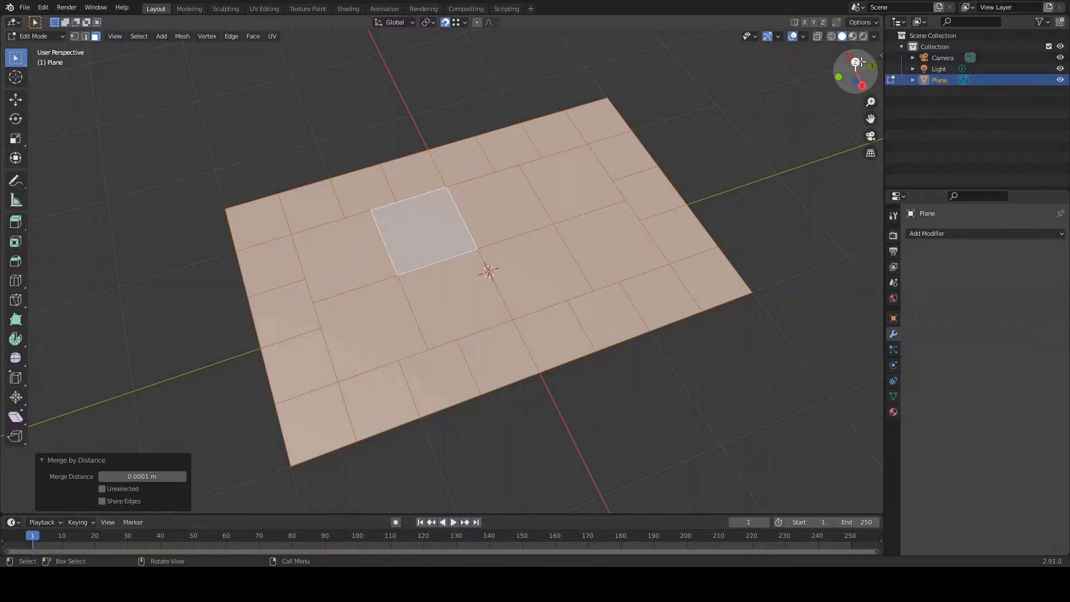
View the plane from the top and create a new material for it
click(856, 62)
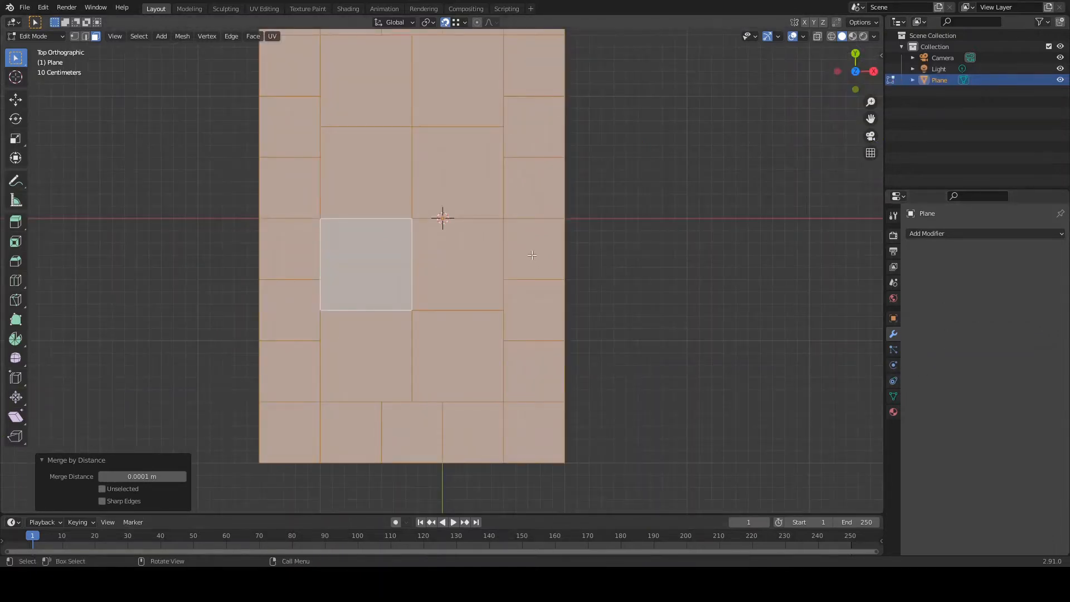
scroll(533, 251, down, 2)
shift+middle_drag(555, 223, 561, 245)
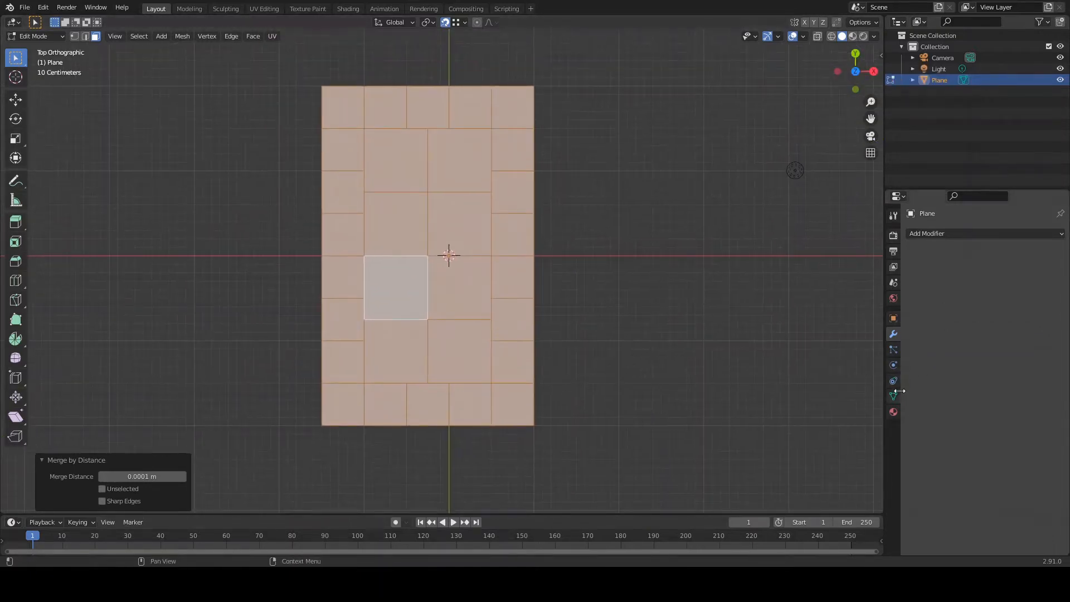
click(894, 412)
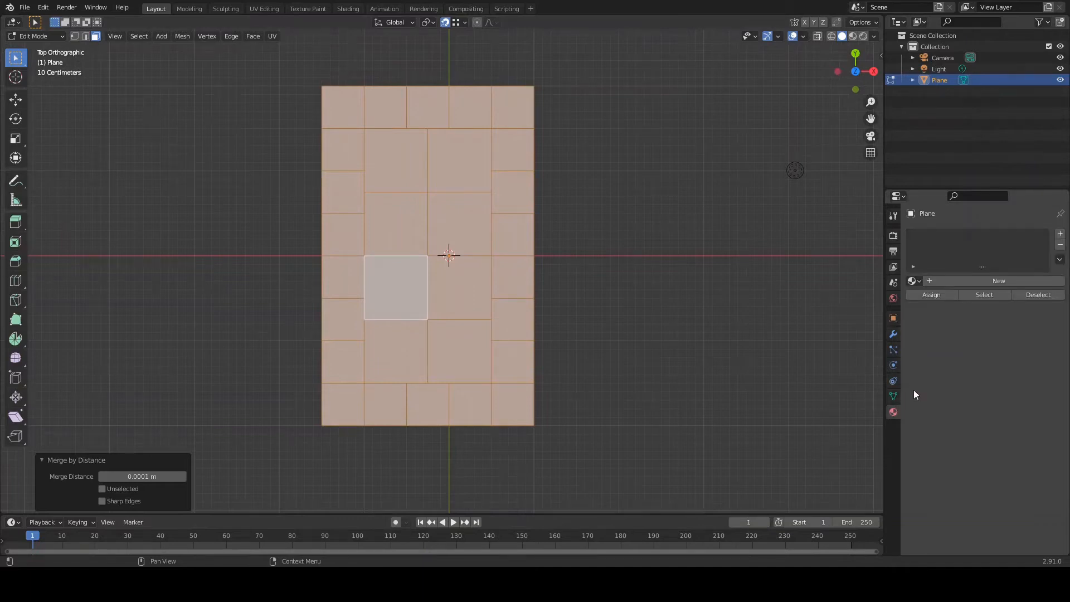
click(936, 280)
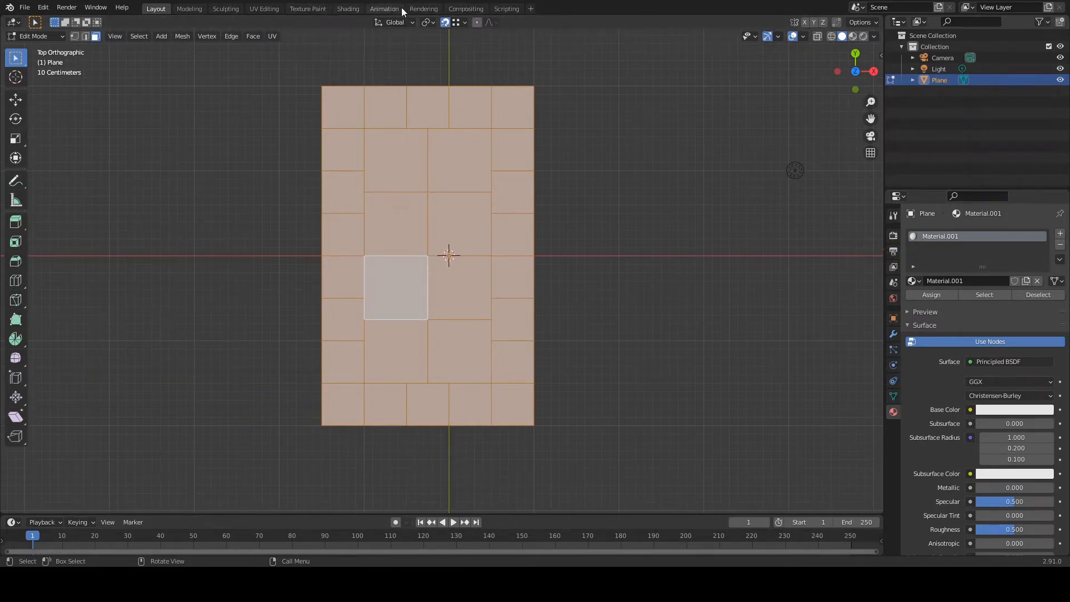
In the UV Editing workspace, unwrap the plane's selected faces with Lightmap Pack at image size 512, pack quality 12 and margin 0.10
click(264, 9)
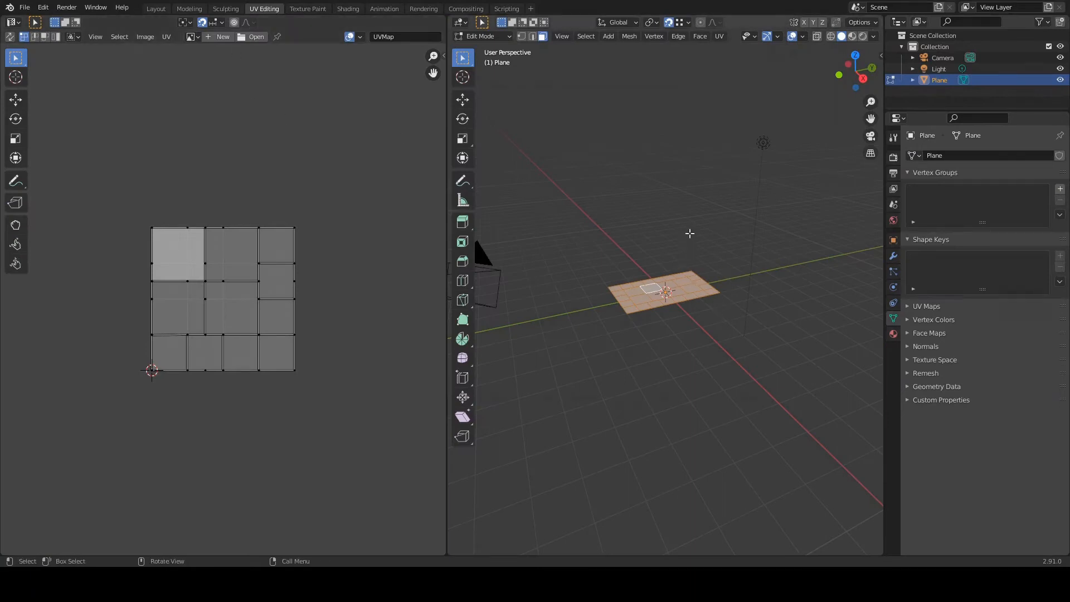
click(858, 54)
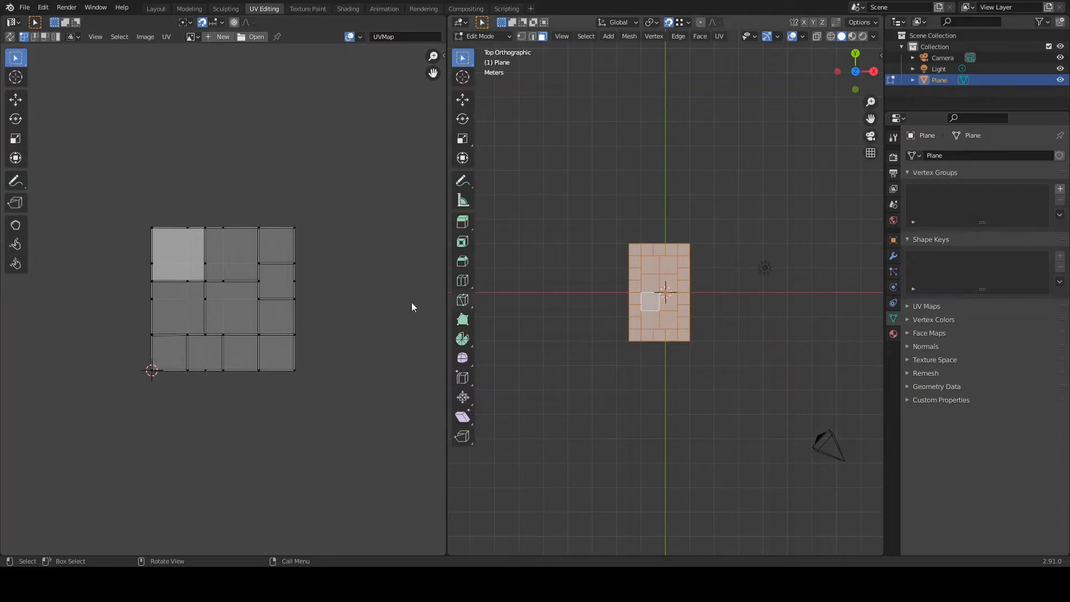
scroll(282, 311, up, 2)
scroll(248, 281, up, 4)
scroll(624, 266, down, 2)
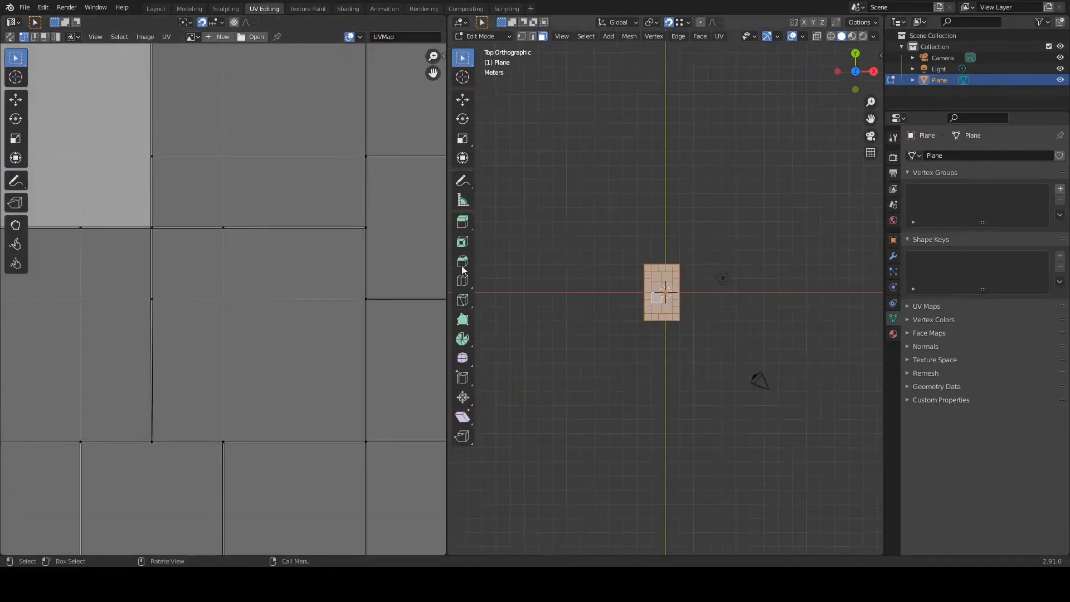
scroll(643, 278, up, 7)
scroll(366, 277, down, 4)
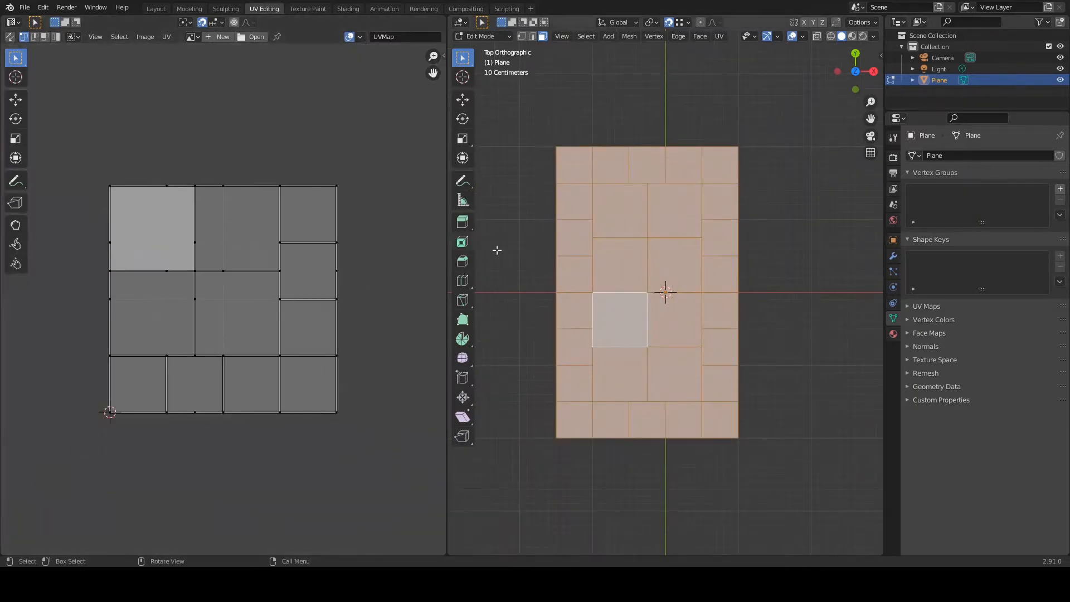
click(720, 36)
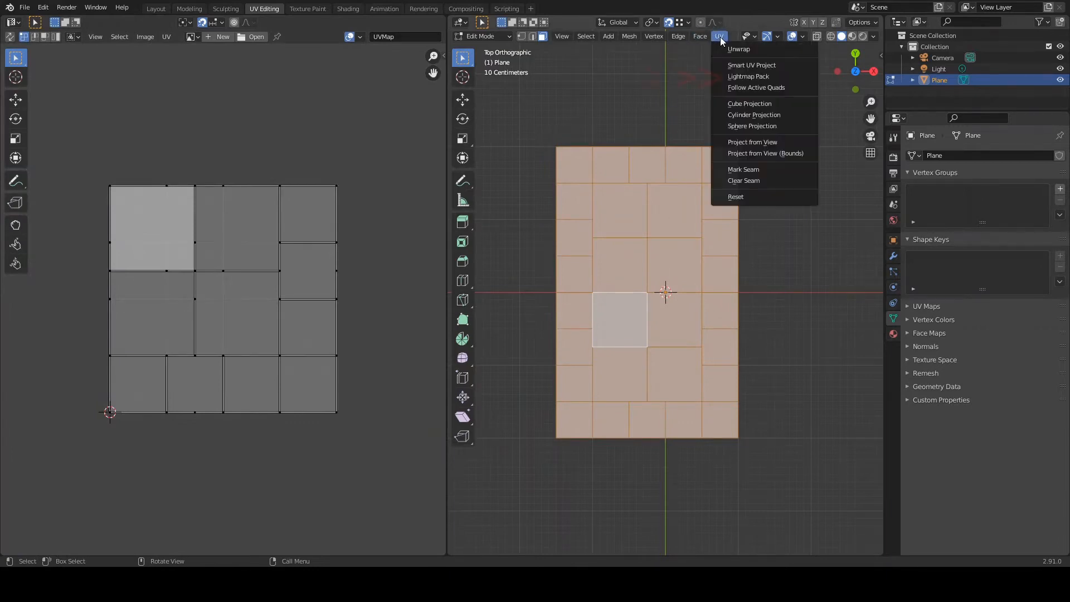
click(747, 78)
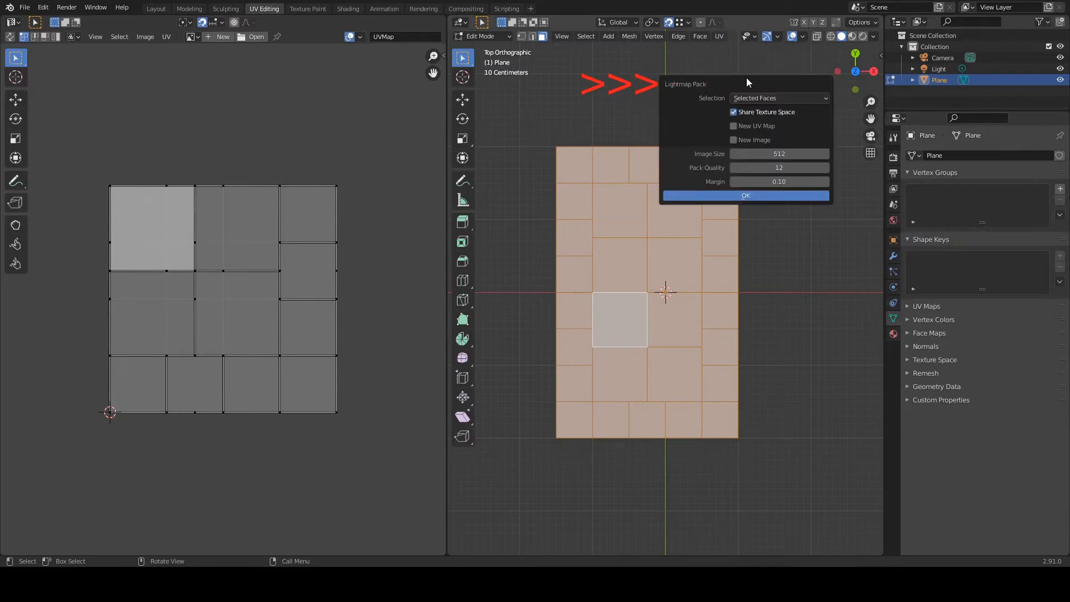
click(741, 196)
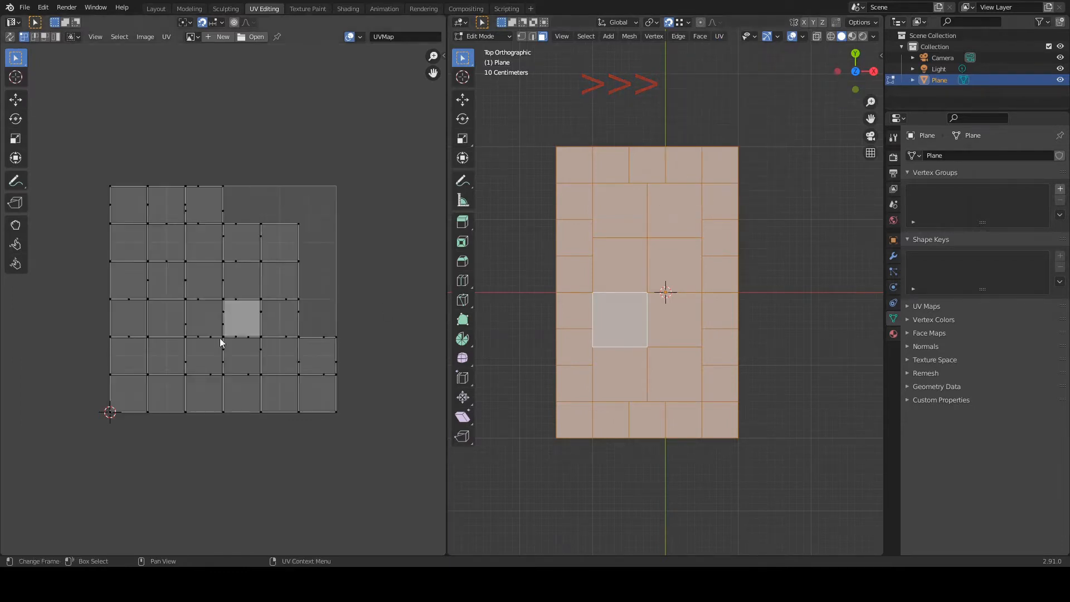
Collapse every UV island to a point by scaling all UVs to 0 around their individual origins
scroll(188, 320, down, 2)
scroll(191, 332, up, 1)
scroll(190, 331, up, 8)
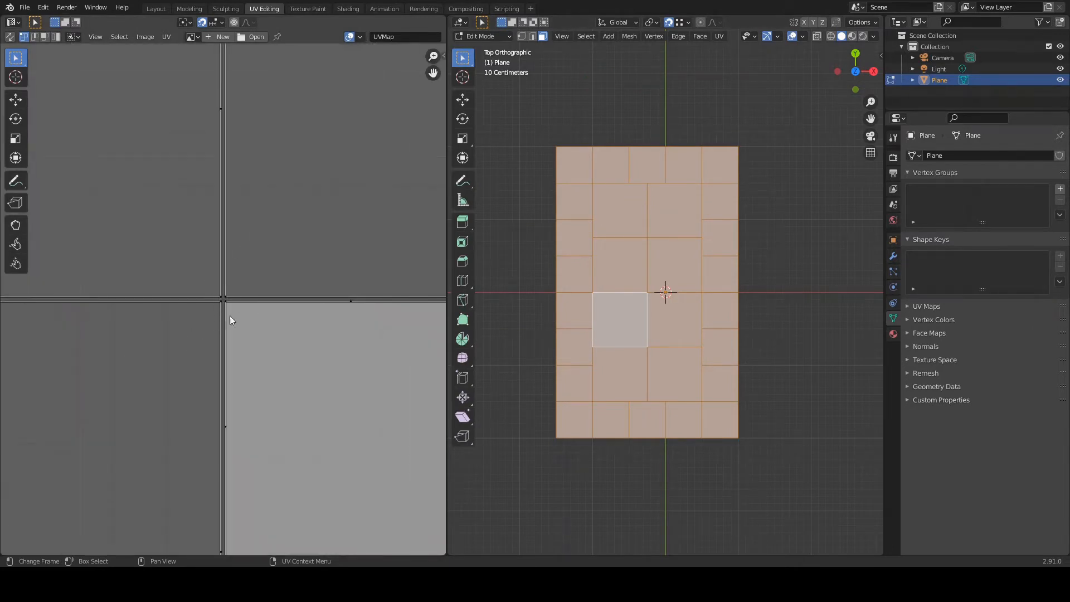
click(230, 296)
scroll(258, 306, down, 7)
key(a)
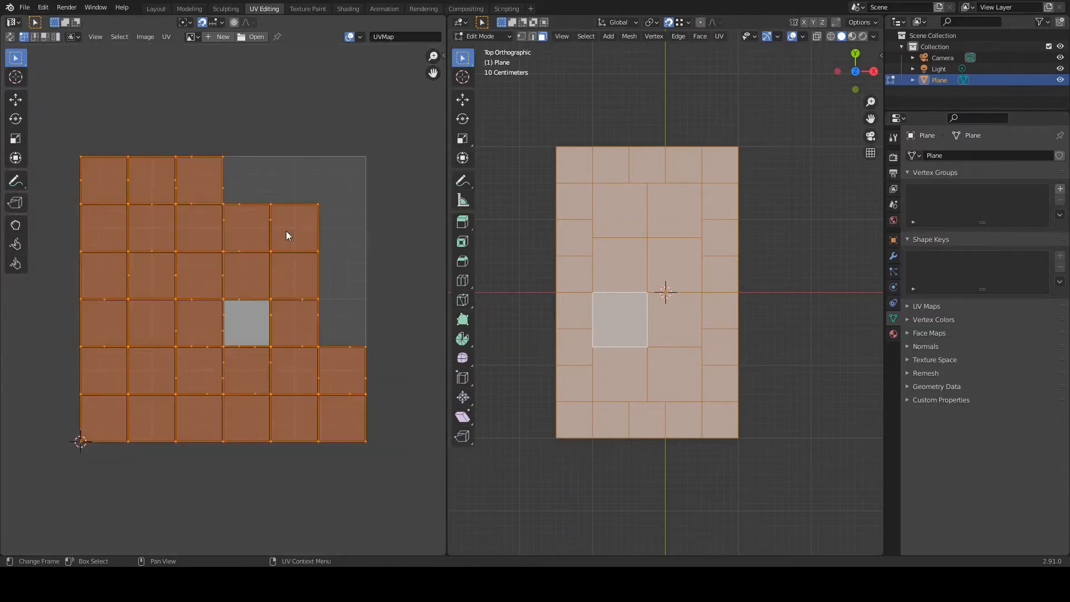
click(186, 24)
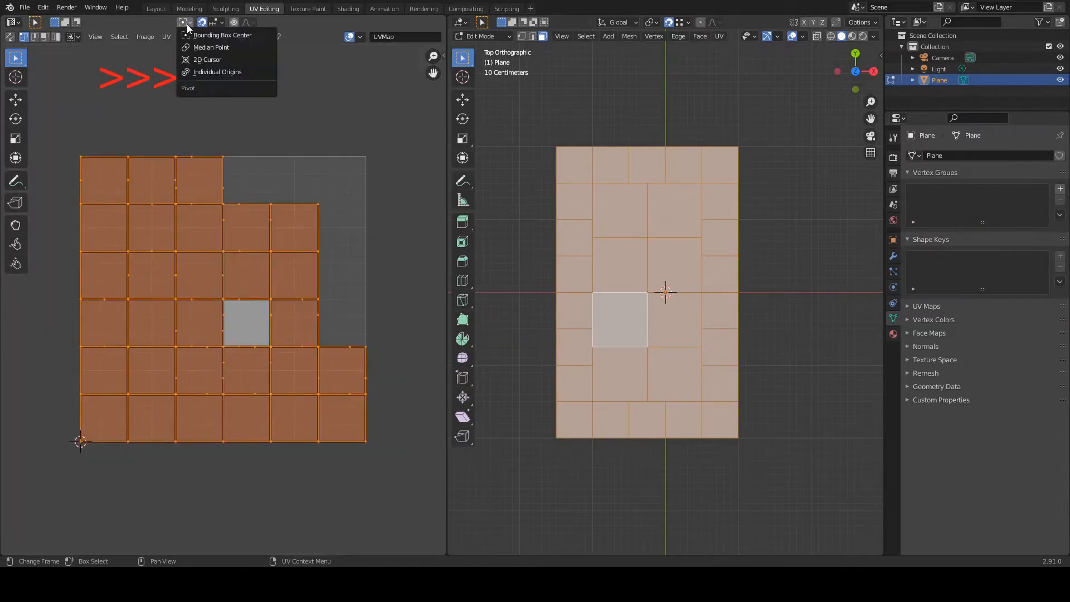
click(211, 70)
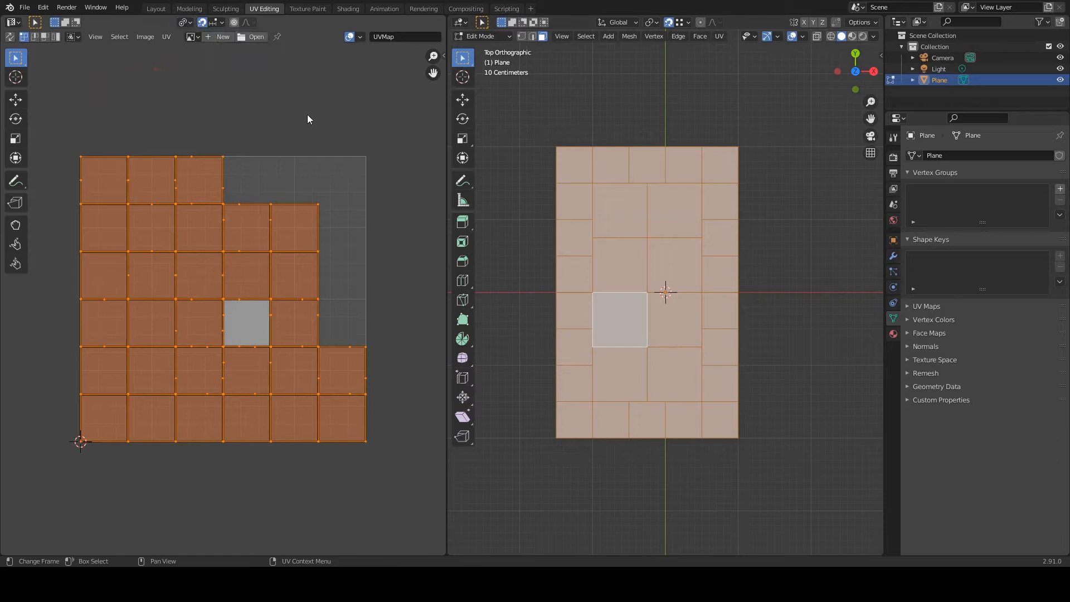
text(s)
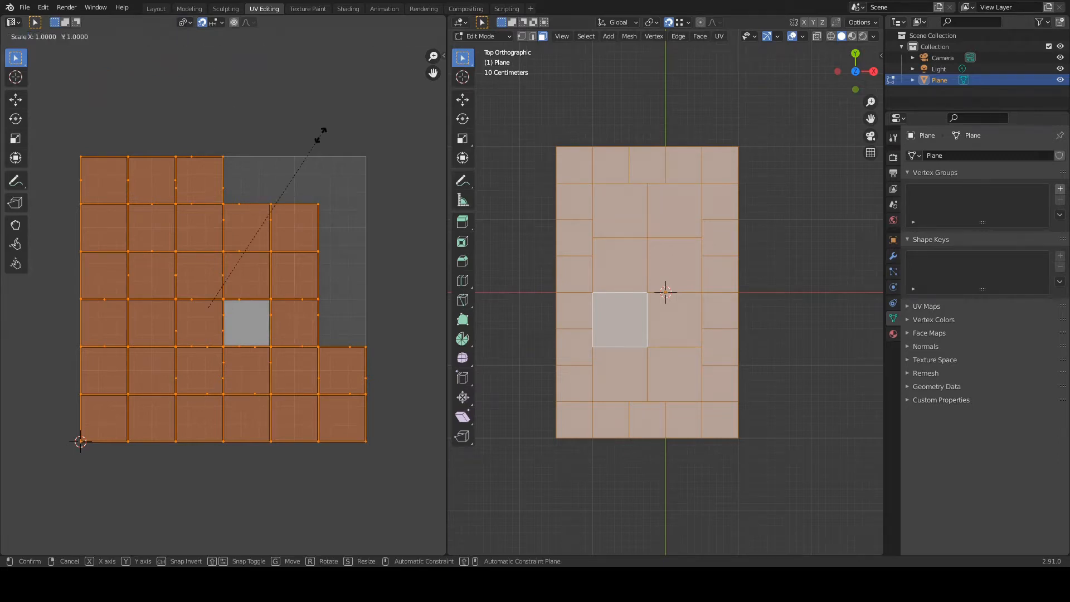
text(0)
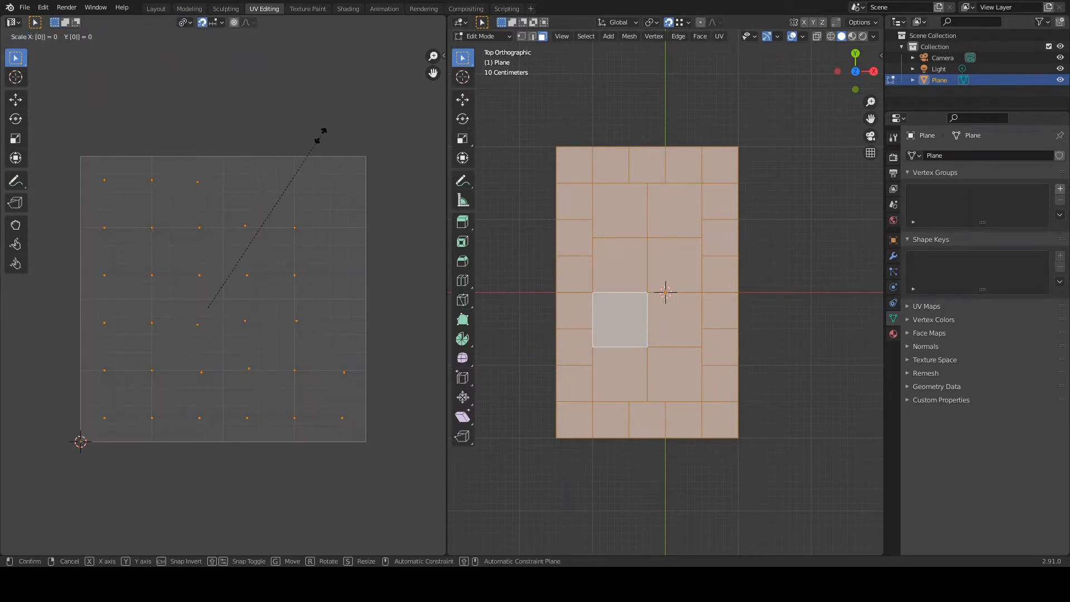
key(Return)
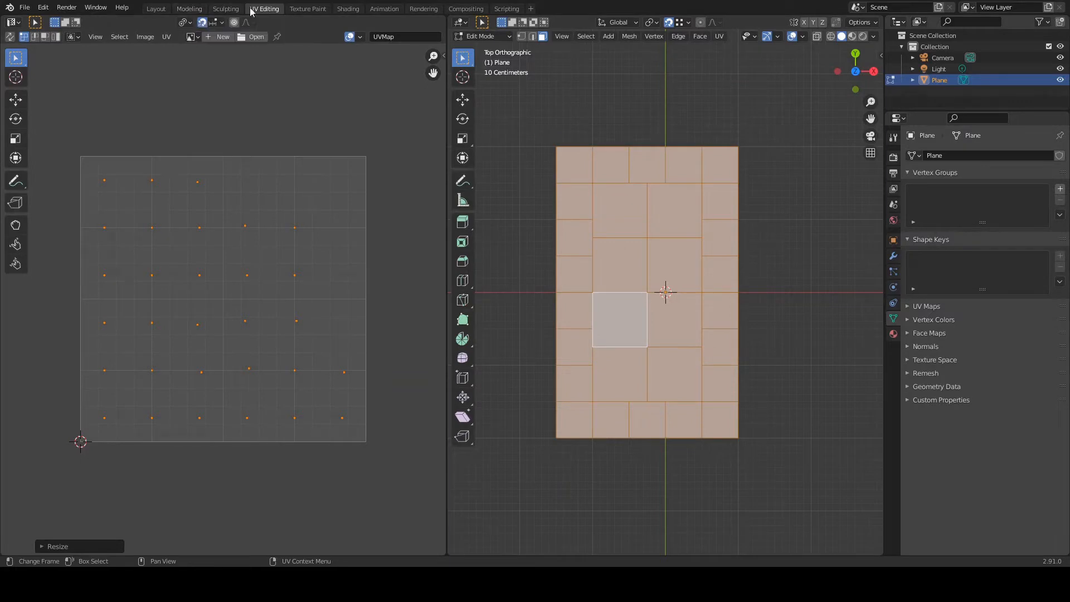
Set up the Shading workspace with a taller node editor and a top-view material preview of the plane in Edit Mode
click(345, 10)
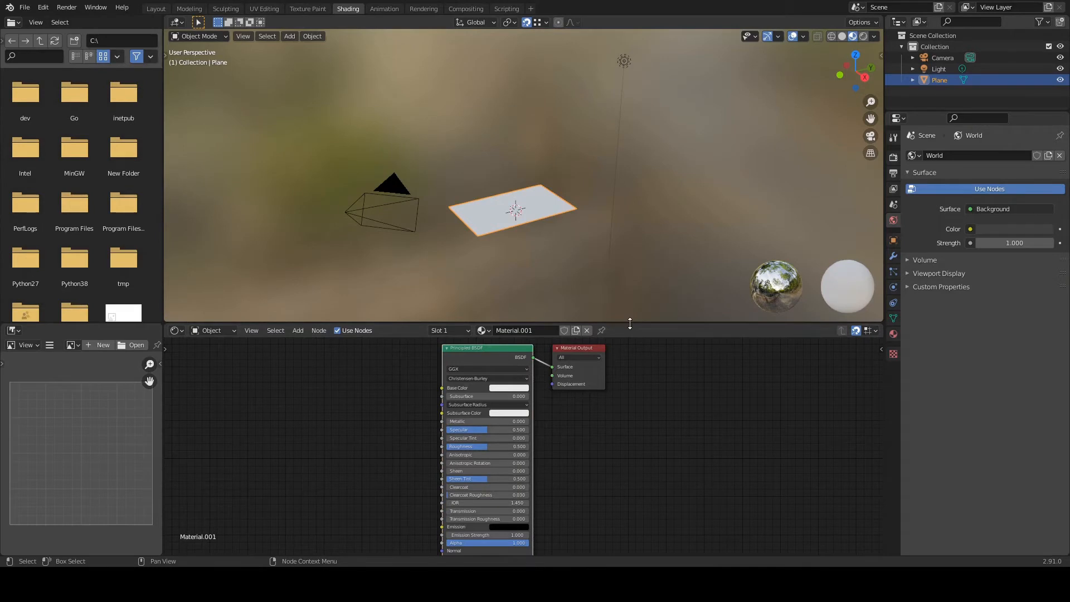
drag(630, 323, 630, 291)
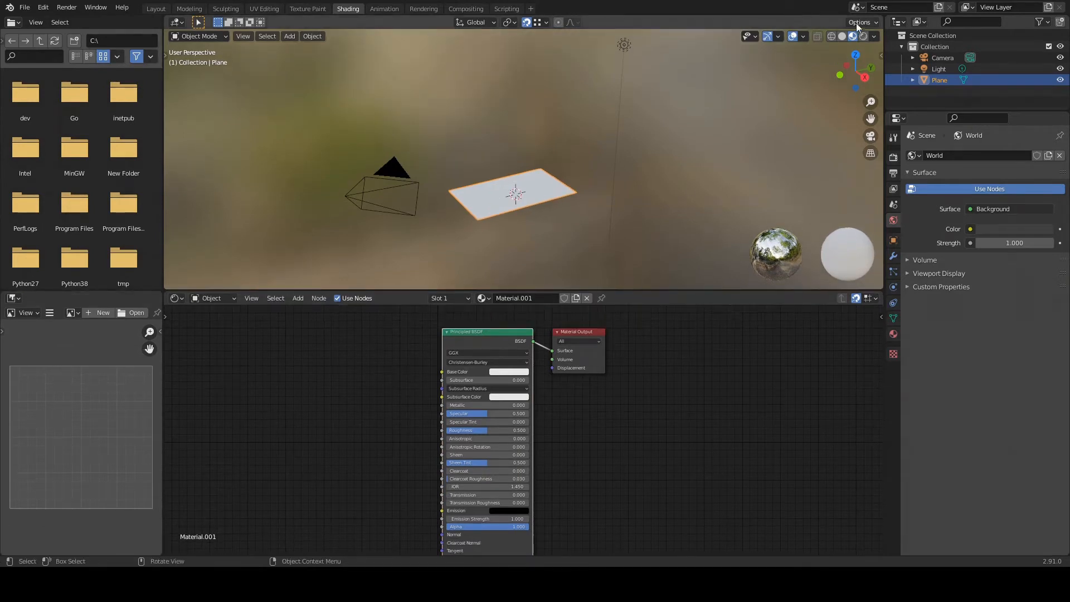
click(831, 37)
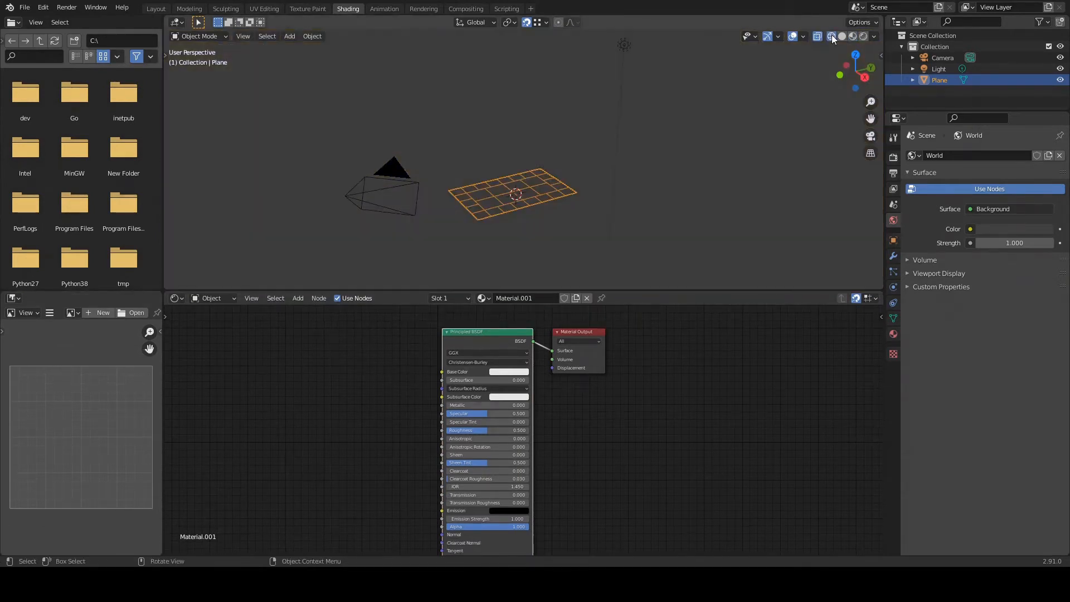
click(853, 36)
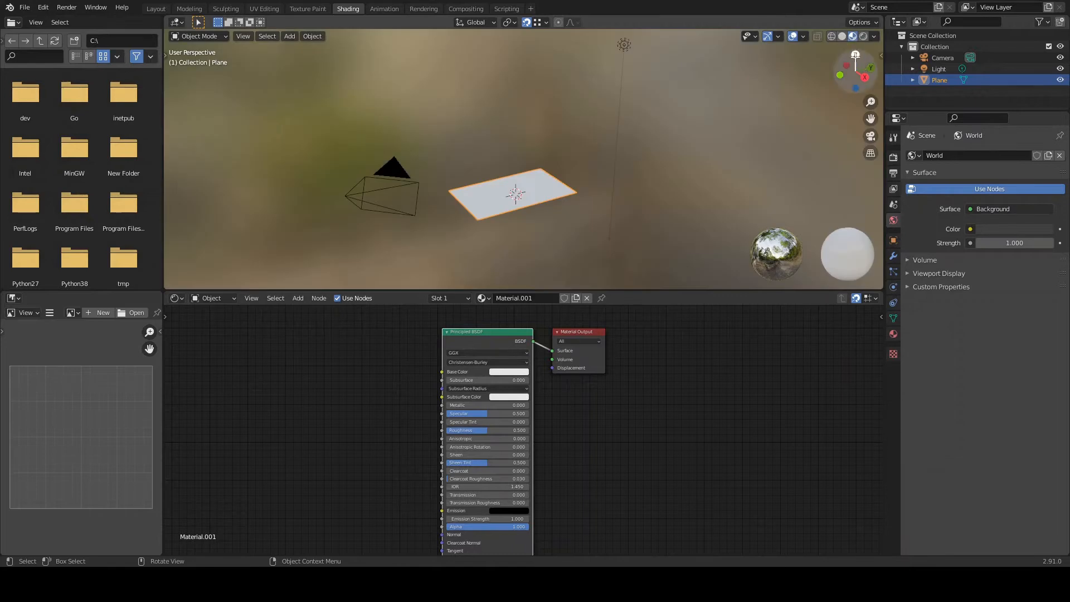
click(856, 54)
scroll(523, 190, up, 3)
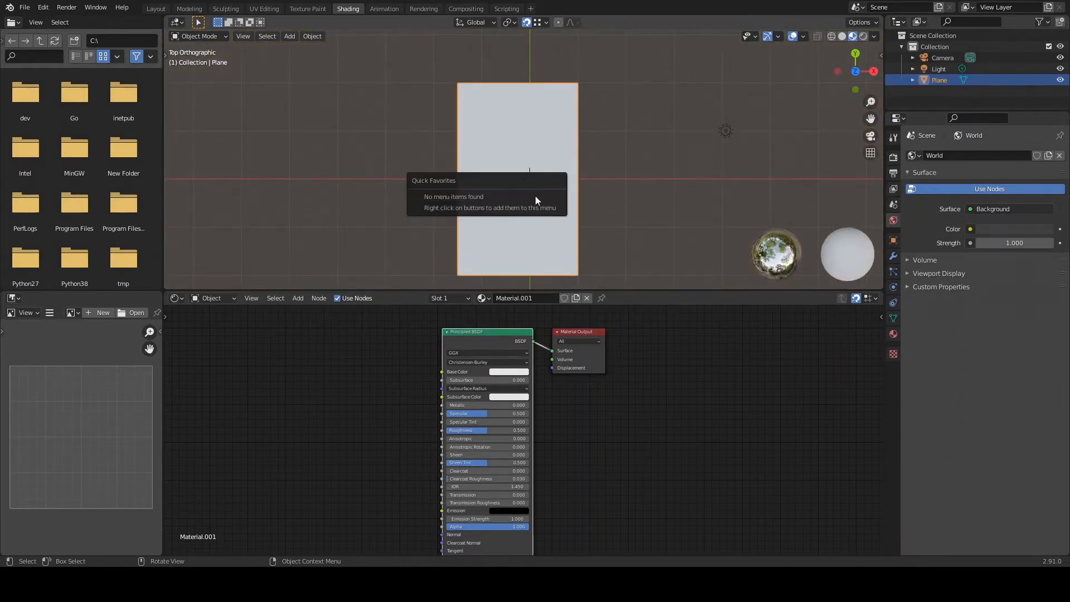
key(Tab)
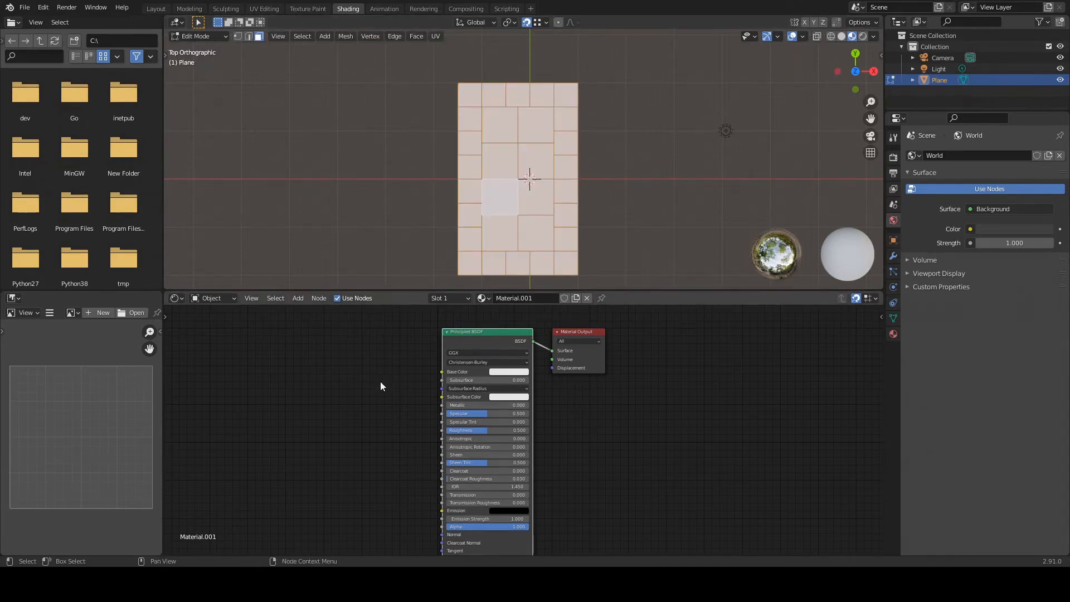
Add a UV Map node to the material and set it to the UVMap layer
key(shift+a)
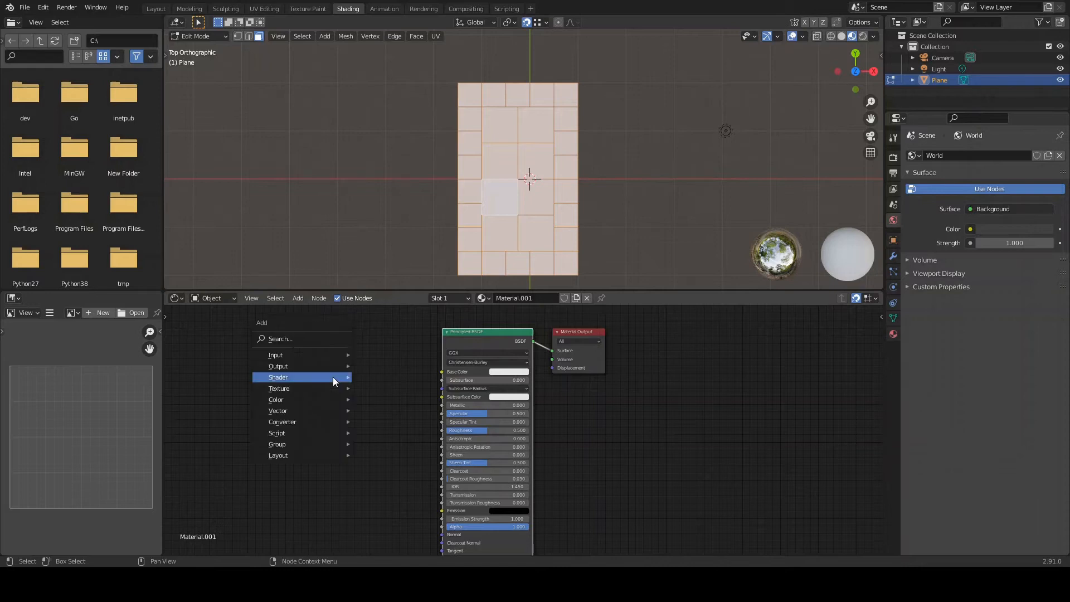
click(314, 344)
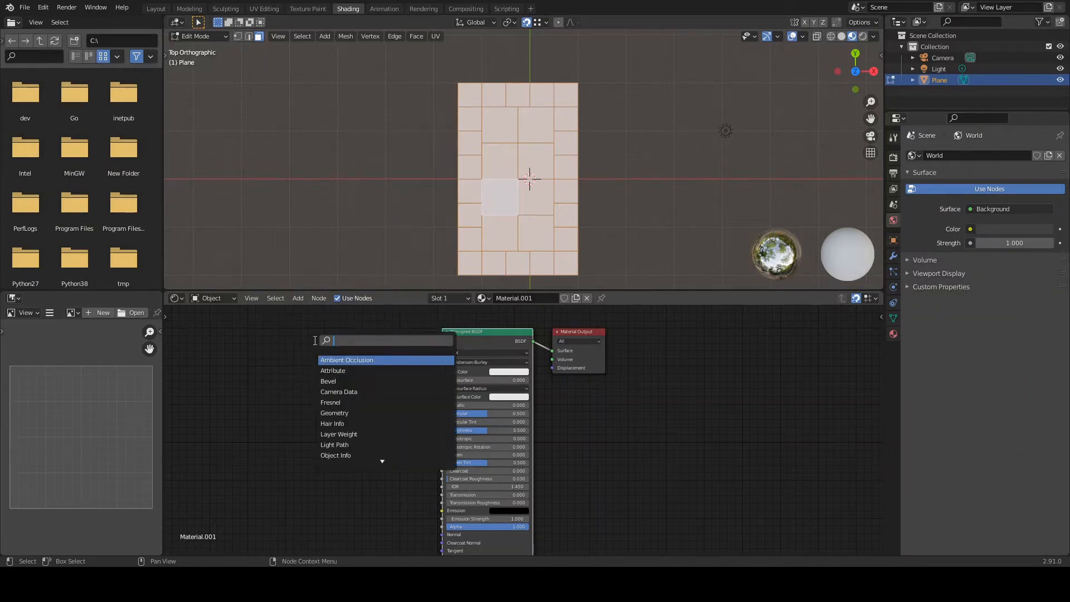
text(uv)
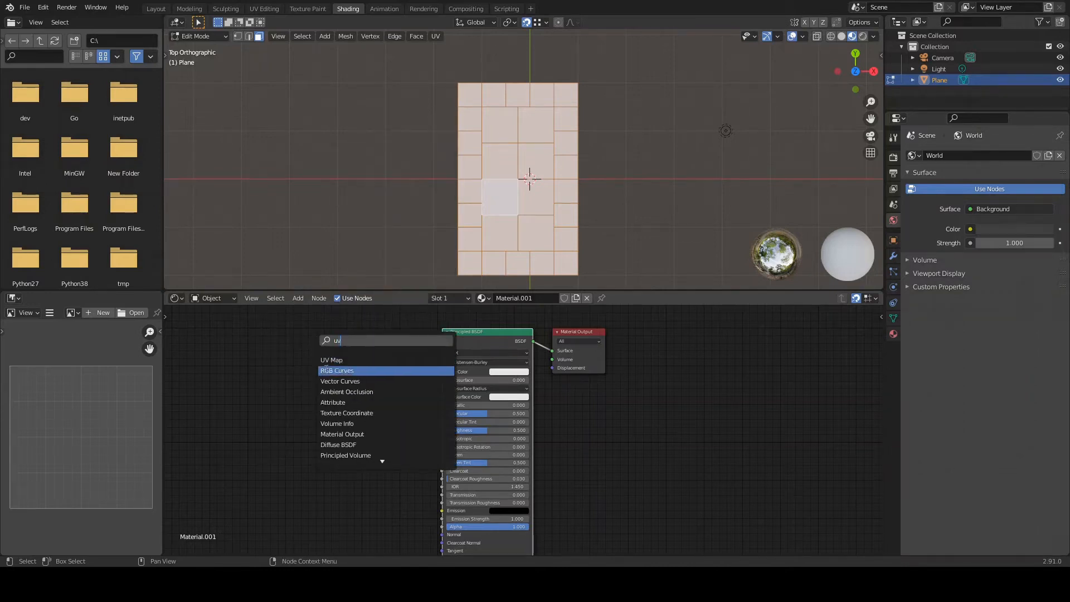
click(333, 361)
click(227, 409)
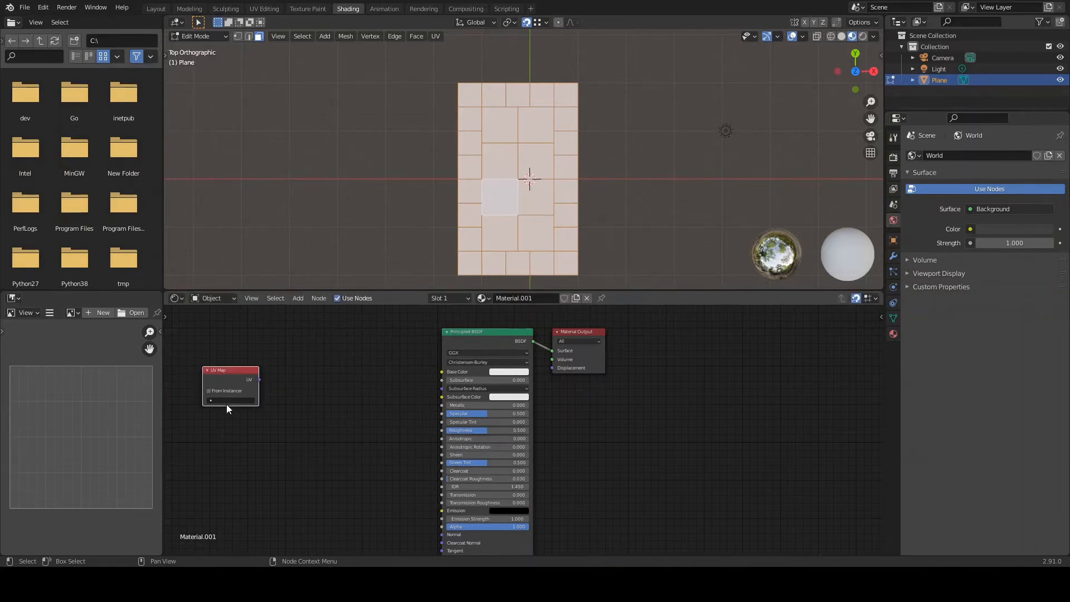
click(227, 412)
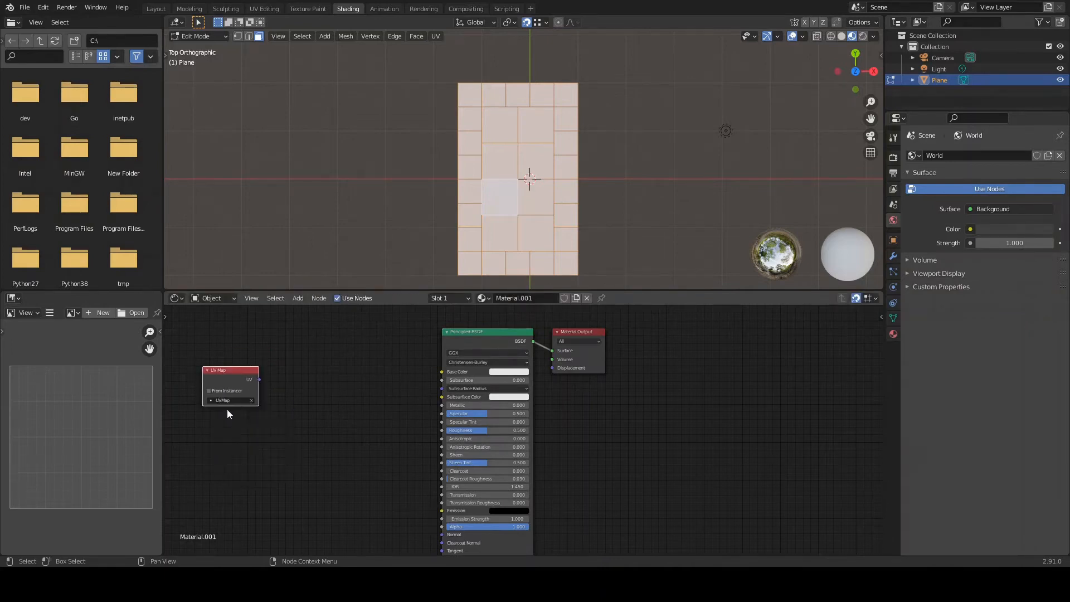
Preview the UV Map node's output on the plane's tiles through a Viewer node
ctrl+shift+click(246, 371)
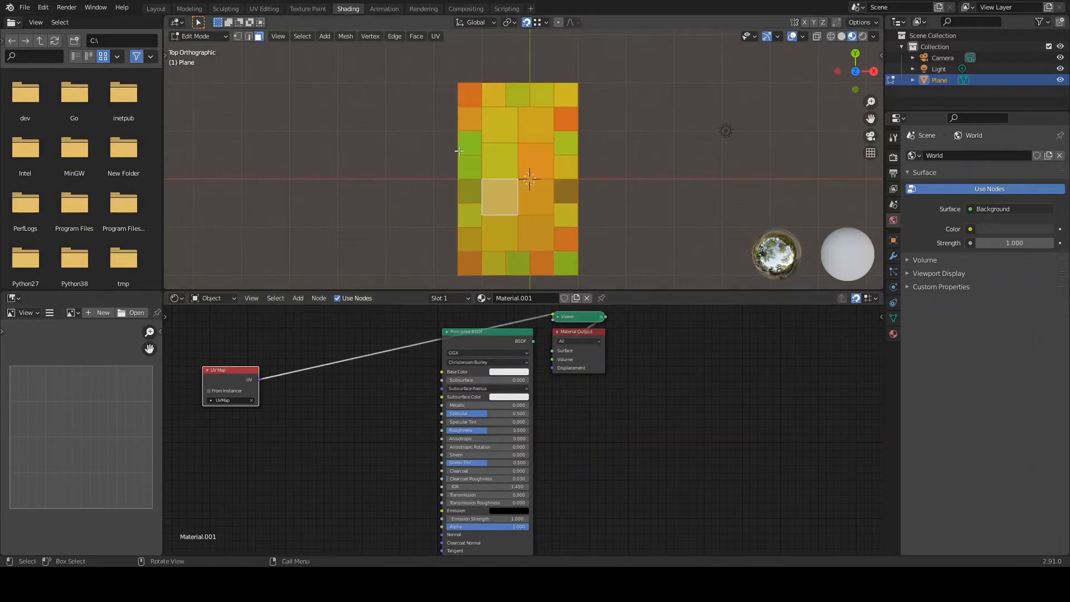
scroll(520, 141, up, 2)
scroll(519, 141, down, 1)
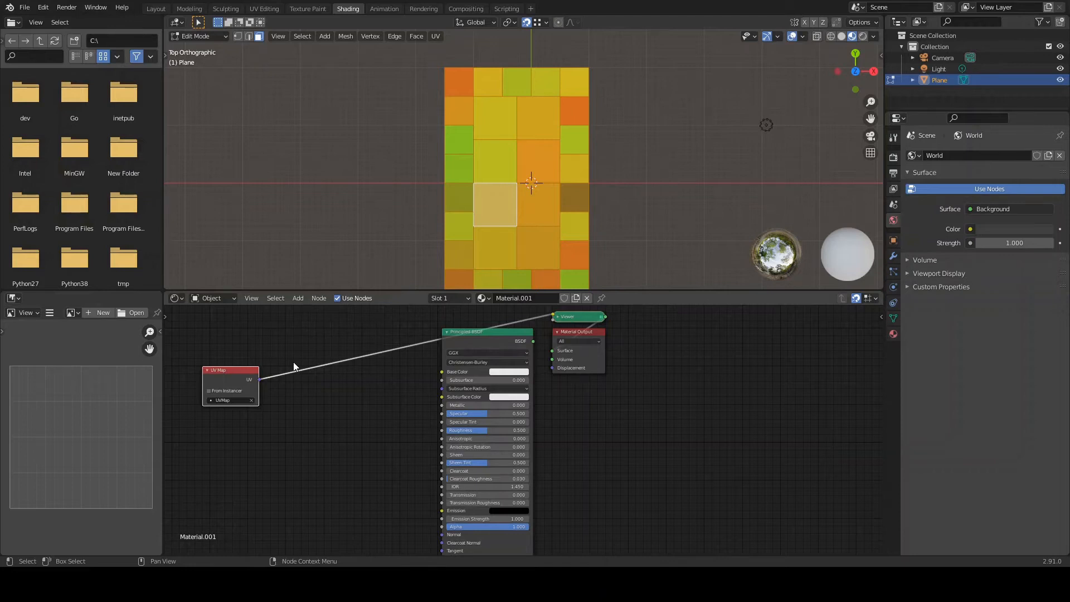
Add a ColorRamp node and insert it on the link between the UV Map node and the Viewer
key(shift+a)
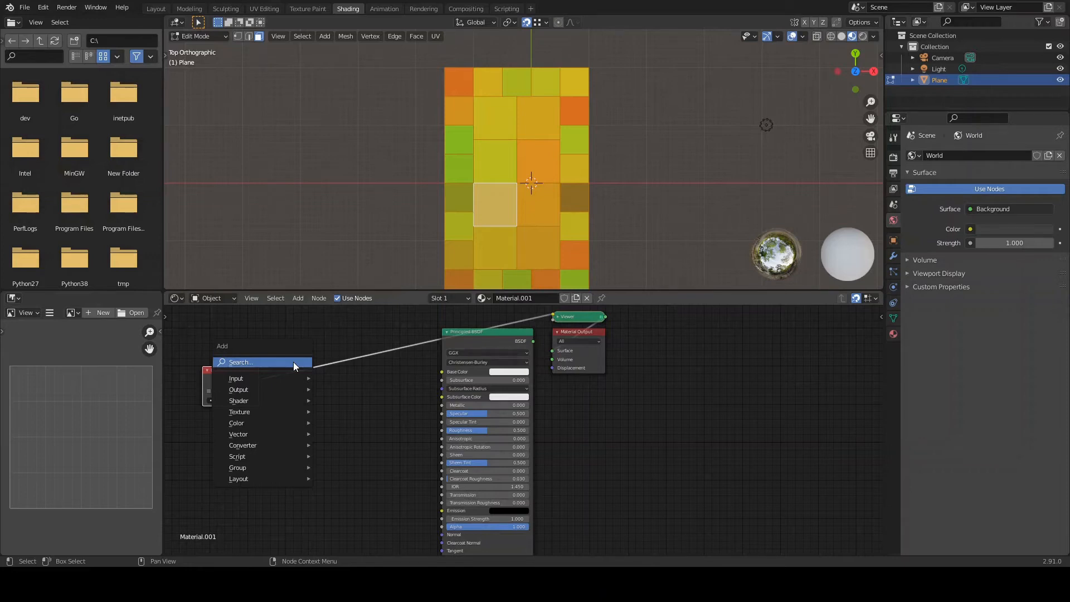
click(294, 362)
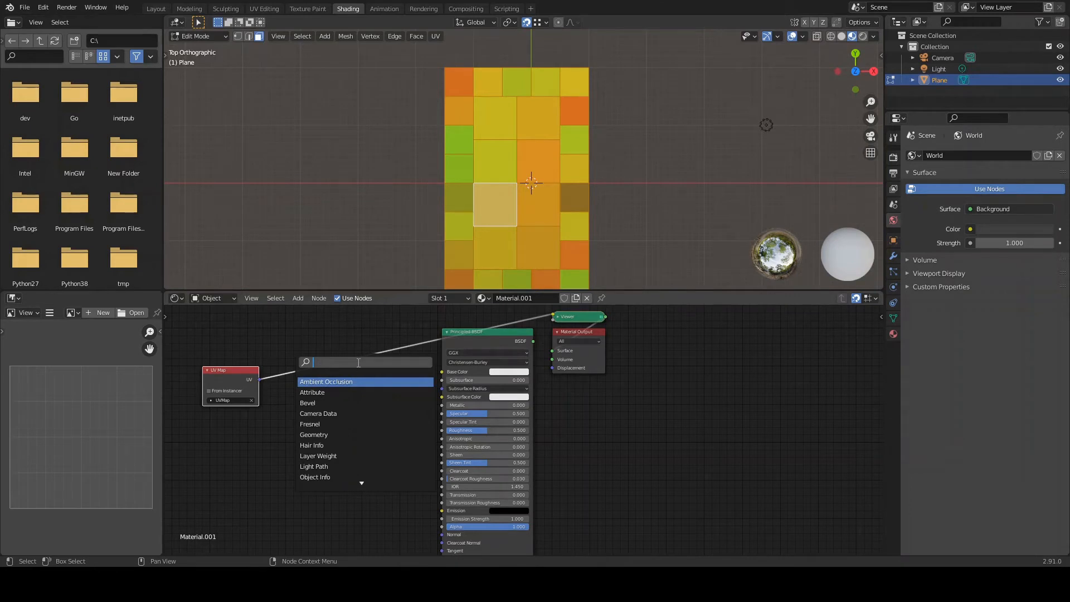
text(colo)
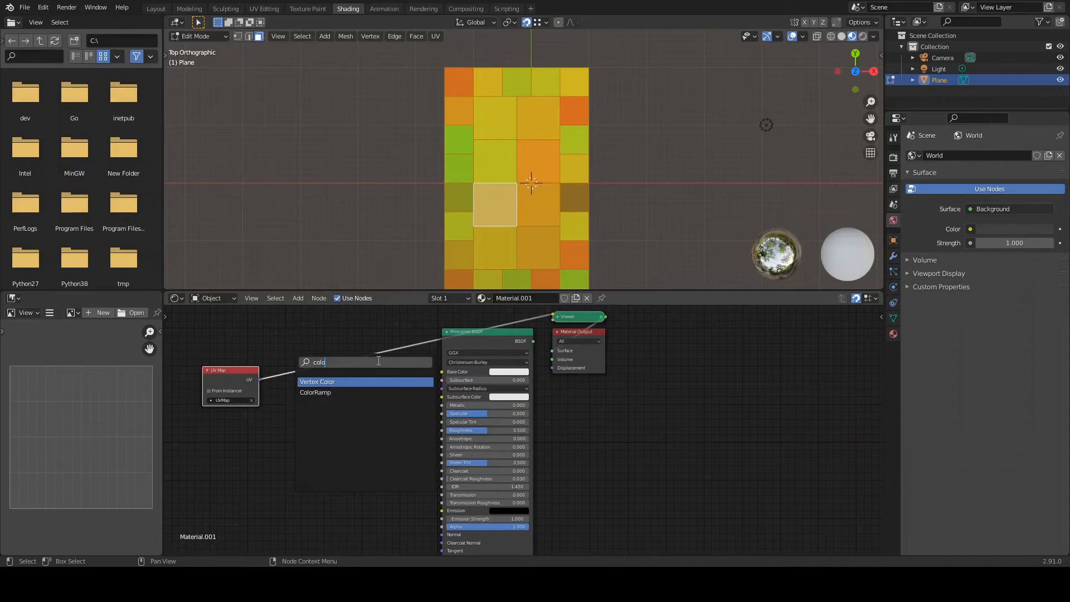
key(Down)
key(Return)
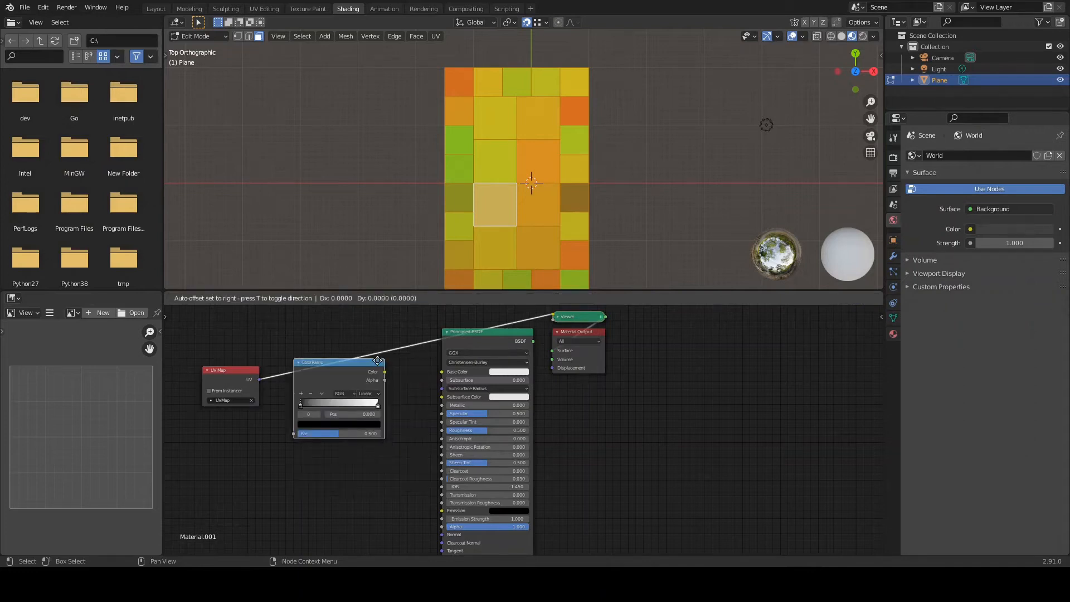
click(374, 338)
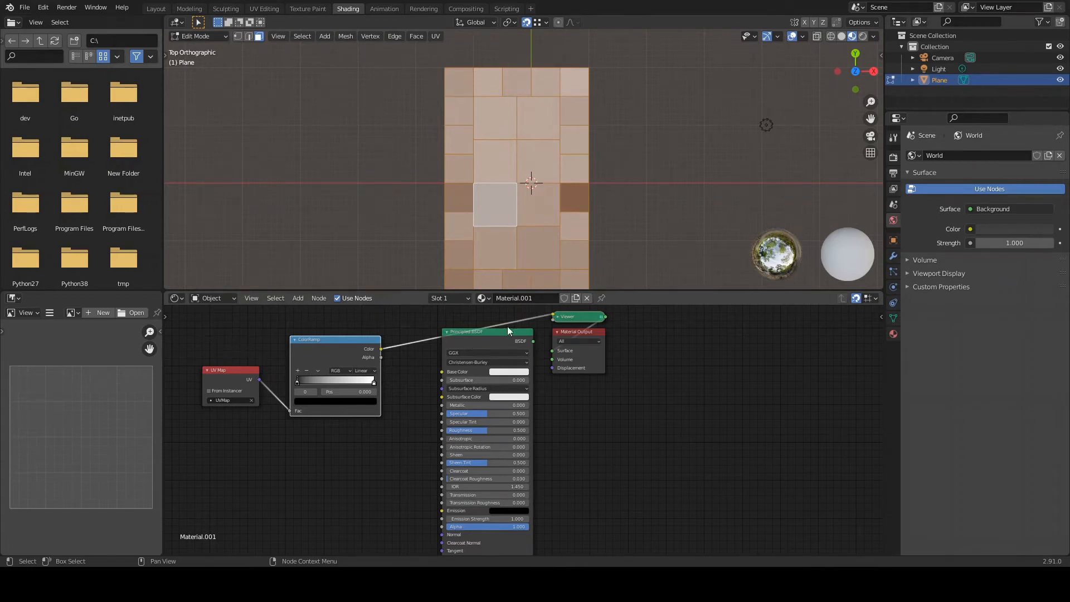
Move the Principled BSDF, Viewer and Material Output nodes farther from the ColorRamp to free space in the node tree
scroll(553, 430, down, 2)
drag(447, 315, 658, 538)
drag(577, 390, 704, 390)
scroll(396, 410, up, 4)
middle_drag(381, 407, 514, 447)
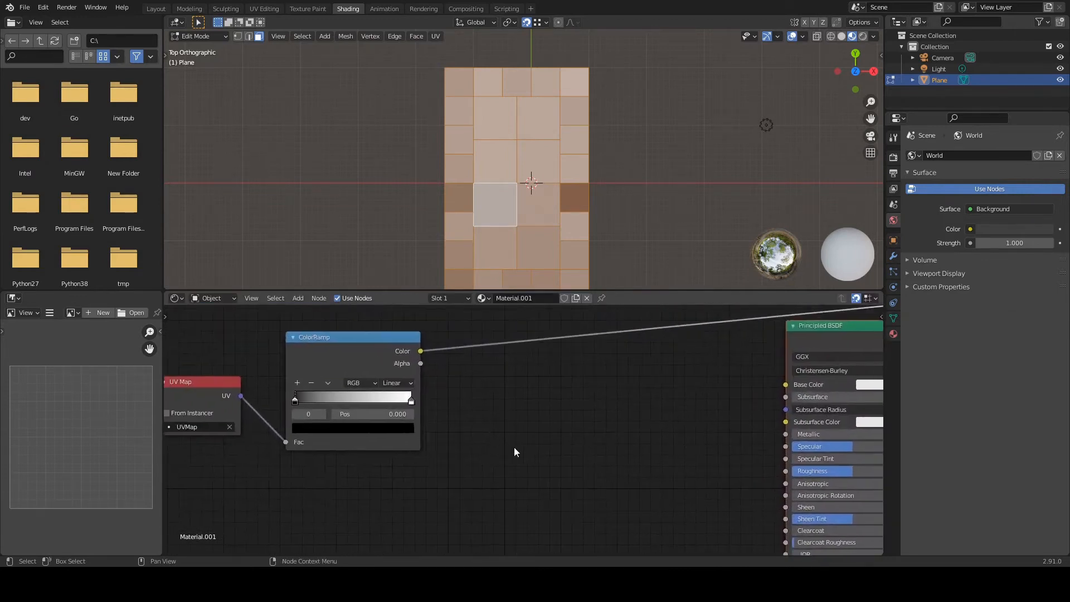
Increase the tile contrast by moving the ColorRamp's black stop to 0.245 and its white stop to 0.732
click(520, 205)
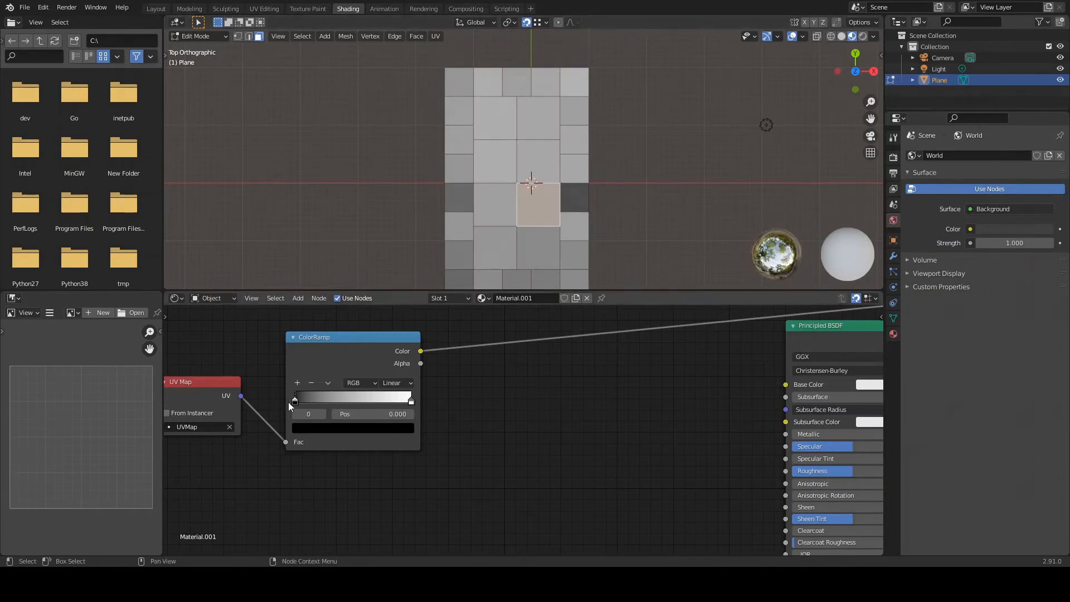
drag(294, 402, 332, 408)
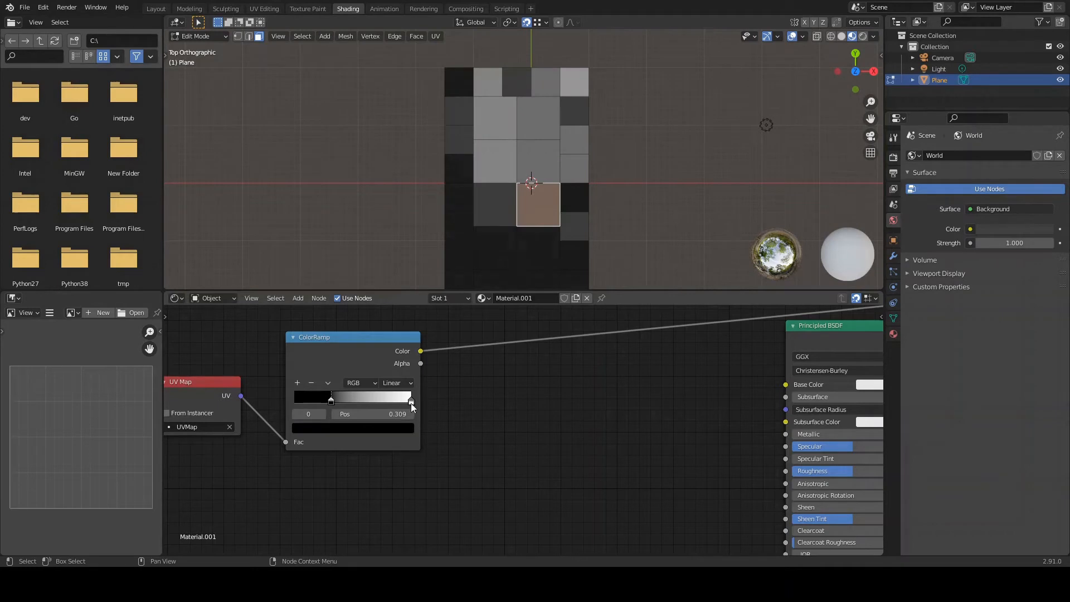
mouse_move(409, 402)
mouse_down()
mouse_move(371, 400)
mouse_move(401, 402)
mouse_move(383, 407)
mouse_move(392, 407)
mouse_up()
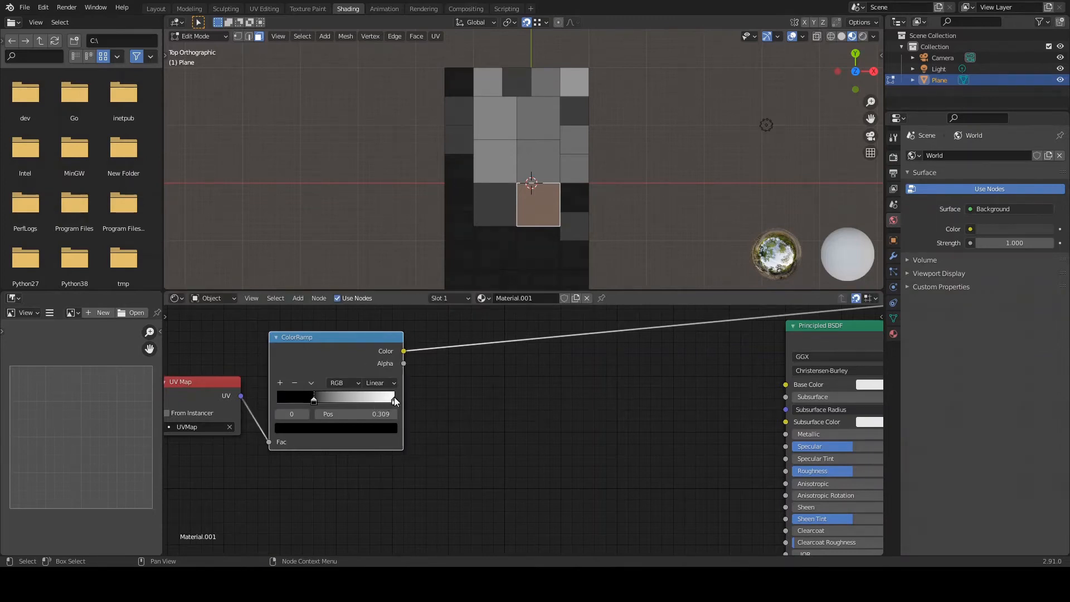
click(395, 400)
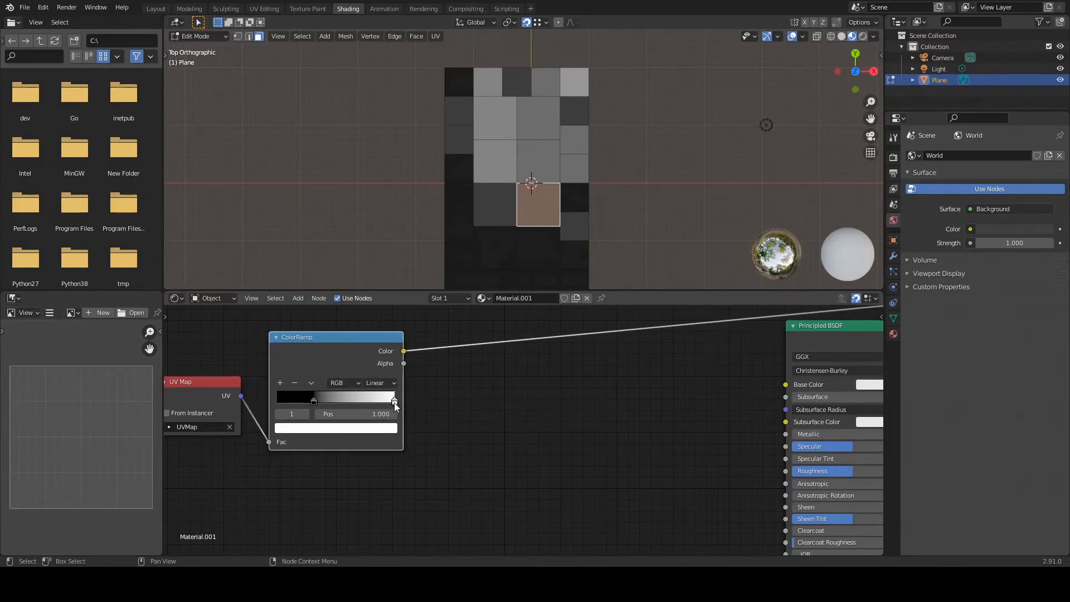
drag(394, 401, 352, 401)
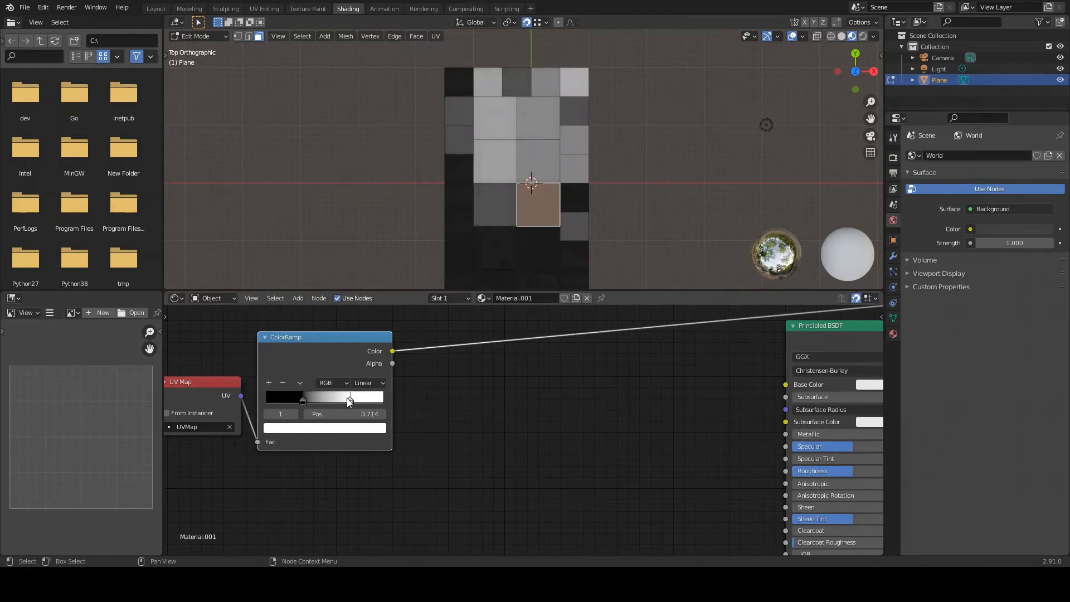
drag(302, 398, 294, 399)
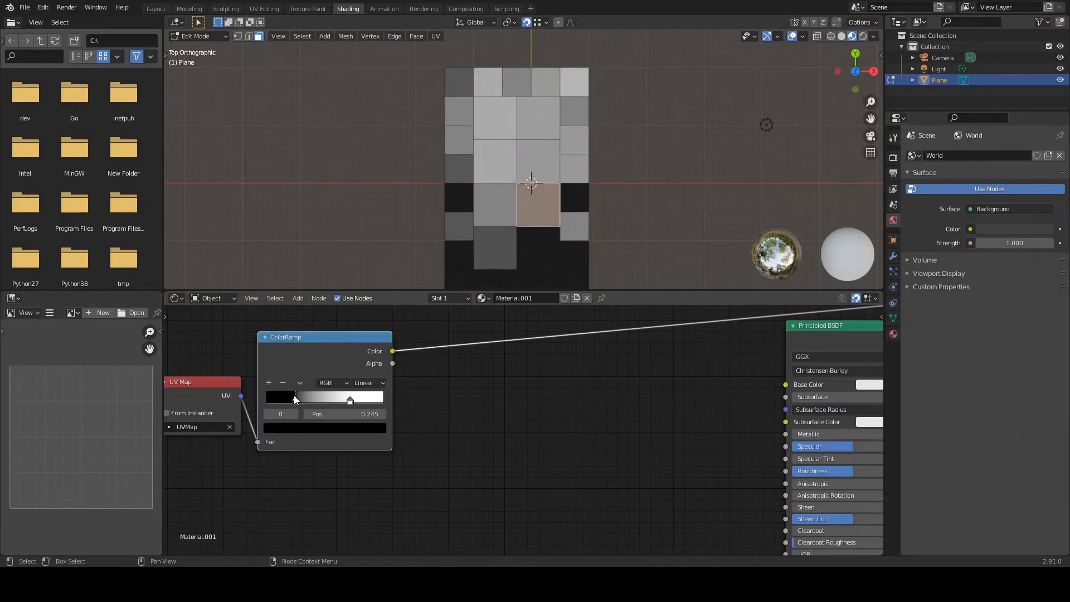
click(350, 399)
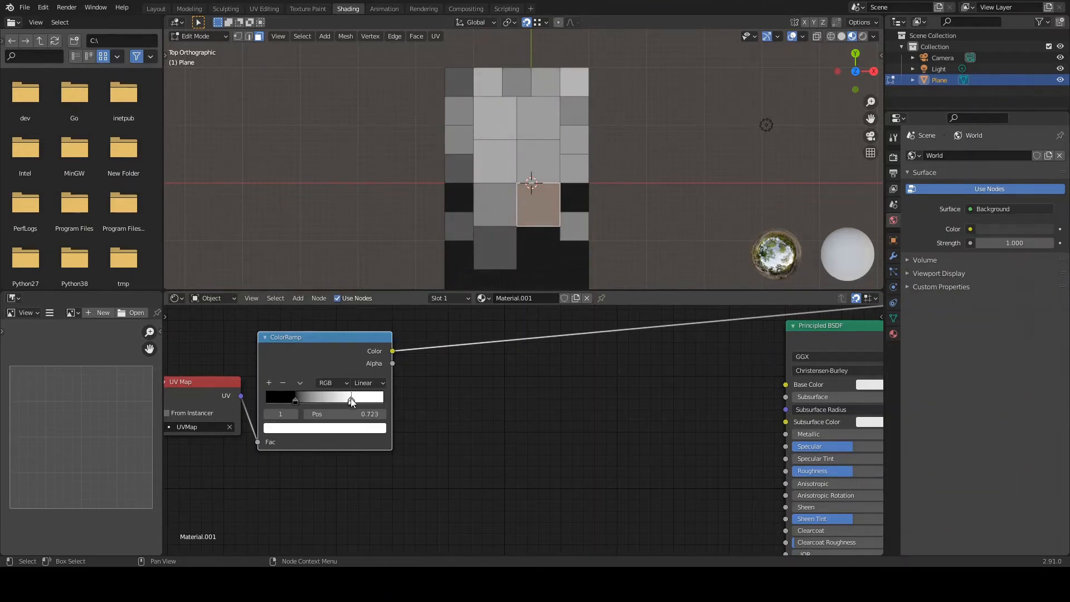
Insert a Noise Texture between the UV Map and ColorRamp nodes, and set the ramp's black stop to 0.332 and white stop to 0.723
drag(329, 344, 403, 349)
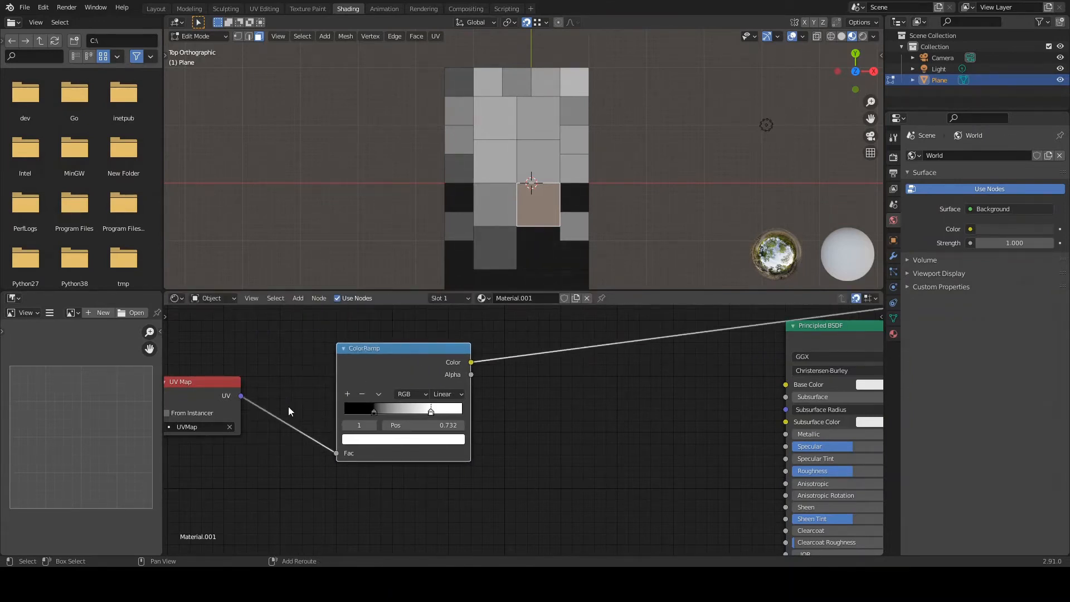
key(shift+a)
mouse_move(277, 468)
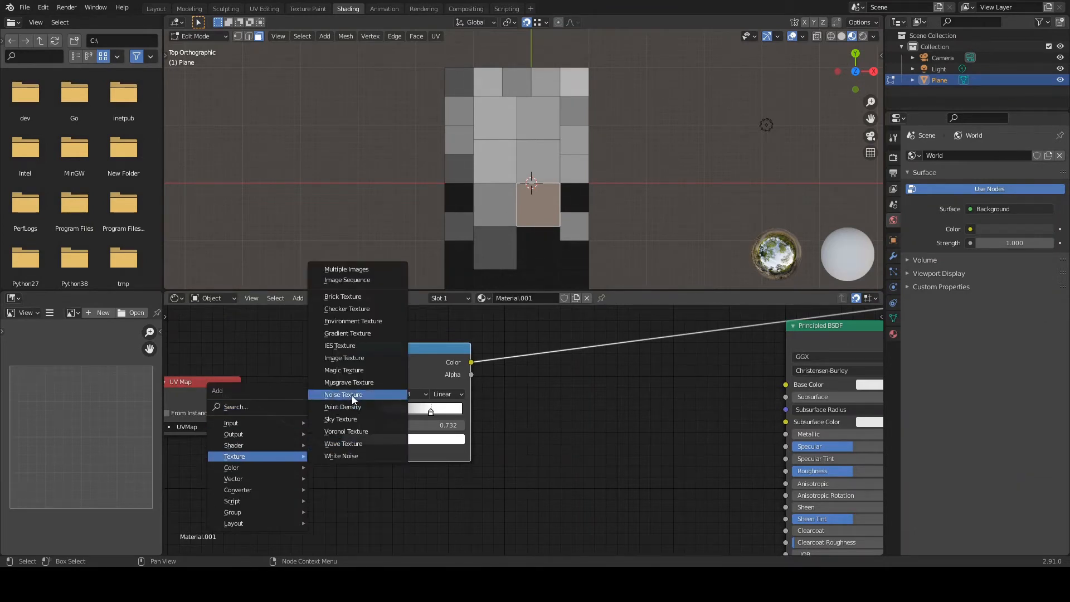
click(344, 394)
click(269, 393)
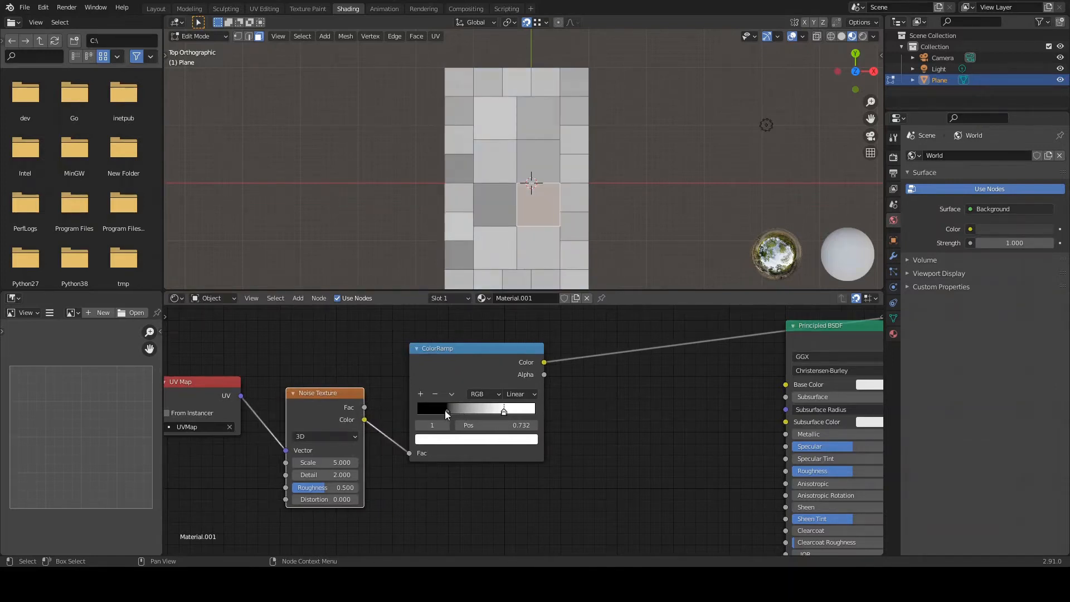
mouse_move(445, 411)
mouse_down()
mouse_move(433, 411)
mouse_move(457, 410)
mouse_up()
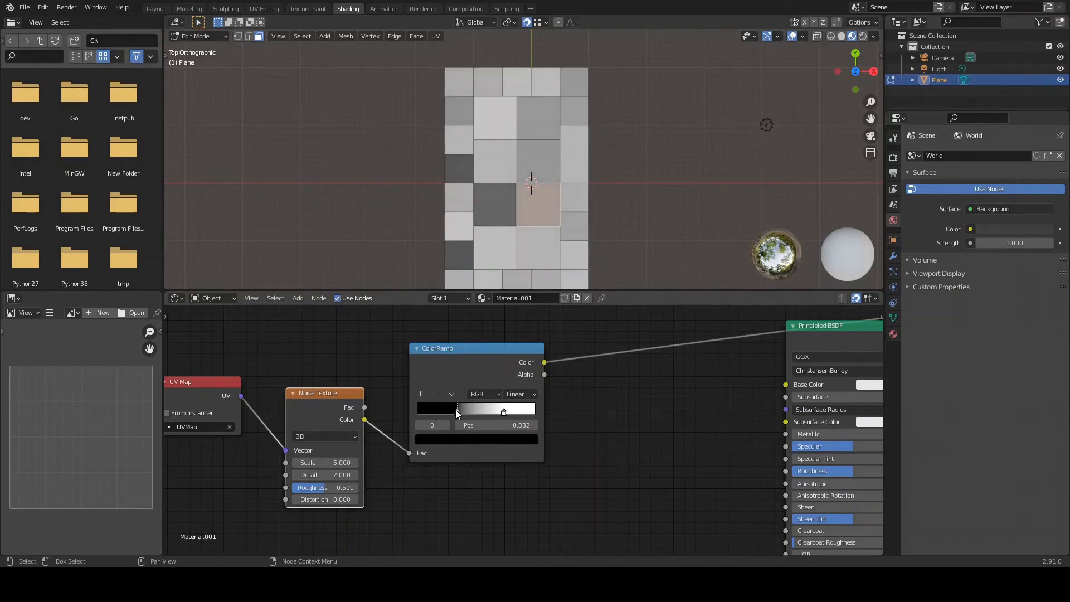
click(504, 411)
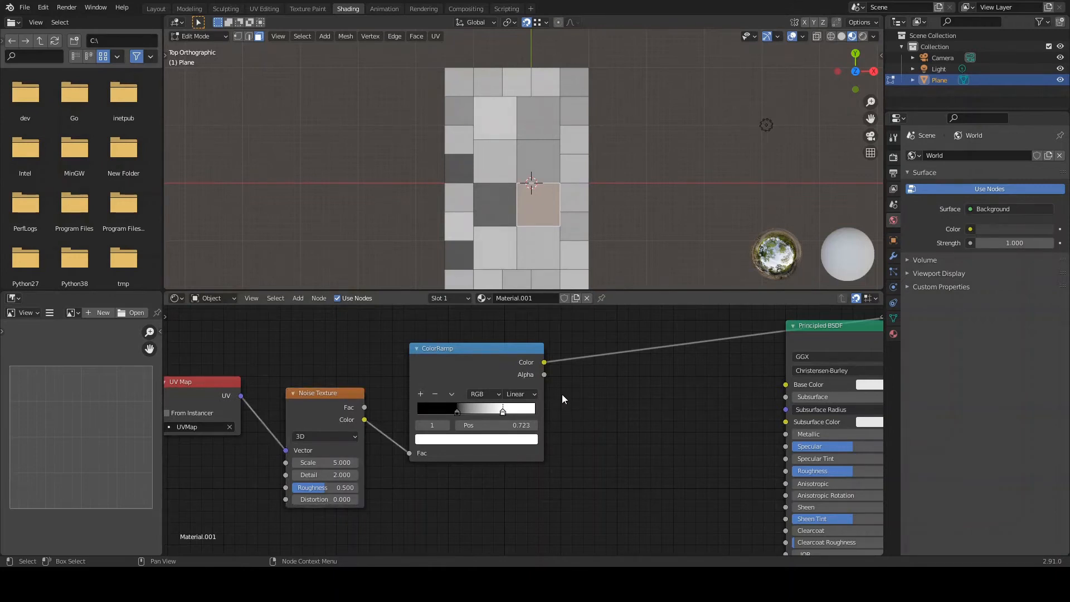
Insert a second ColorRamp node on the link after the first ColorRamp and place it before the Principled BSDF
key(shift+a)
mouse_move(562, 394)
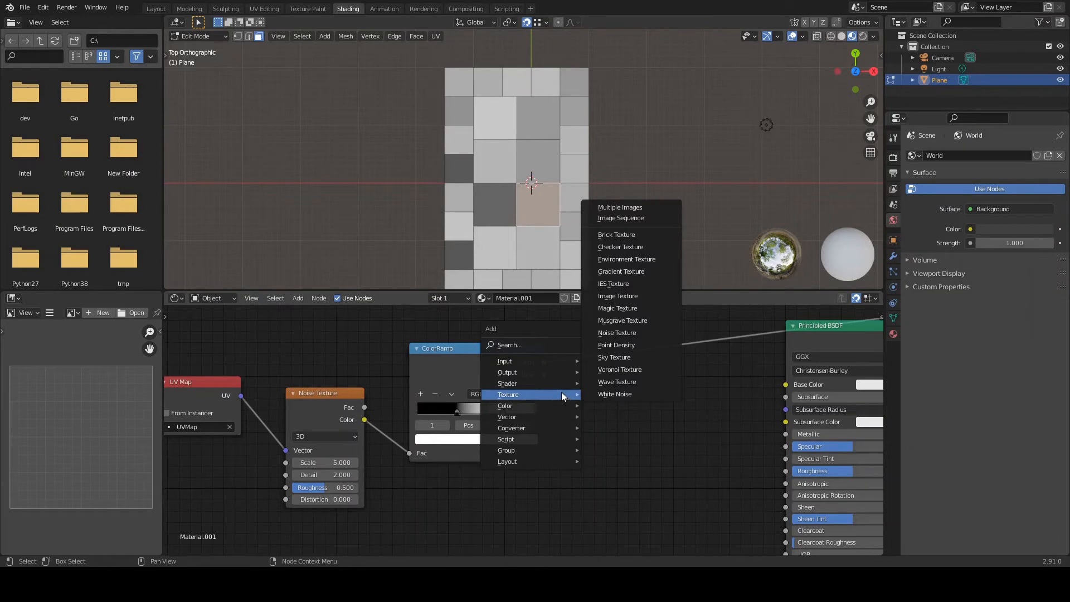
click(546, 340)
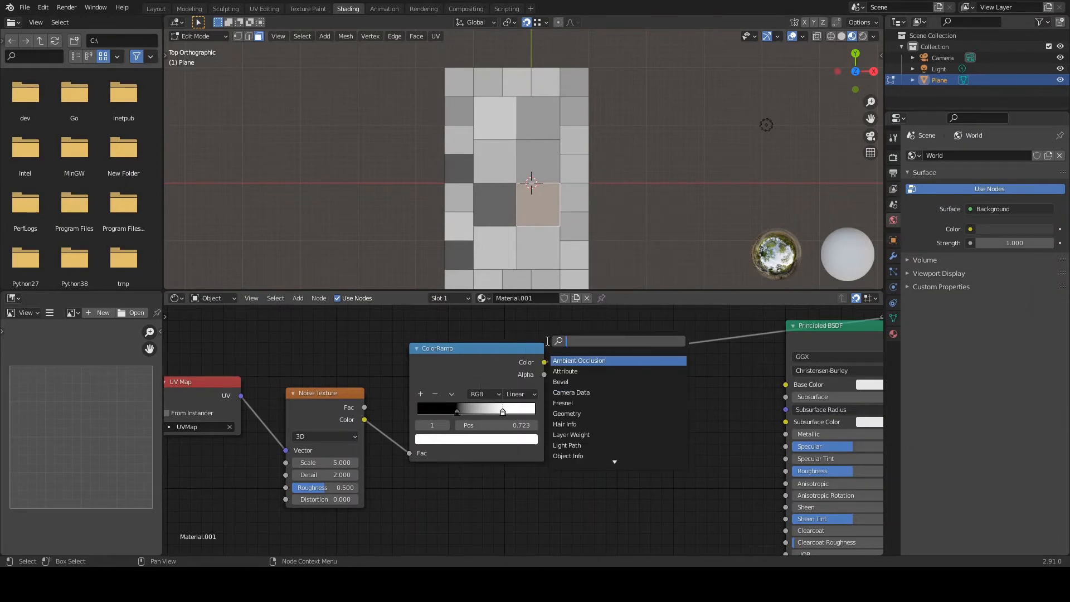
text(col)
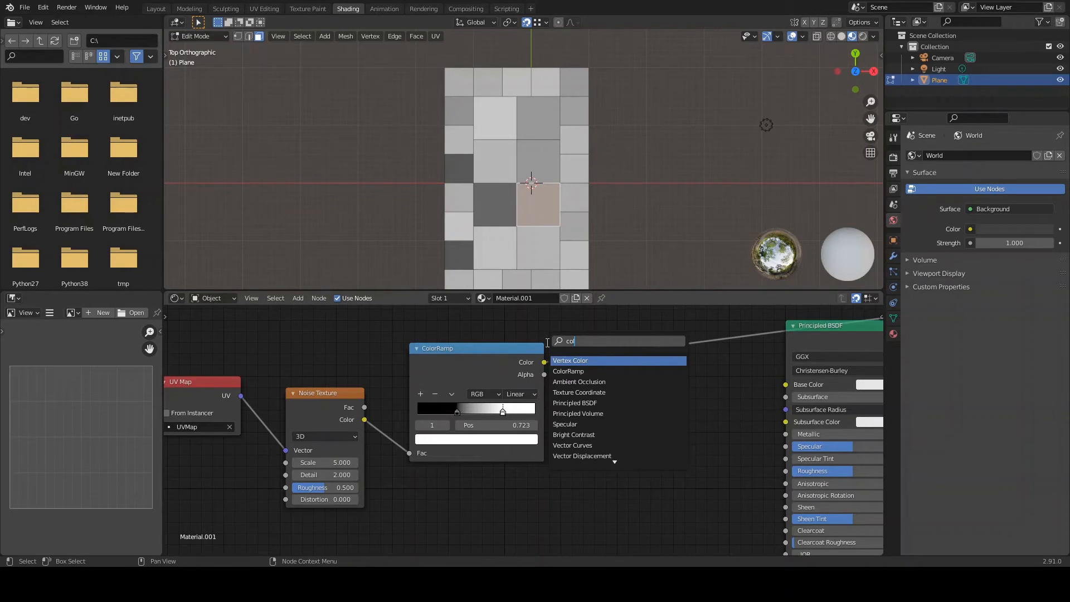
click(567, 371)
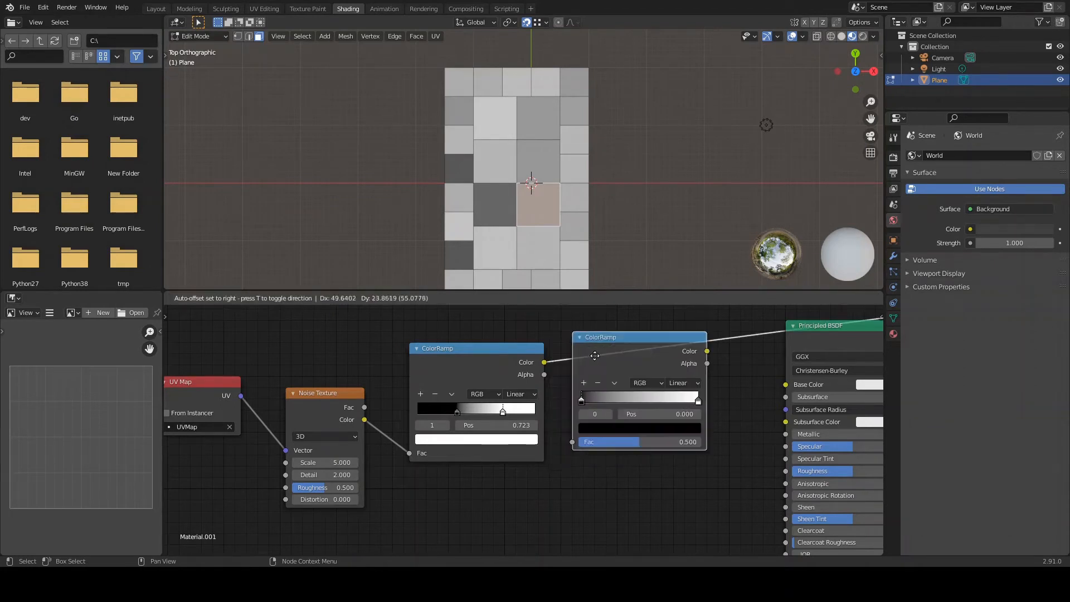
click(586, 385)
middle_drag(572, 497, 486, 538)
drag(583, 371, 577, 383)
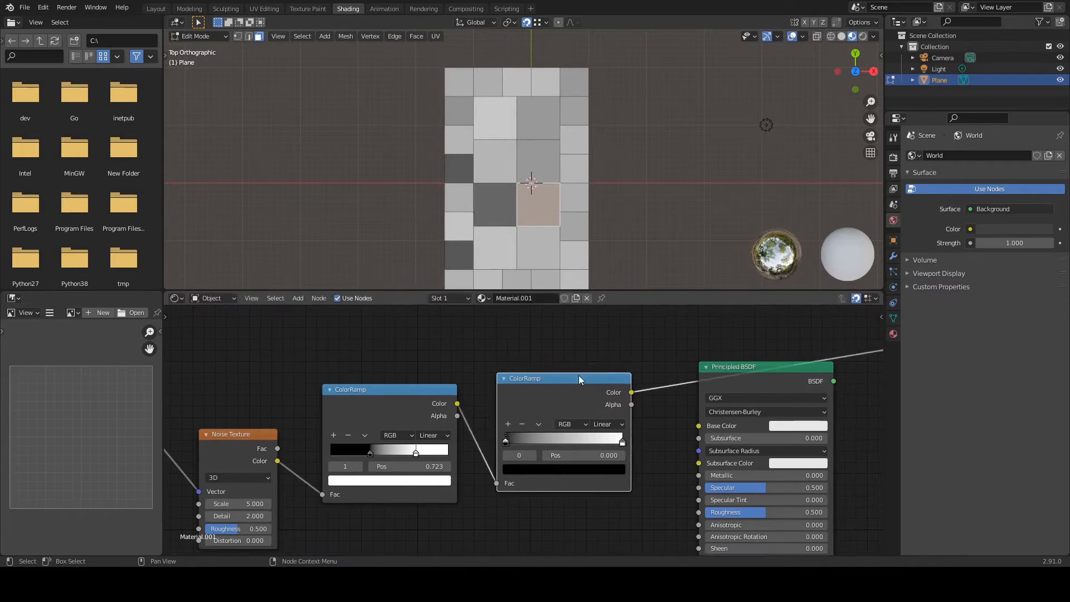
Add four extra colour stops to the second ColorRamp
click(508, 425)
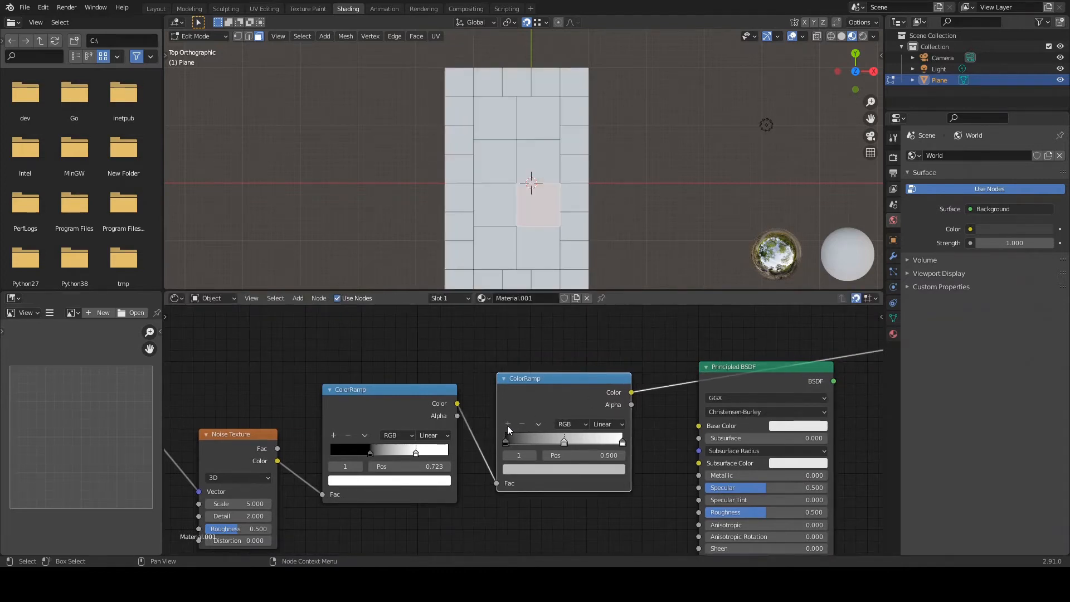
click(507, 425)
click(508, 425)
click(507, 424)
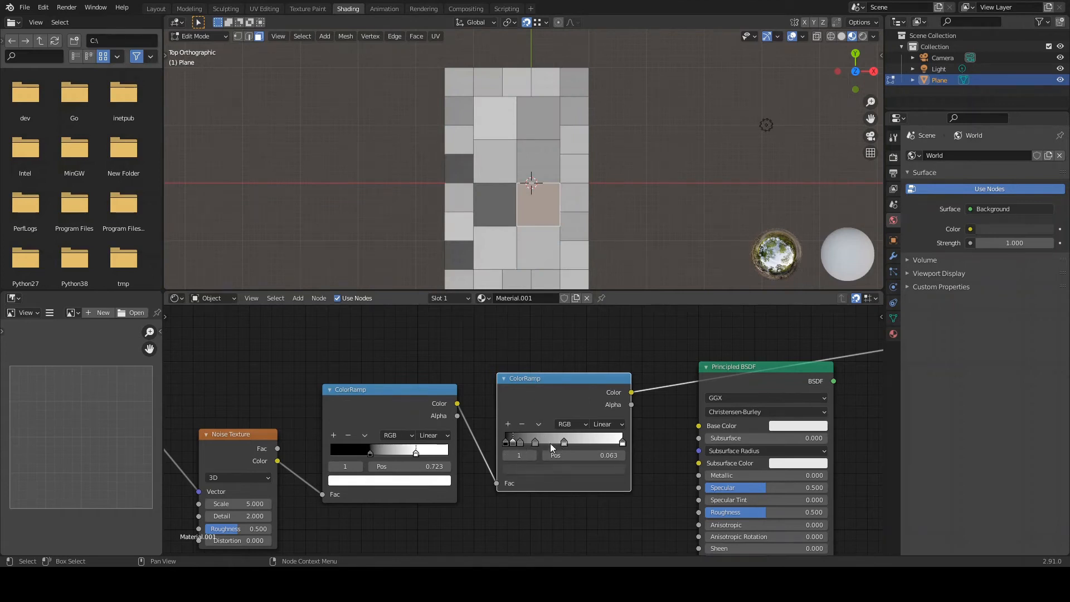
Move the second ramp's middle stop to about 0.83 and colour it light beige with hue 0.099, saturation 0.171 and value 0.904
drag(564, 440, 602, 440)
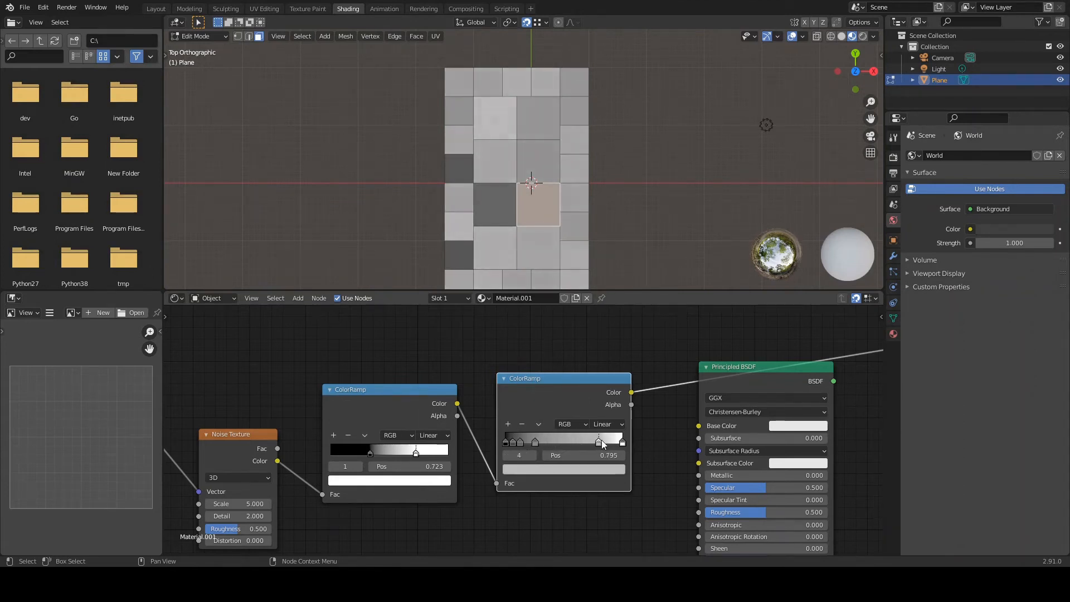
click(599, 470)
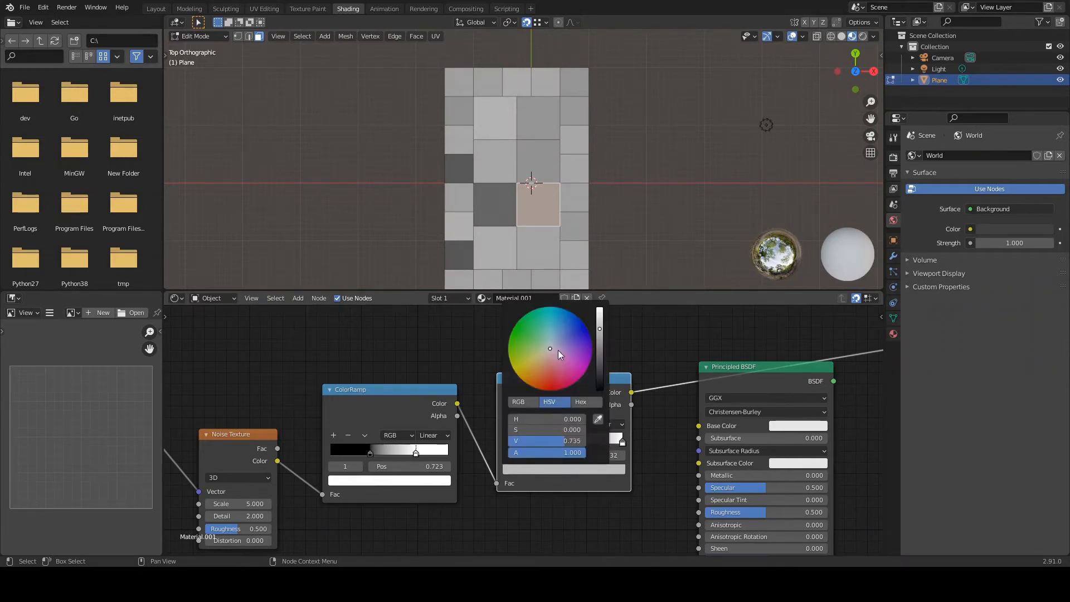
drag(550, 351, 546, 353)
drag(600, 330, 600, 315)
drag(546, 352, 545, 354)
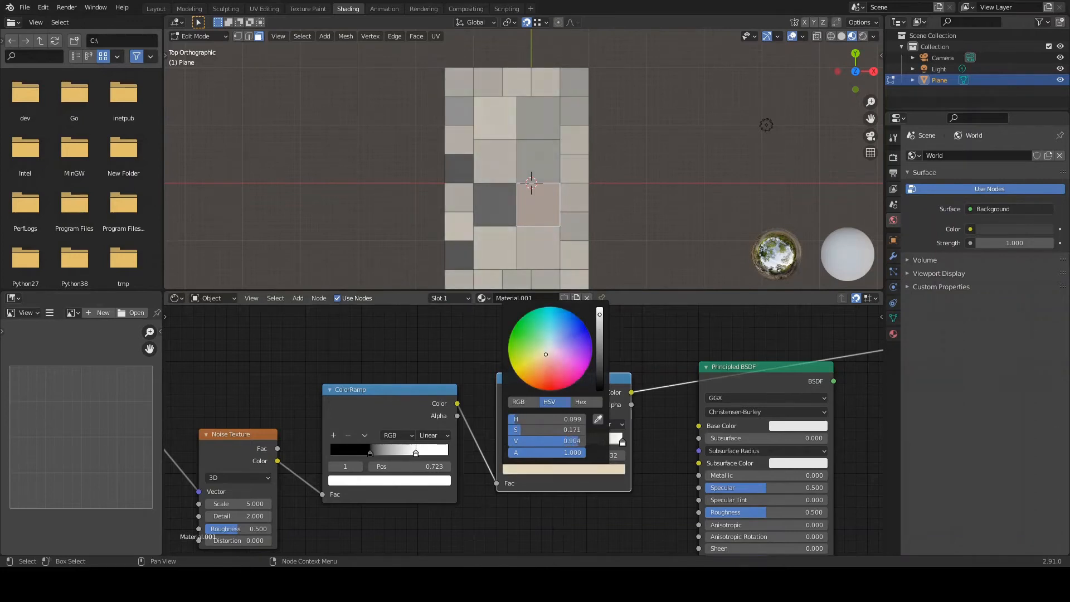
Move the second ramp's 0.25 stop to 0.691 and colour it pale mint with hue 0.428, saturation 0.228 and value 0.971
drag(532, 441, 587, 434)
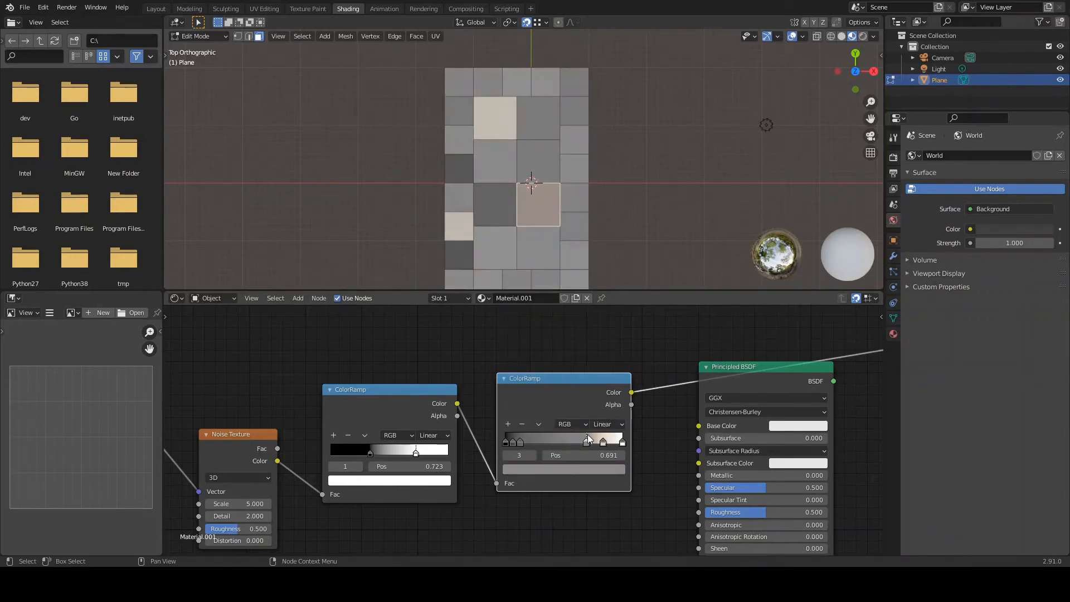
click(579, 470)
mouse_move(549, 350)
mouse_down()
mouse_move(546, 340)
mouse_move(600, 309)
mouse_up()
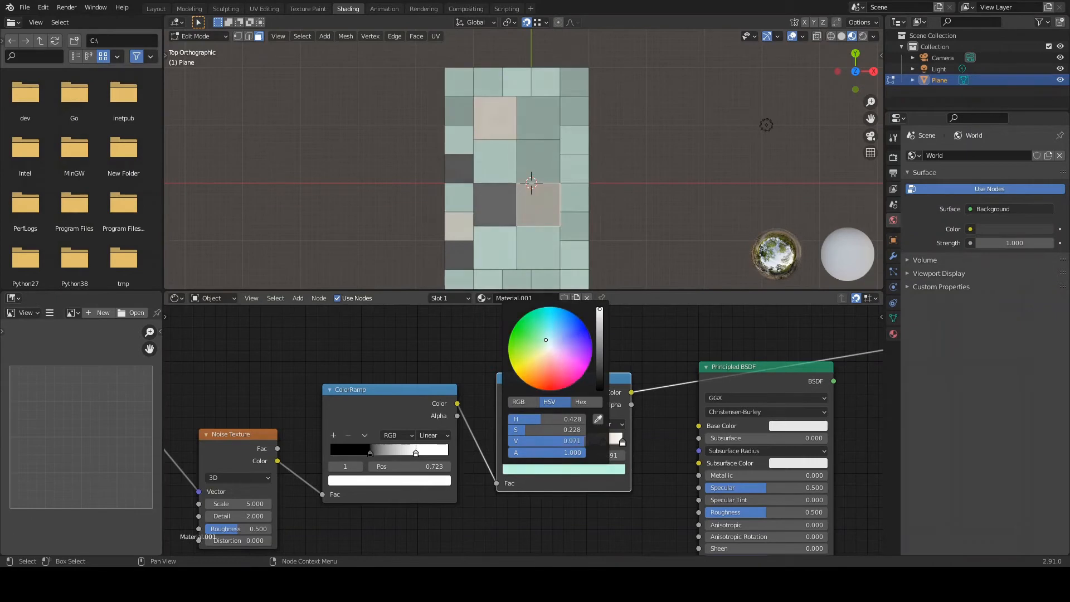
Move the next grey stop of the second ramp to about 0.53, just before the mint one, and colour it light blue
drag(520, 442, 580, 440)
click(559, 467)
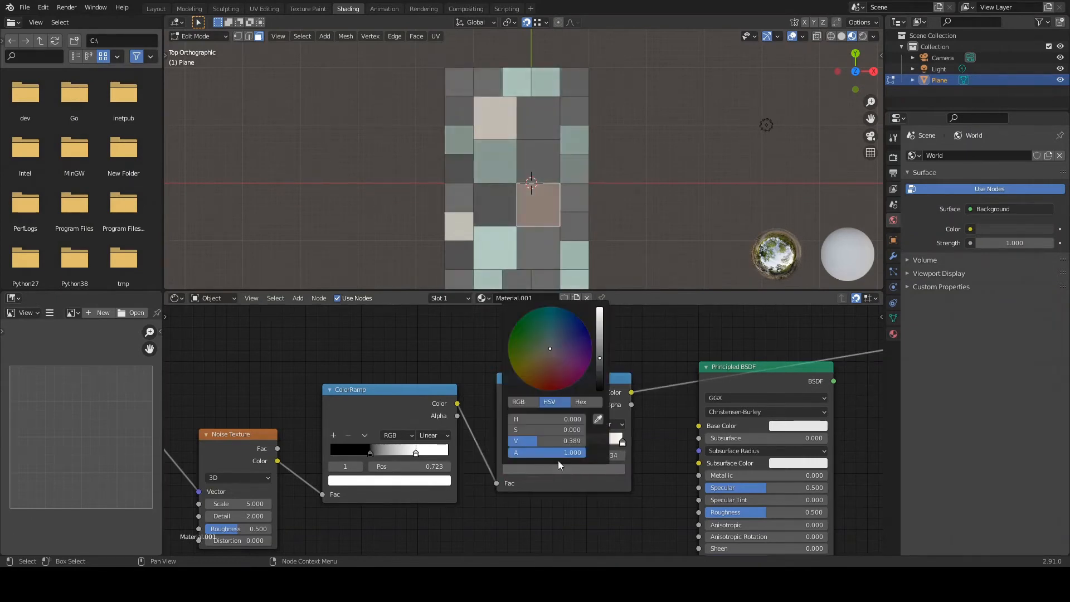
mouse_move(551, 349)
mouse_down()
mouse_move(600, 321)
mouse_move(600, 307)
mouse_move(553, 334)
mouse_up()
Move the dark stop next to the black one on the second ramp to 0.367 and colour it deep blue
drag(511, 441, 549, 438)
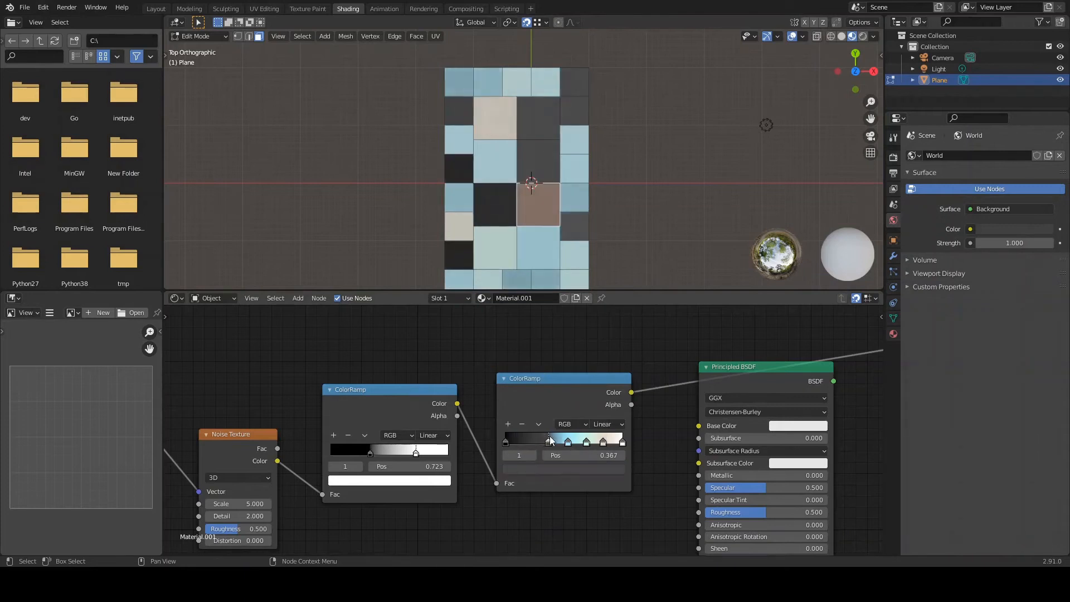
click(547, 467)
drag(552, 341, 563, 334)
mouse_move(600, 367)
mouse_down()
mouse_move(600, 345)
mouse_move(581, 325)
mouse_up()
Move the second ramp's last uncoloured inner stop to 0.184, colour it dark green, and set the ramp's interpolation to Constant
click(526, 440)
click(534, 469)
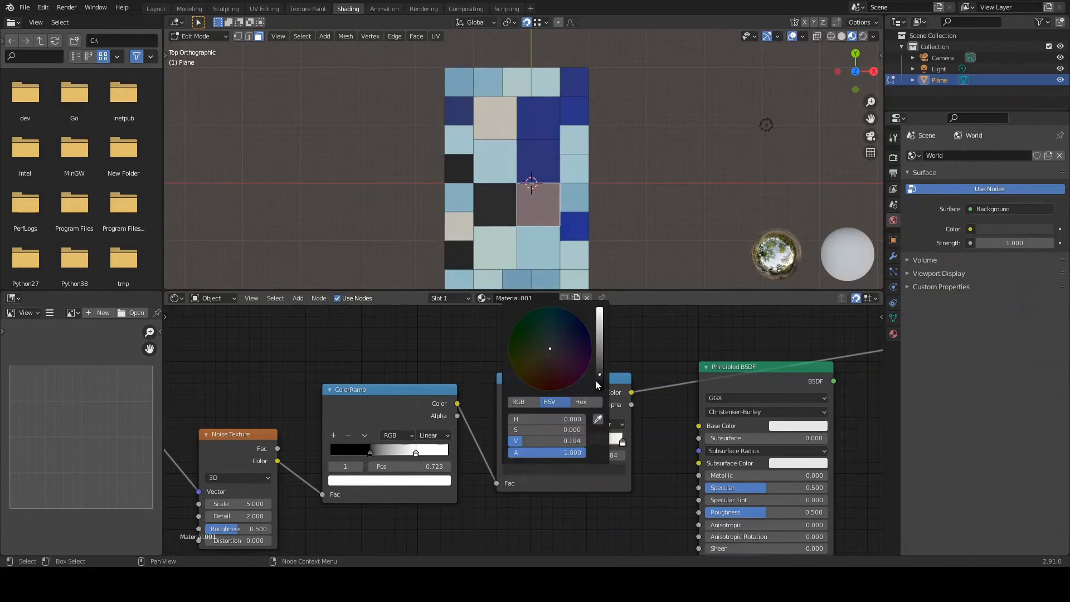
drag(598, 384, 599, 344)
click(517, 345)
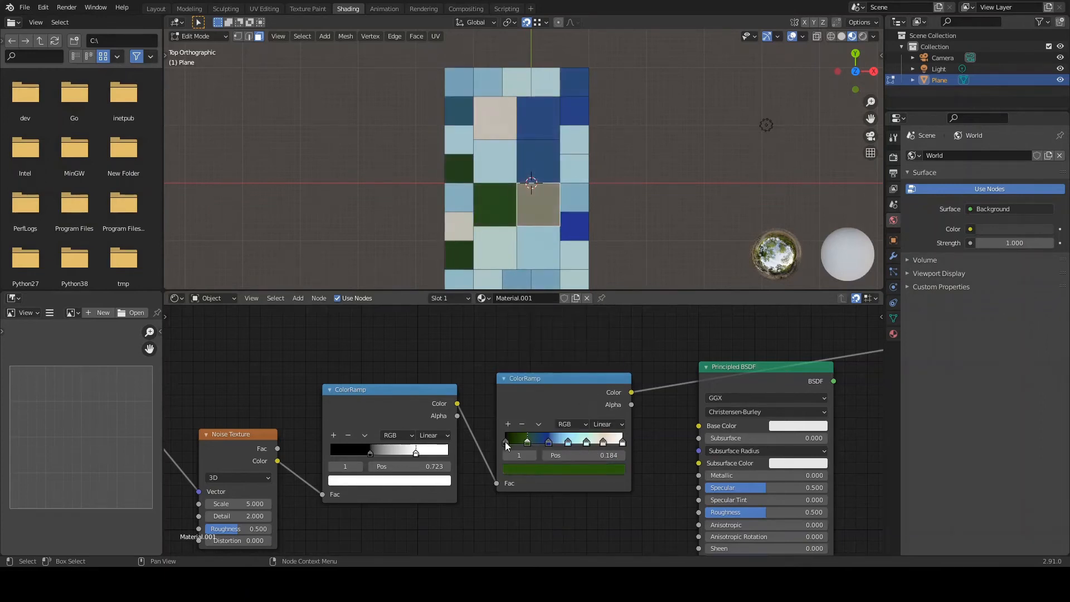
click(609, 424)
click(608, 491)
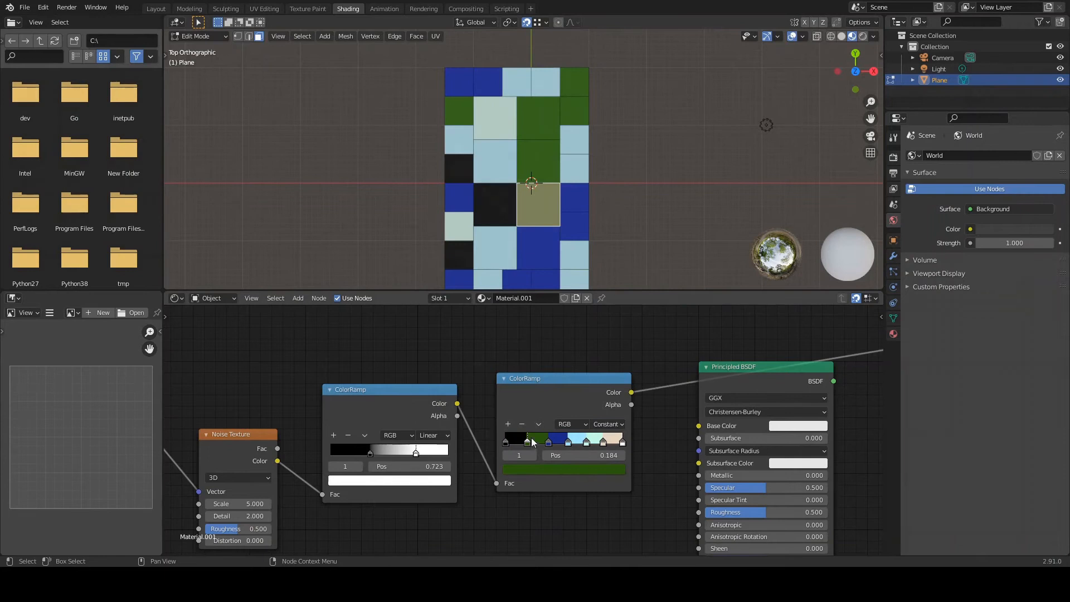
Remove the second ramp's black stop so the ramp begins with dark green, and move the mint stop to about 0.605
drag(524, 441, 577, 442)
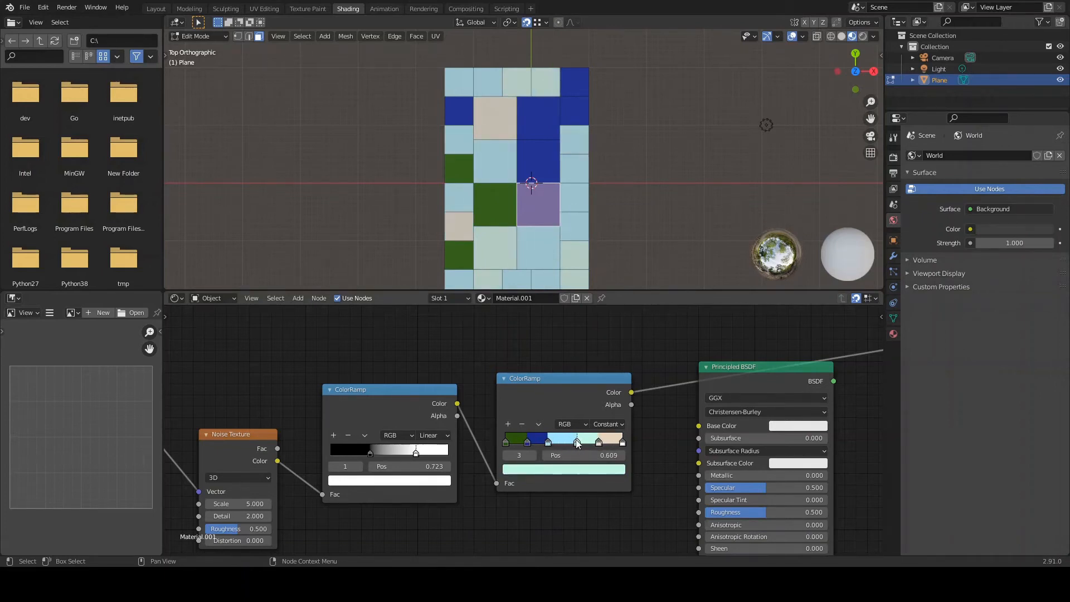
Feed the second ramp's Color into the Principled BSDF's Base Color and link the BSDF output to the Material Output's Surface
scroll(616, 348, down, 1)
drag(720, 375, 807, 406)
scroll(830, 399, down, 3)
right_click(779, 362)
ctrl+right_drag(761, 356, 754, 386)
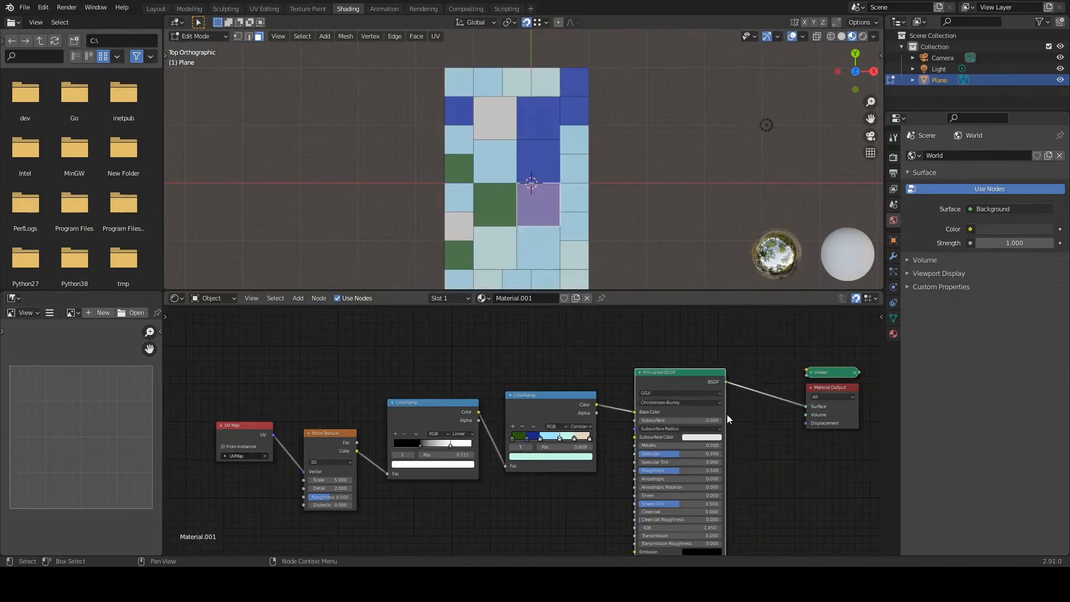
scroll(766, 439, up, 2)
scroll(618, 204, down, 1)
Return the plane to Object Mode and show it with rendered shading in the Layout workspace
click(863, 36)
key(Tab)
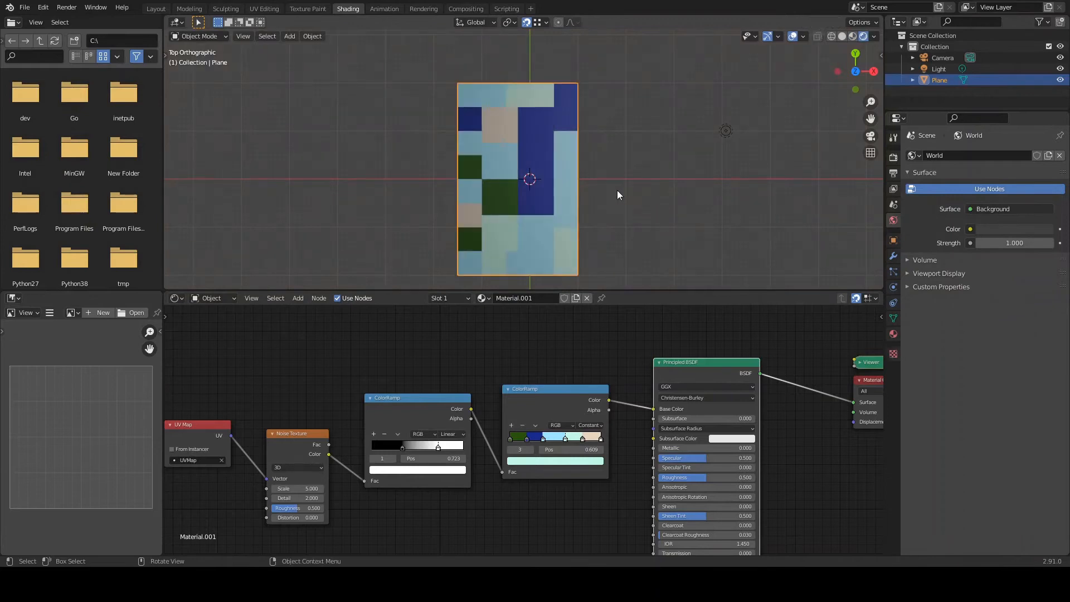
scroll(615, 193, up, 3)
scroll(558, 202, down, 3)
click(156, 8)
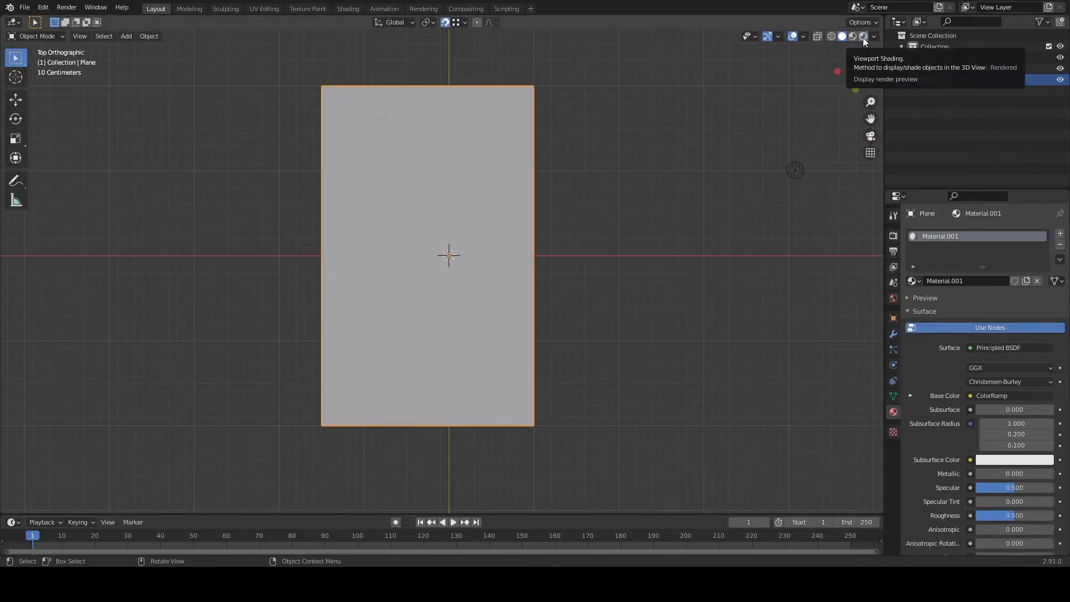
click(864, 36)
Add a second material slot to the plane, create a new material in it and make its Base Color black
click(1060, 233)
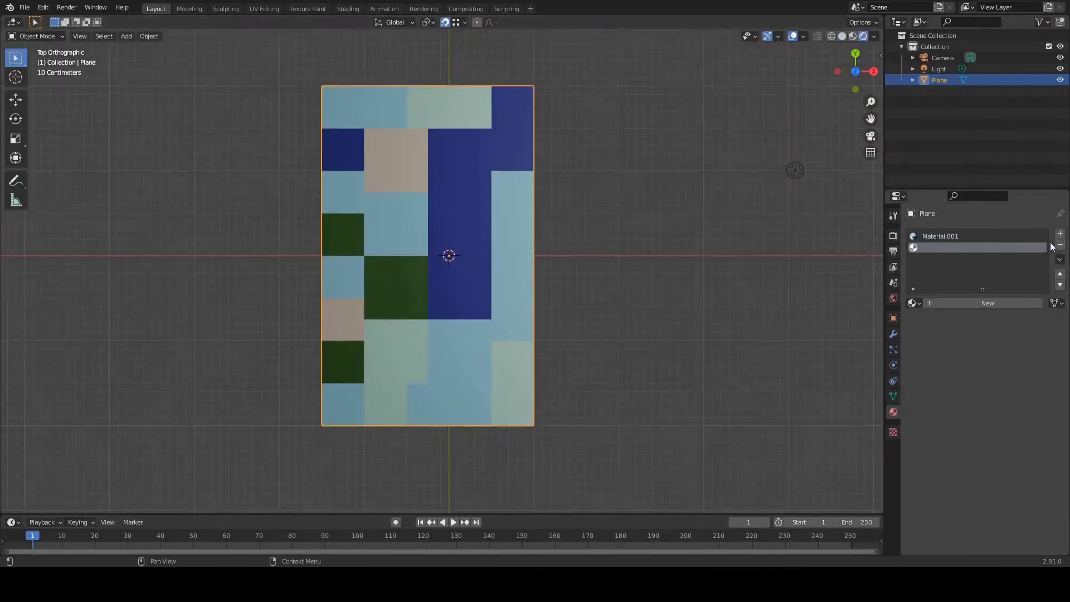
click(959, 303)
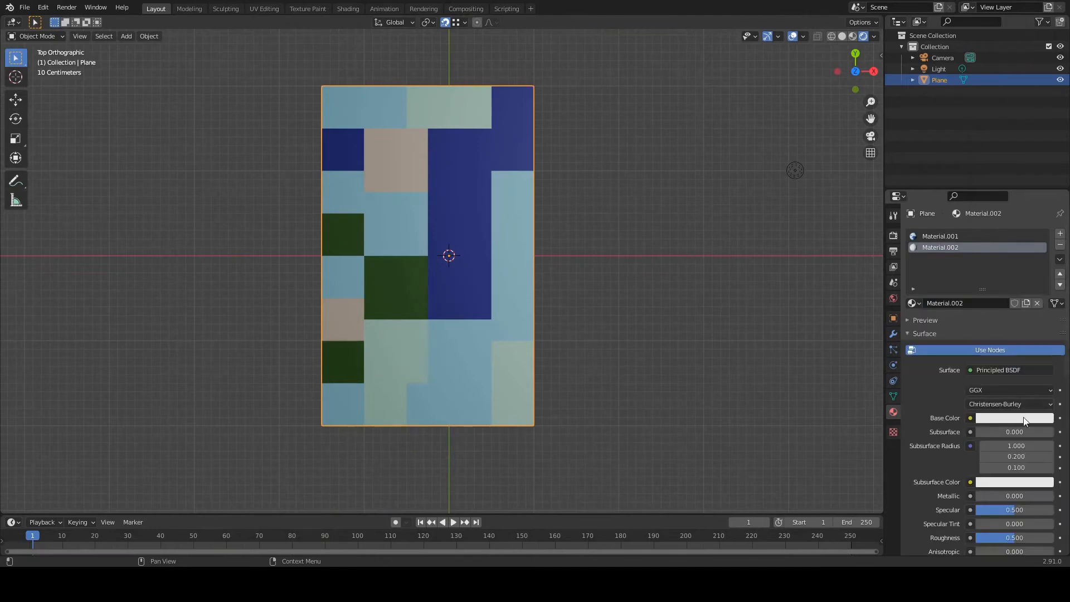
click(1018, 417)
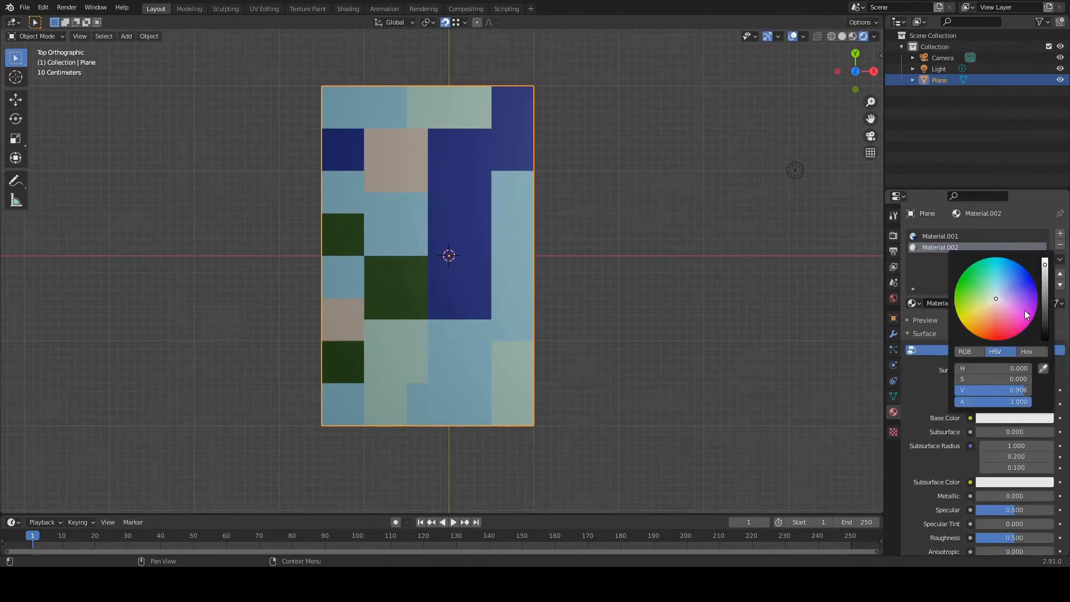
drag(1046, 269, 1045, 338)
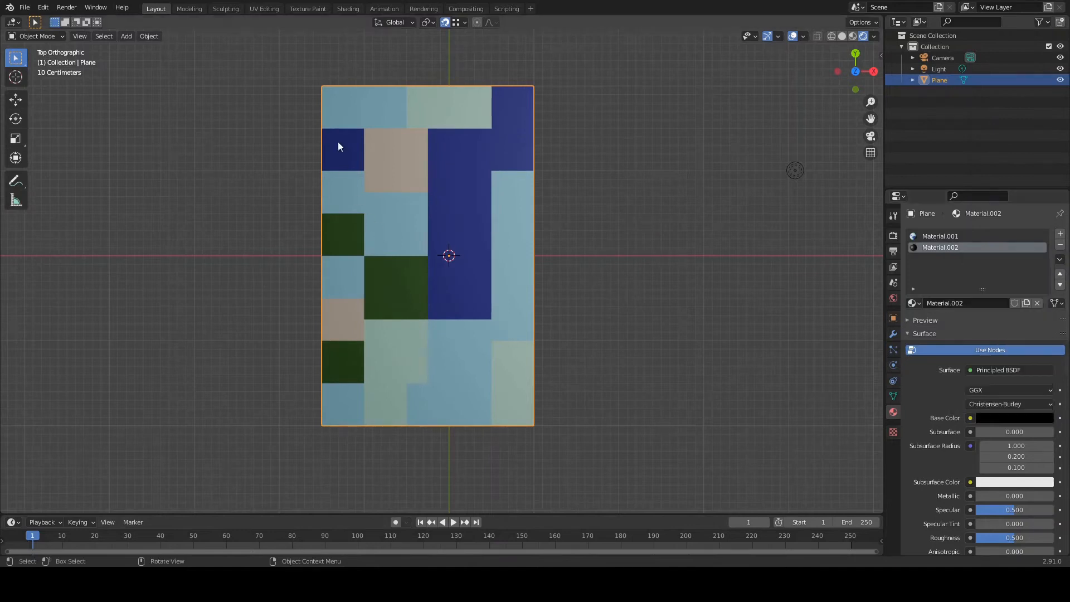
Enter Edit Mode on the plane, select all its faces and activate the Inset Faces tool
key(Tab)
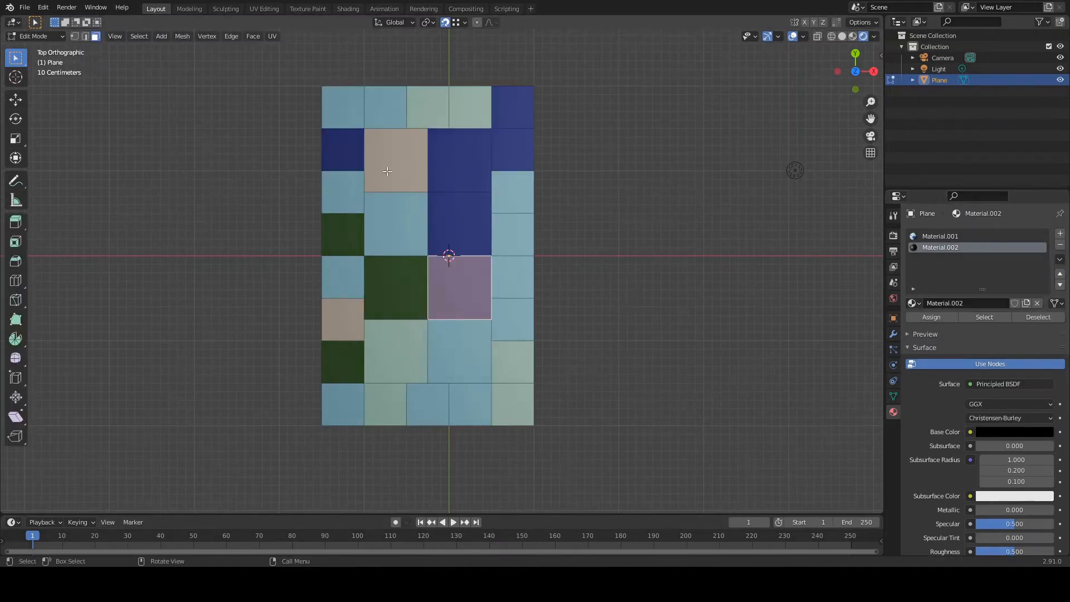
key(a)
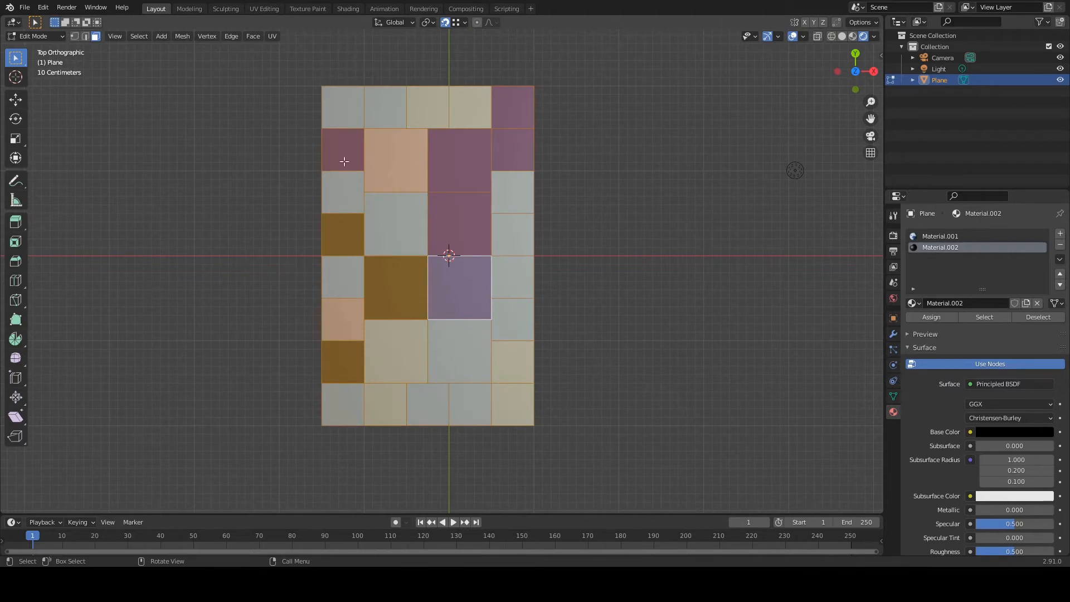
click(16, 242)
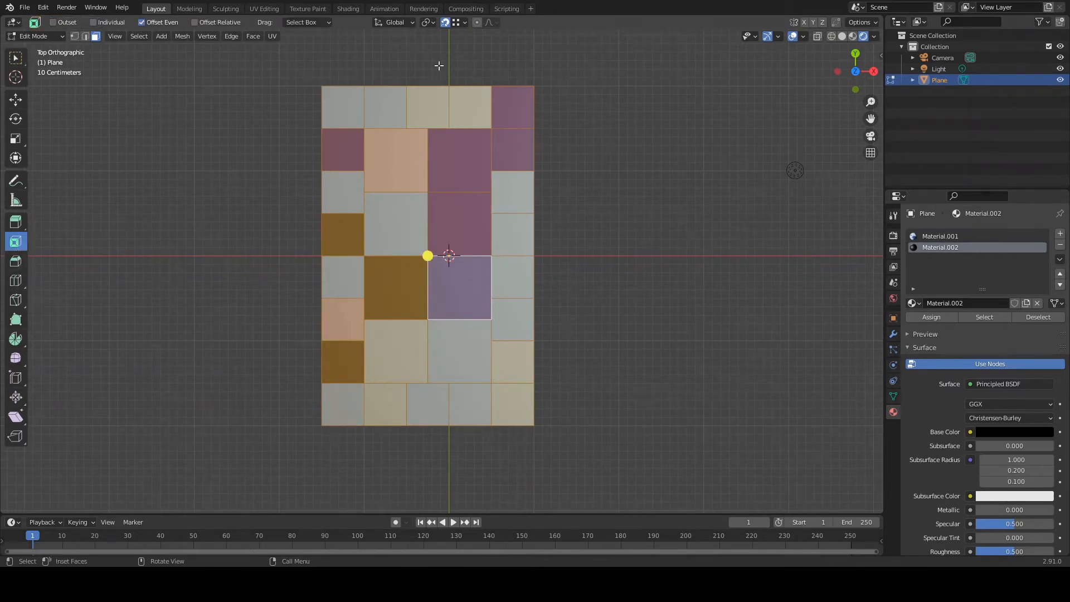
scroll(428, 255, up, 2)
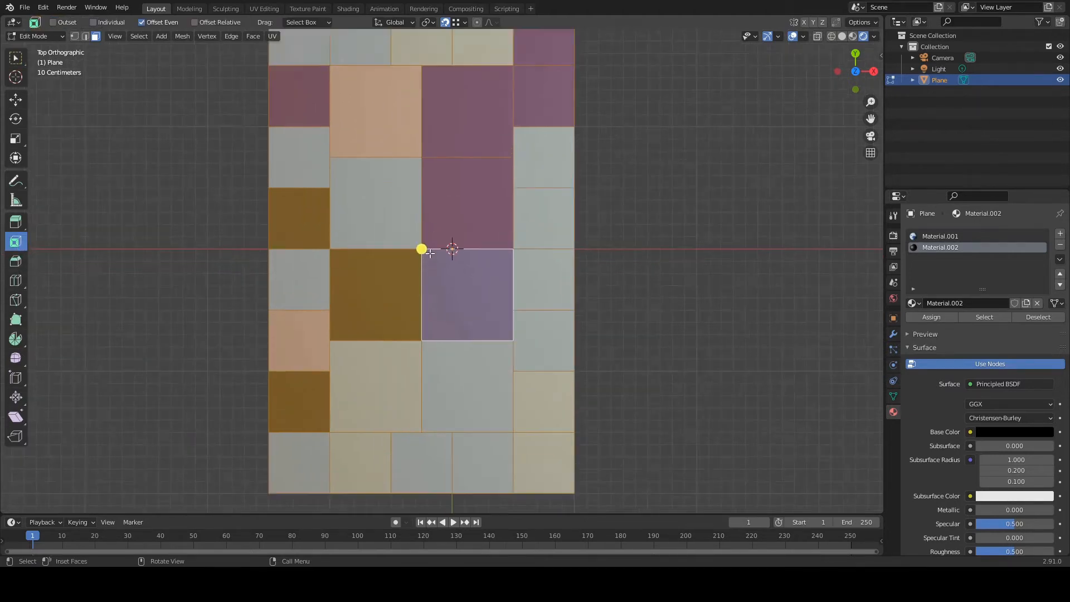
click(421, 248)
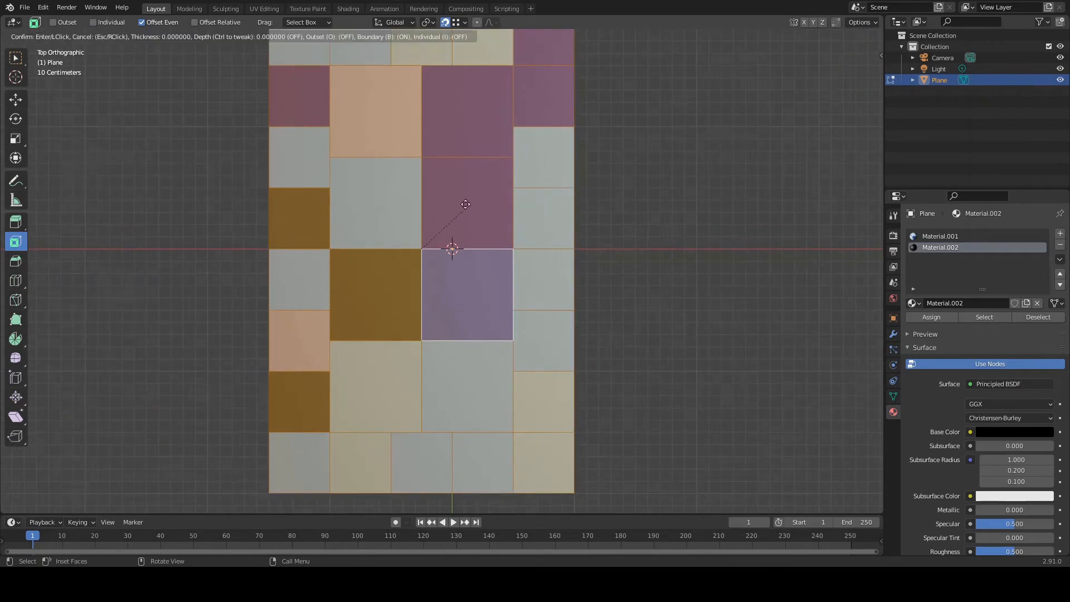
click(415, 245)
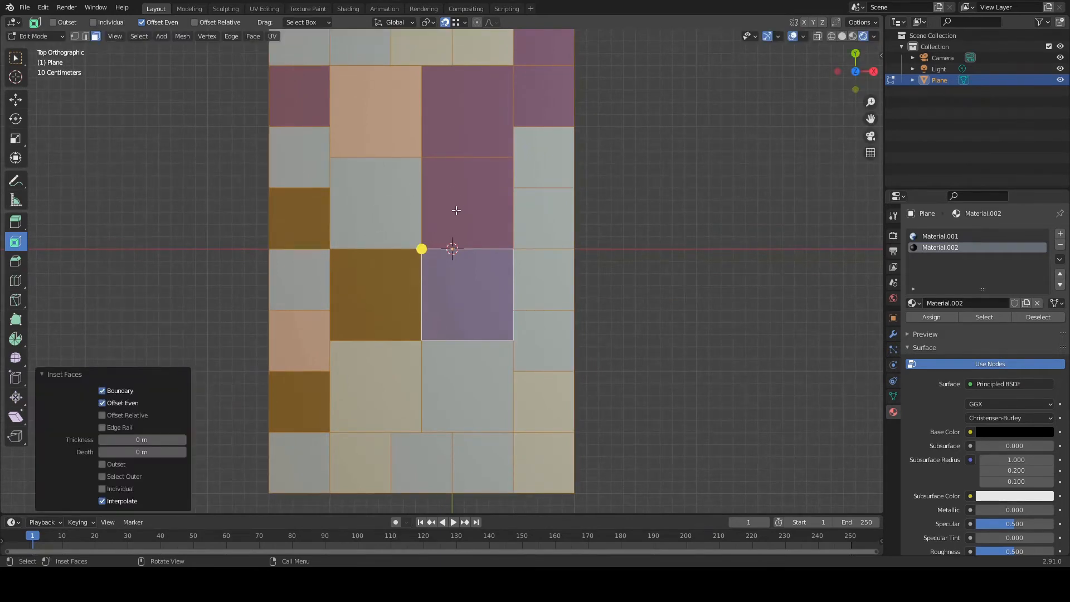
scroll(456, 211, down, 2)
scroll(456, 211, up, 1)
key(s)
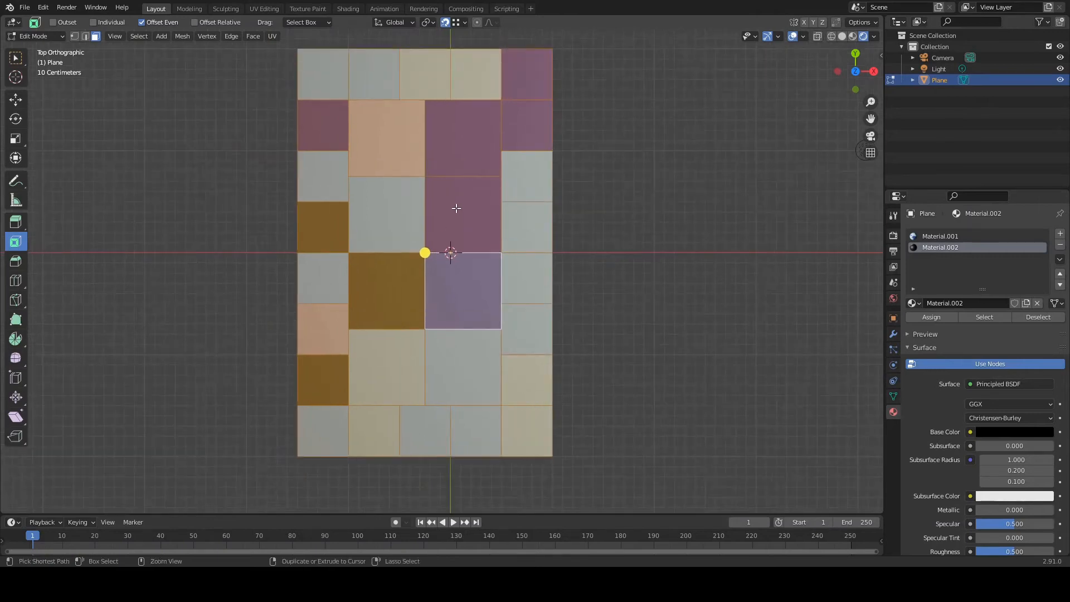
right_click(450, 215)
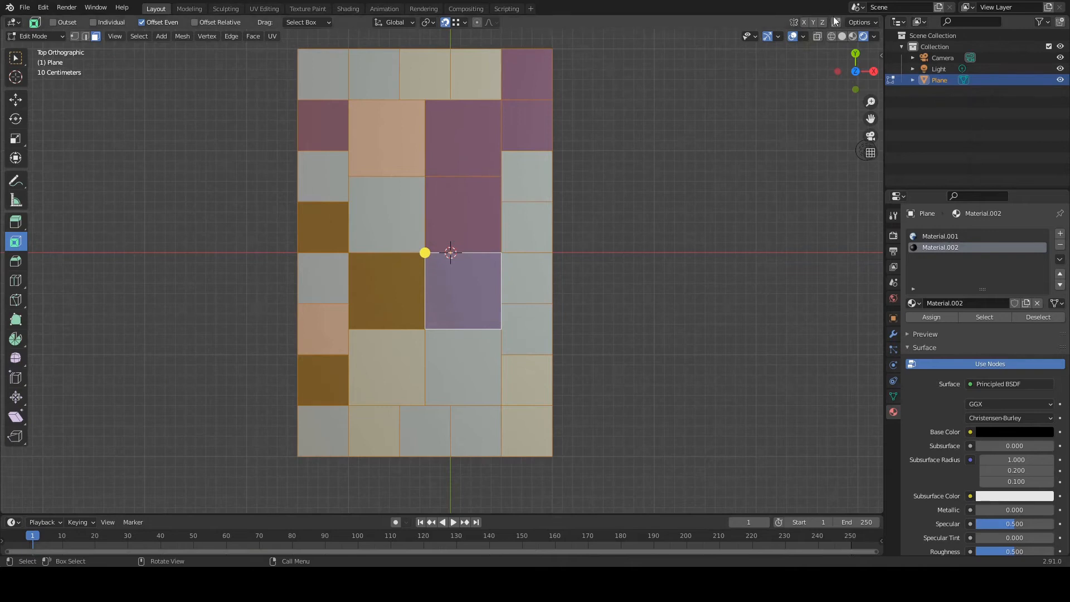
In solid shading, inset all the plane's faces by about 0.016 m with the Individual option enabled
click(845, 35)
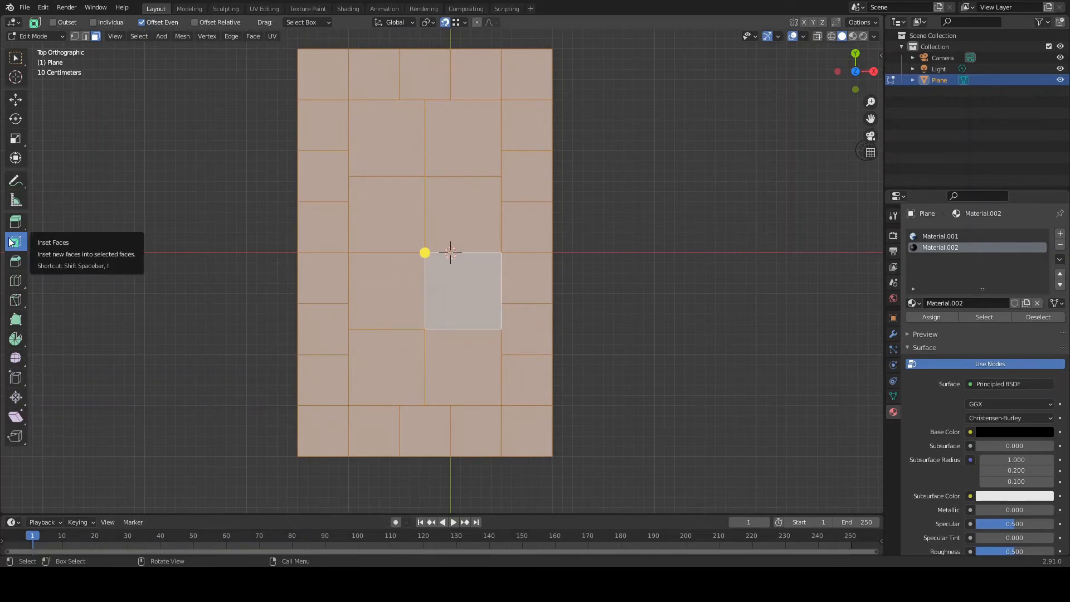
scroll(436, 281, up, 2)
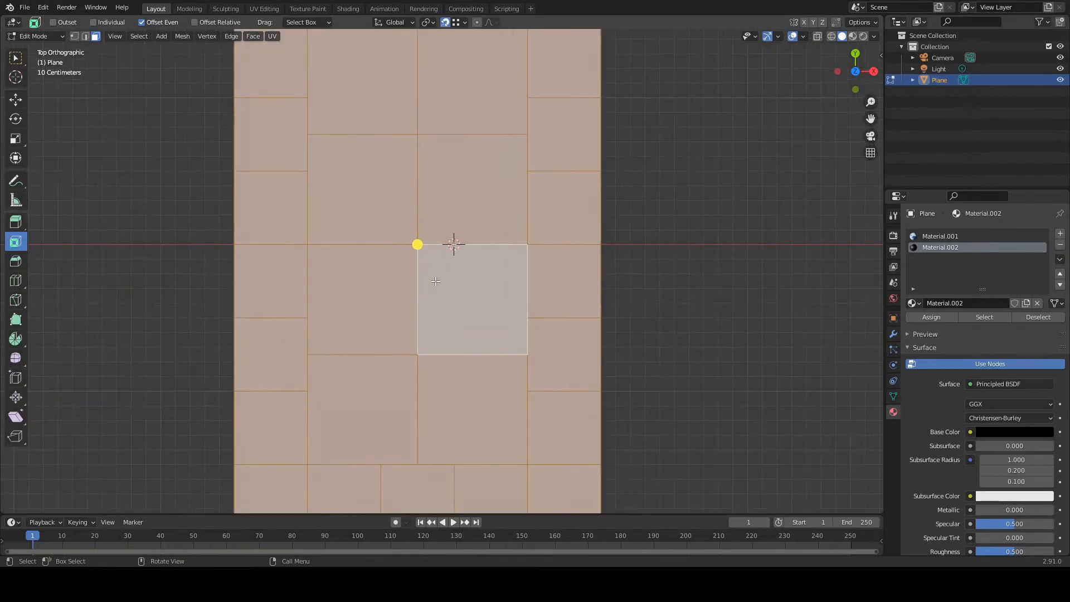
middle_drag(416, 241, 441, 236)
drag(427, 228, 449, 235)
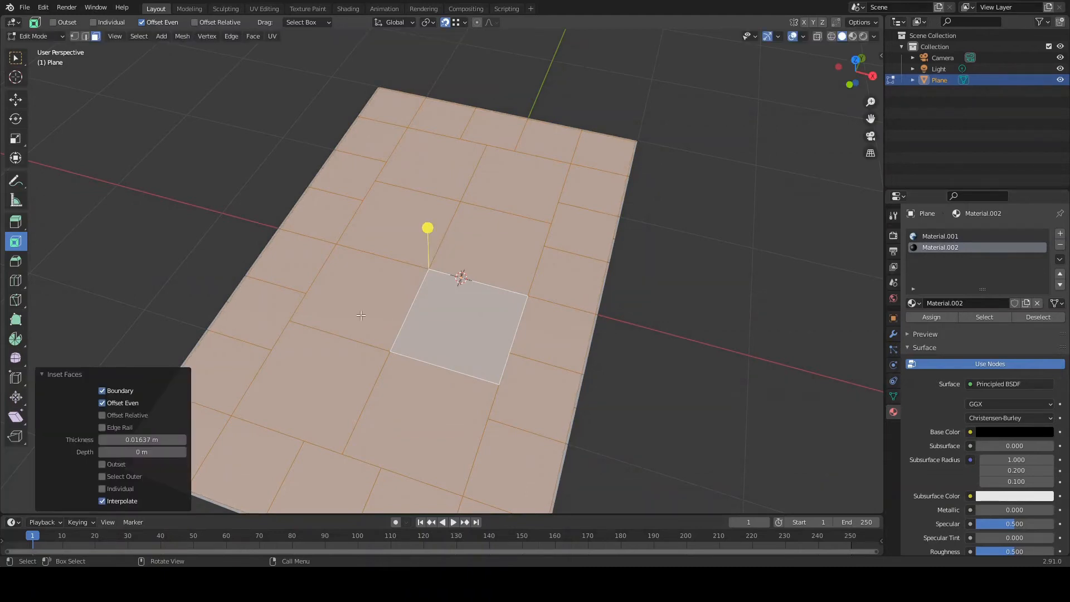
click(102, 489)
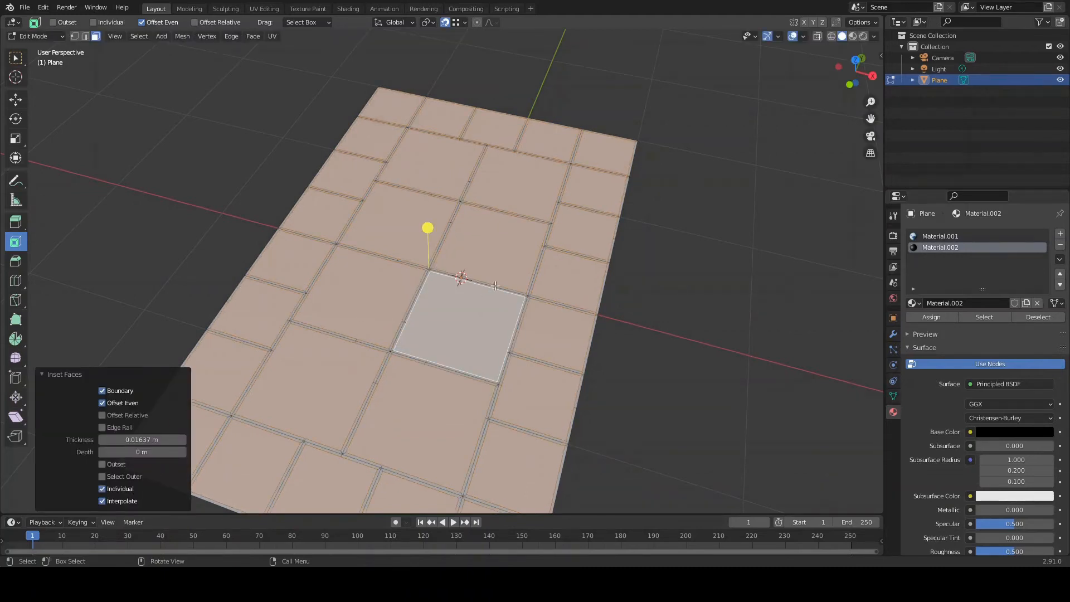
Invert the selection to the thin border faces around the tiles, assign Material.002 to them and clear the selection
scroll(607, 305, down, 3)
scroll(613, 308, up, 3)
click(139, 36)
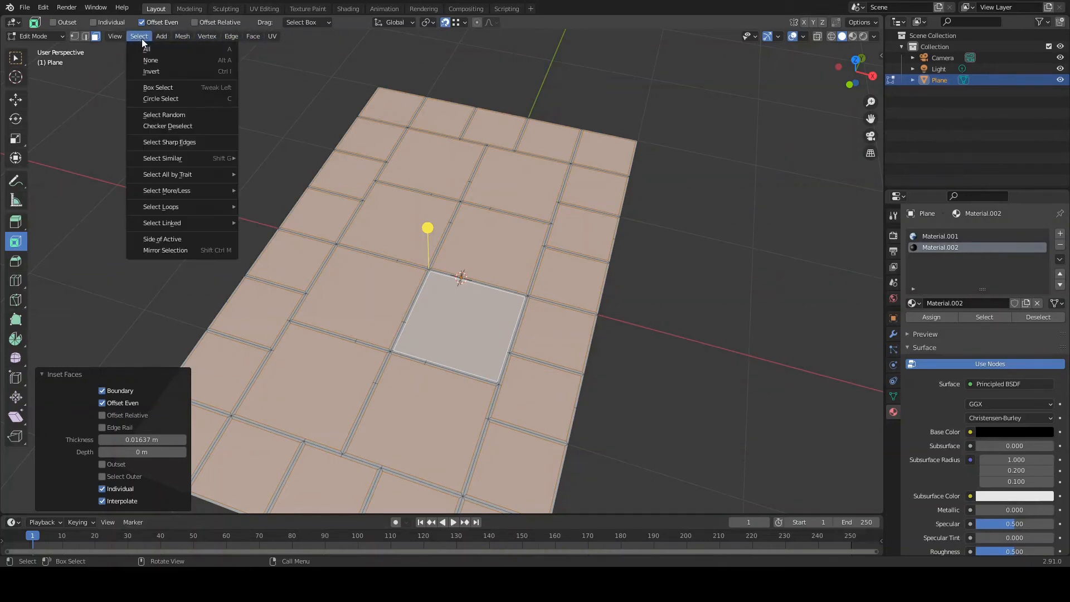
click(152, 71)
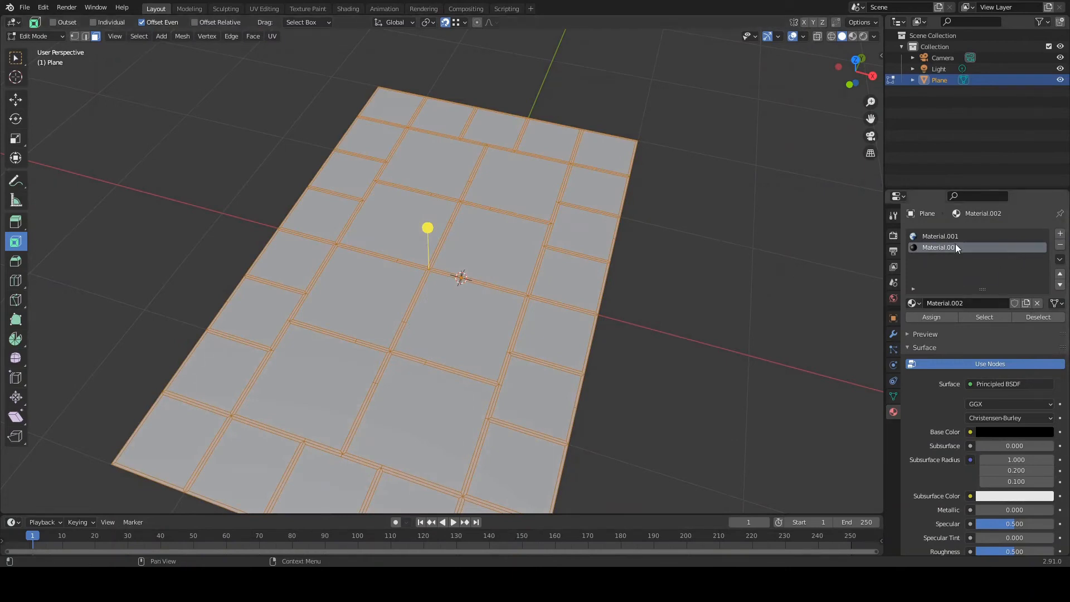
click(926, 315)
click(692, 254)
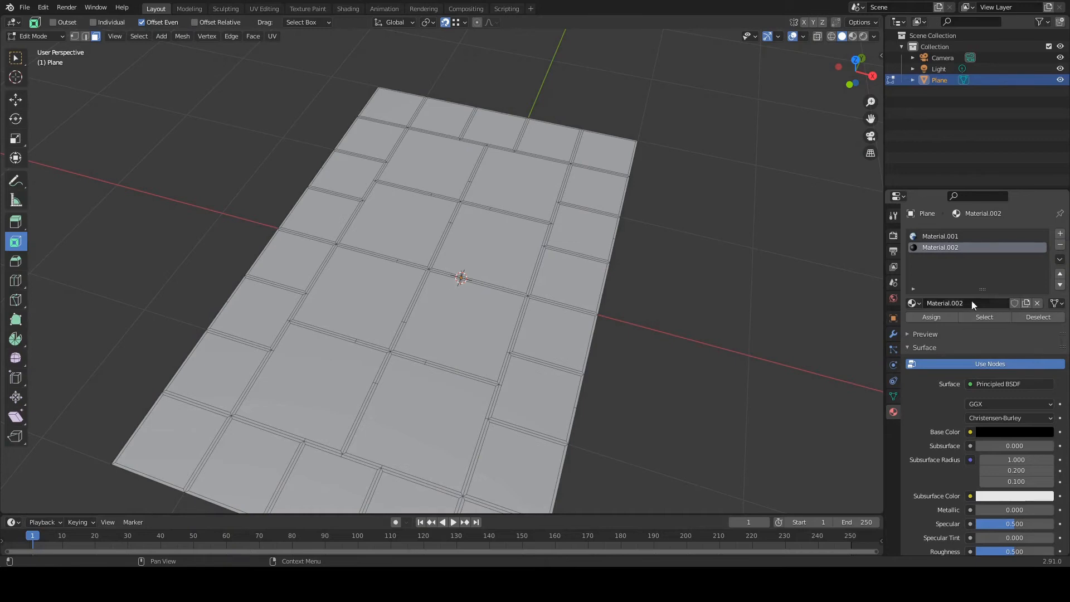
Check the material assignment by selecting the faces of Material.001 and of Material.002
click(952, 237)
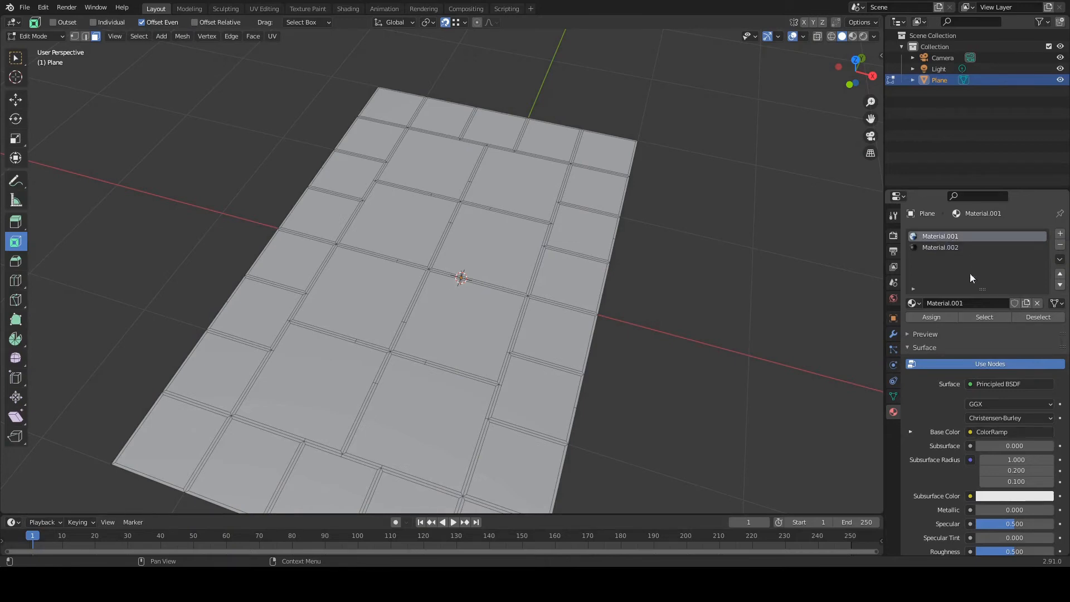
click(983, 316)
click(929, 248)
click(982, 317)
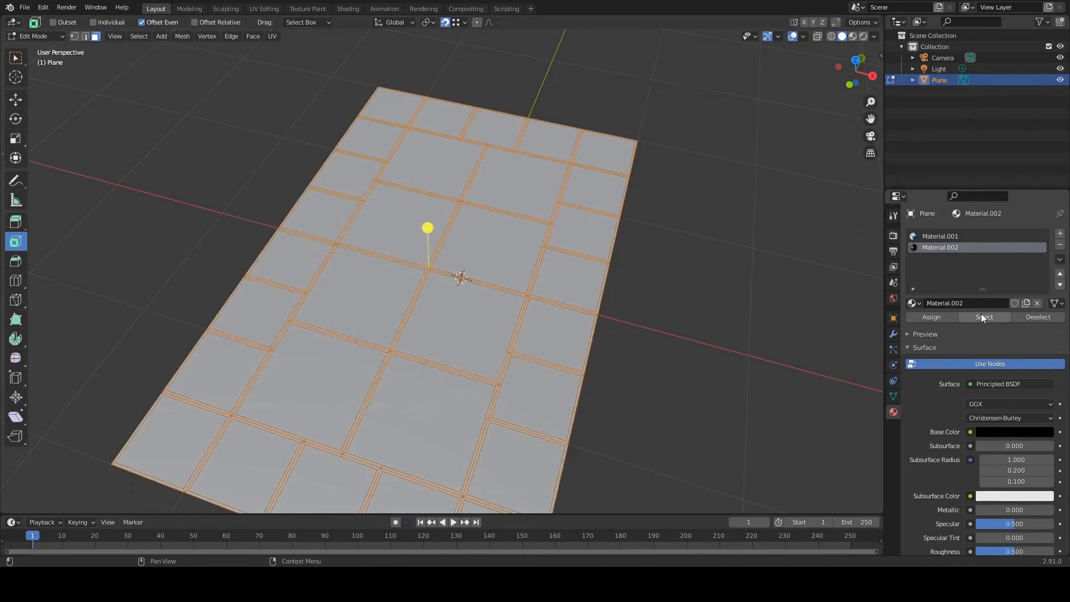
key(alt+a)
Leave Edit Mode, inspect the tiled plane in rendered shading and save the file
key(Tab)
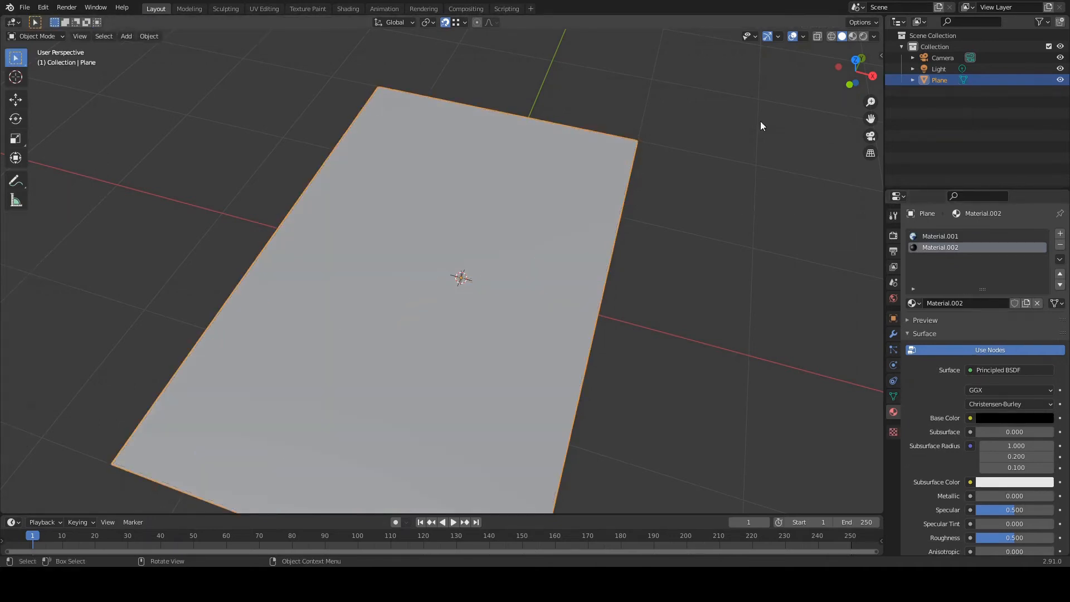
click(864, 37)
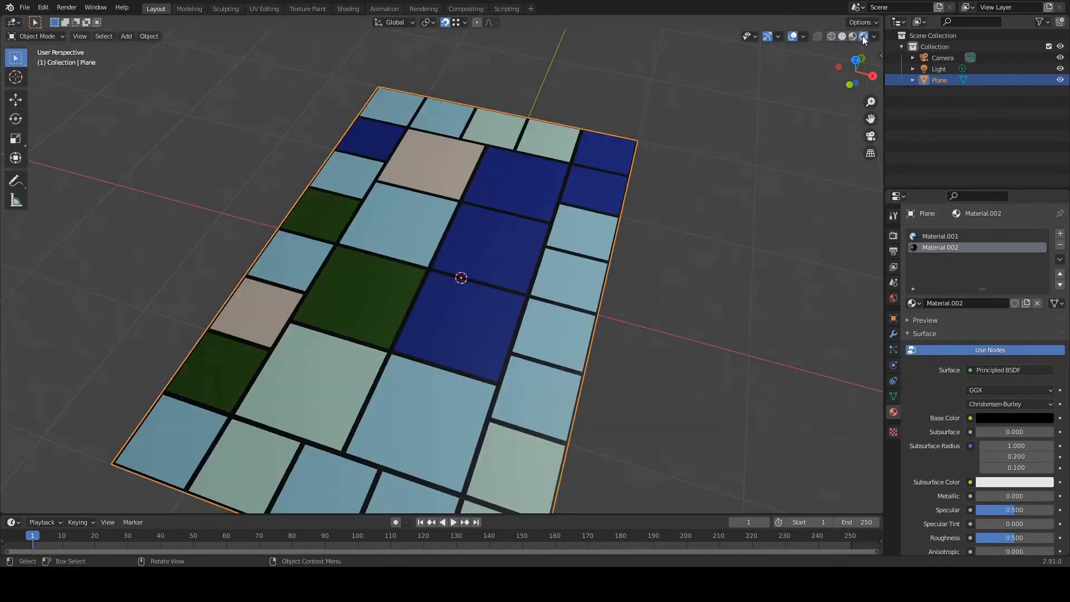
middle_drag(712, 218, 627, 285)
scroll(708, 283, down, 3)
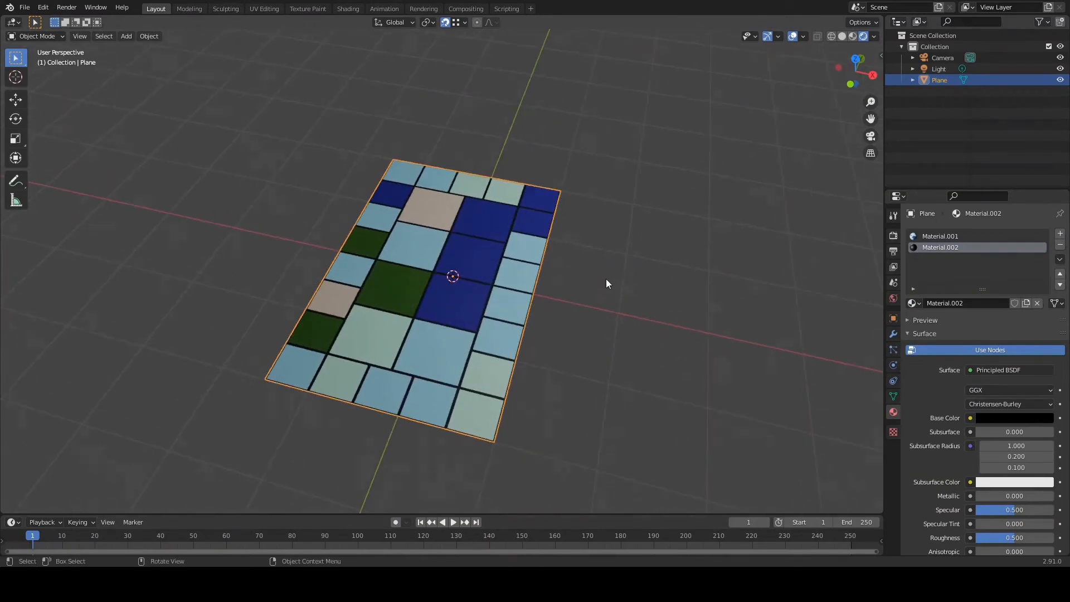
key(ctrl)
key(ctrl+s)
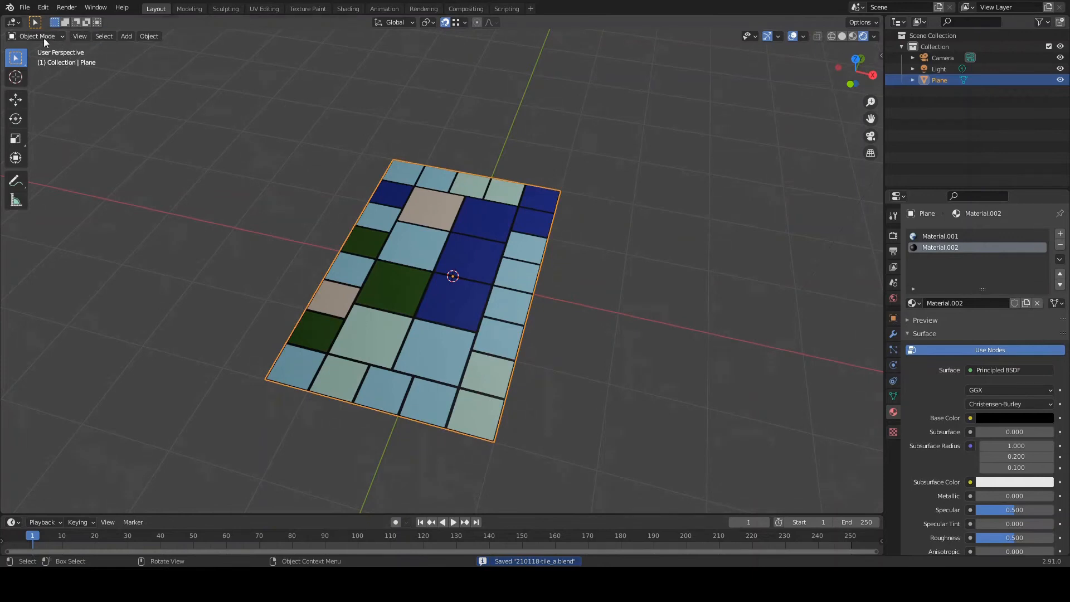
Create a new General file
click(25, 8)
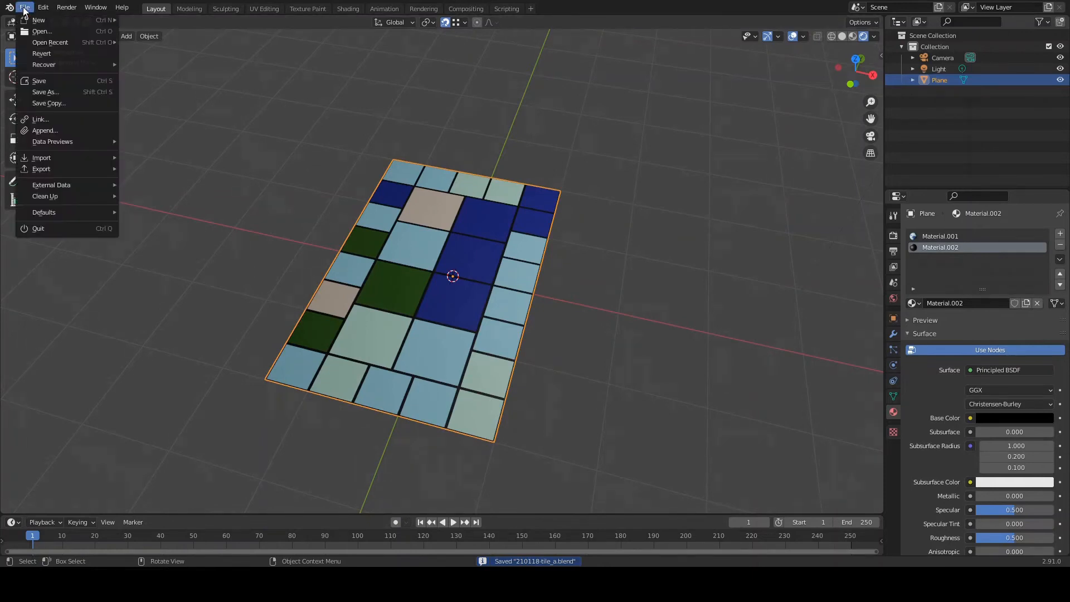
mouse_move(79, 21)
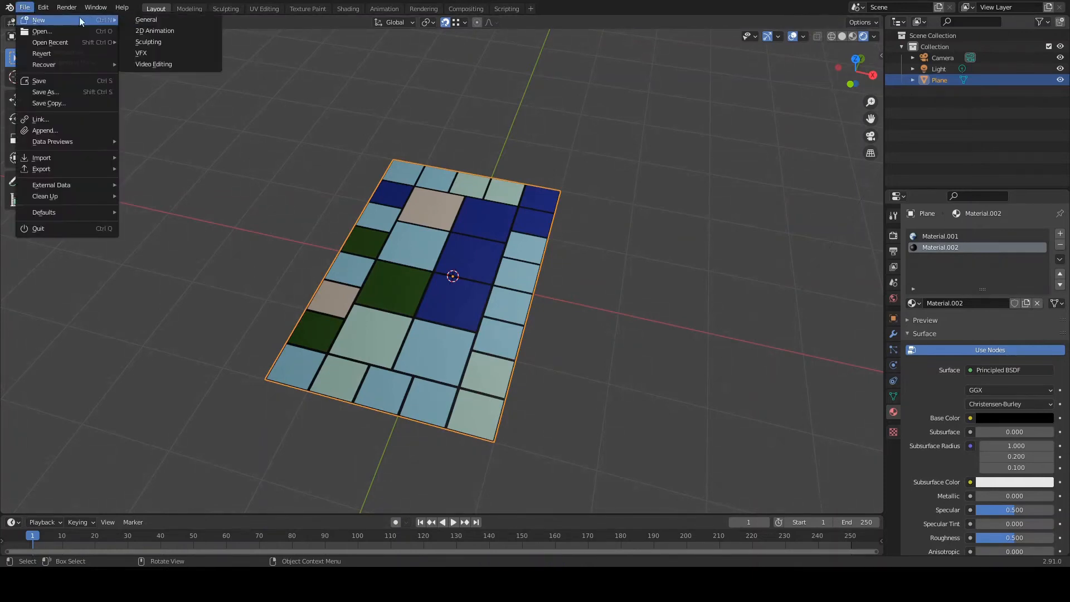
click(145, 20)
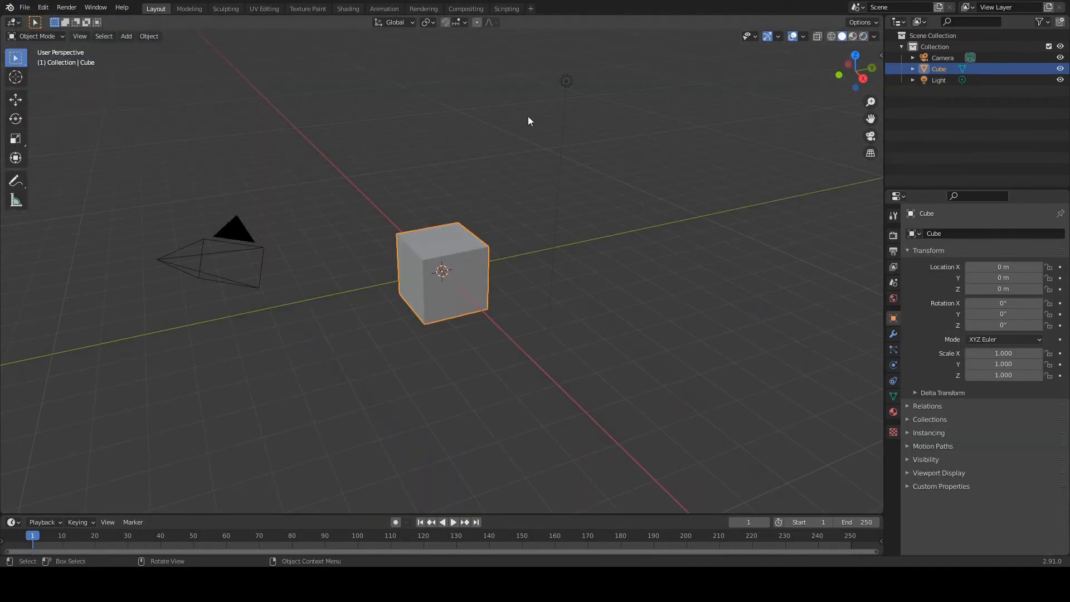
Flatten the default cube to a Z scale of about 0.06 and enlarge it uniformly by a factor of 5
key(s)
key(z)
click(451, 266)
text(s)
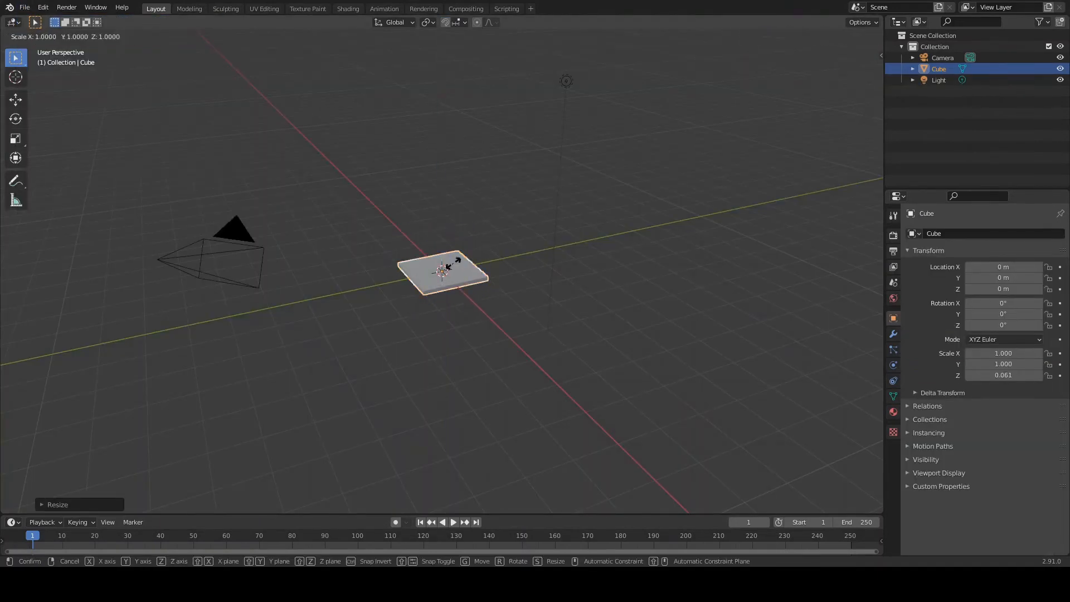
text(5)
key(Return)
Thin the slab along Z to a scale of about 0.08 and apply its scale
key(s)
key(z)
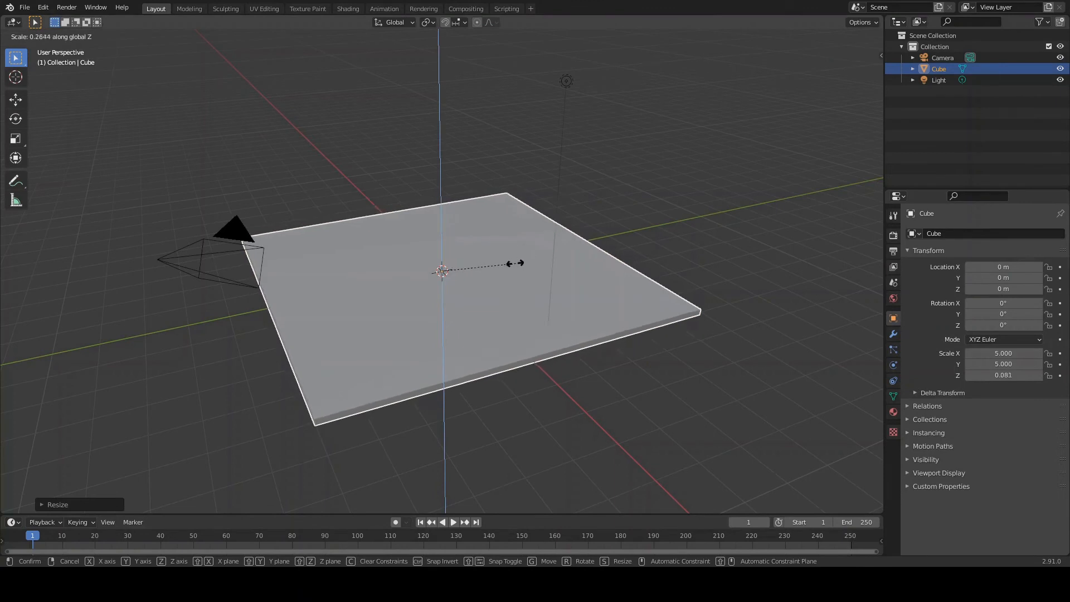
click(508, 264)
key(ctrl+a)
click(459, 251)
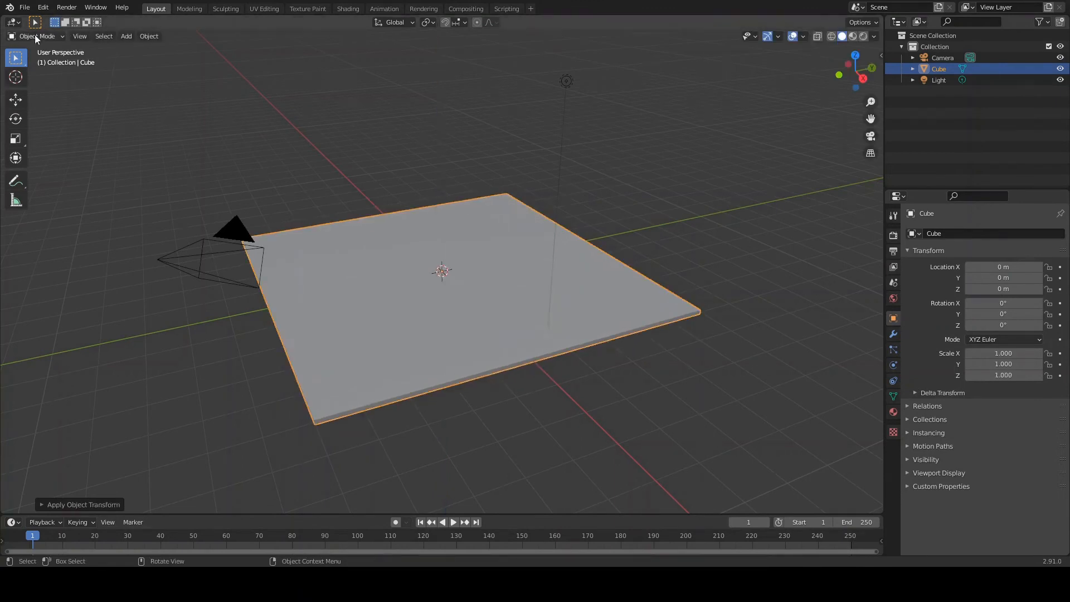
Enter Edit Mode and slide loop cuts close to two adjacent edges of the slab, leaving narrow strips along them
click(35, 37)
click(41, 58)
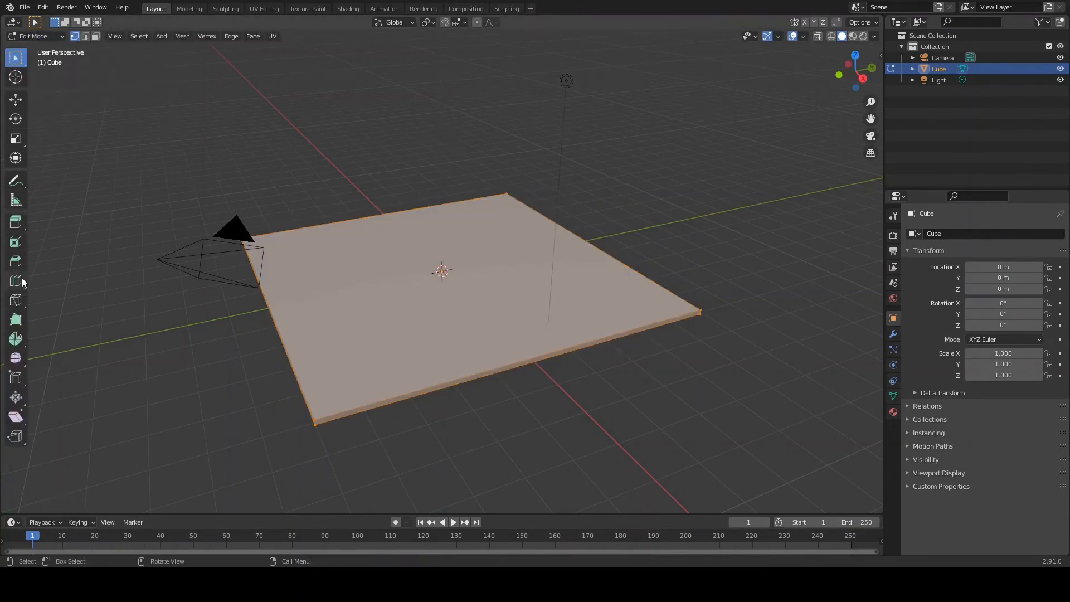
click(16, 281)
drag(527, 334, 710, 287)
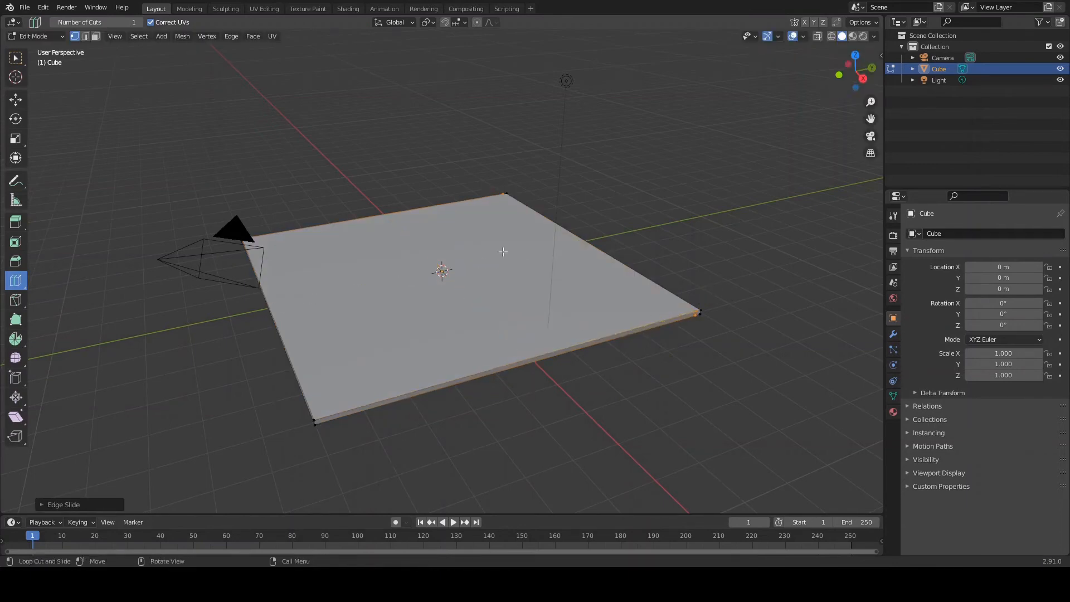
drag(601, 244, 512, 165)
click(513, 166)
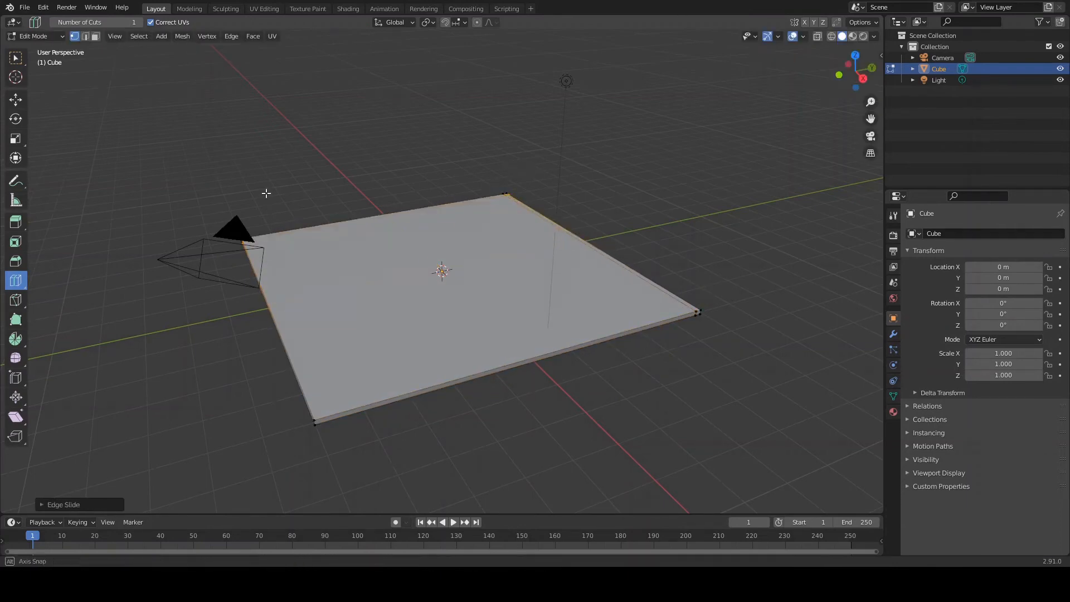
middle_drag(265, 194, 410, 231)
key(g)
key(g)
click(336, 330)
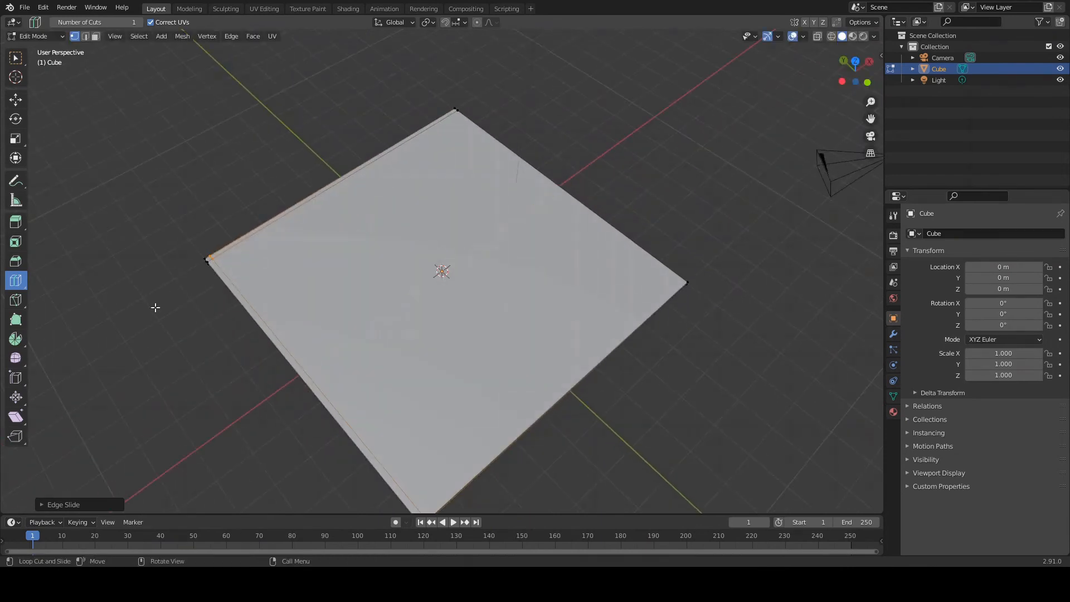
Select the narrow strip faces along the slab's two adjacent edges and extrude them up along Z into walls
click(15, 58)
key(3)
scroll(225, 295, up, 3)
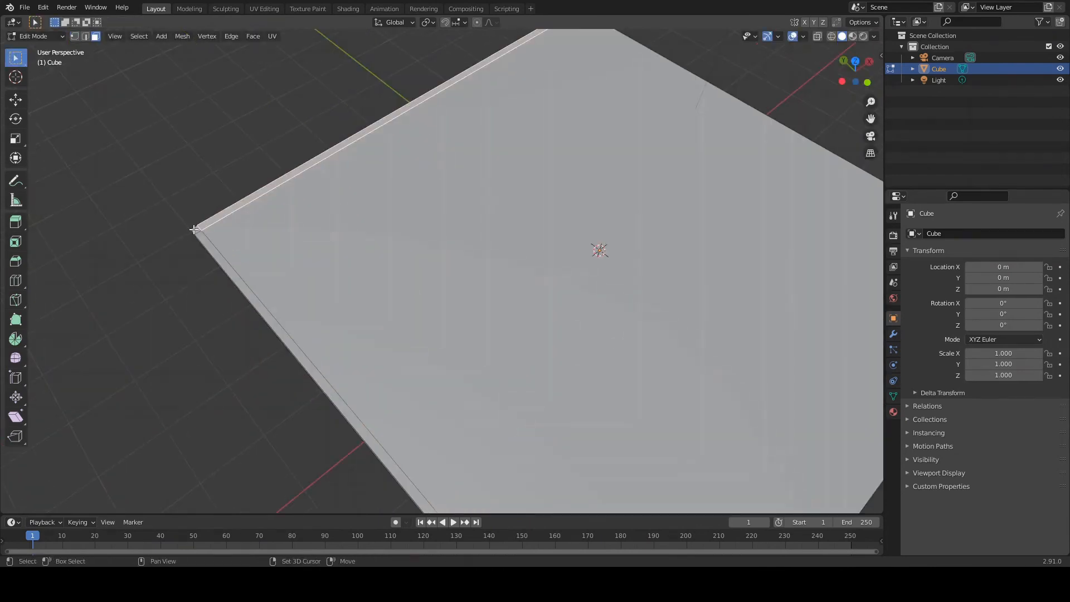
click(240, 205)
shift+click(267, 307)
middle_drag(393, 334, 338, 294)
scroll(339, 294, down, 4)
right_click(431, 268)
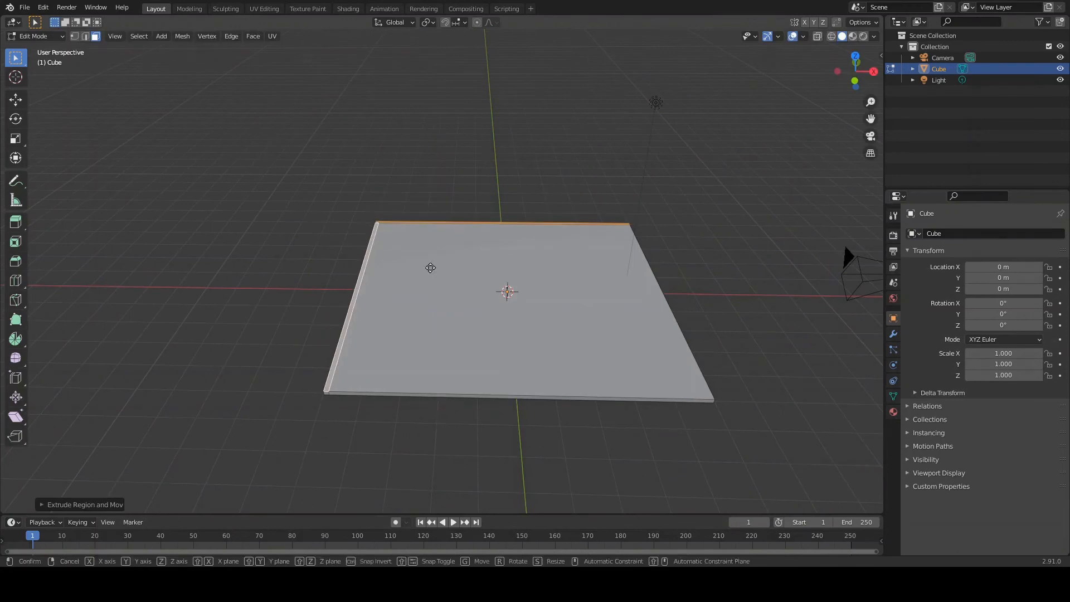
key(g)
key(z)
click(403, 108)
middle_drag(527, 212, 487, 239)
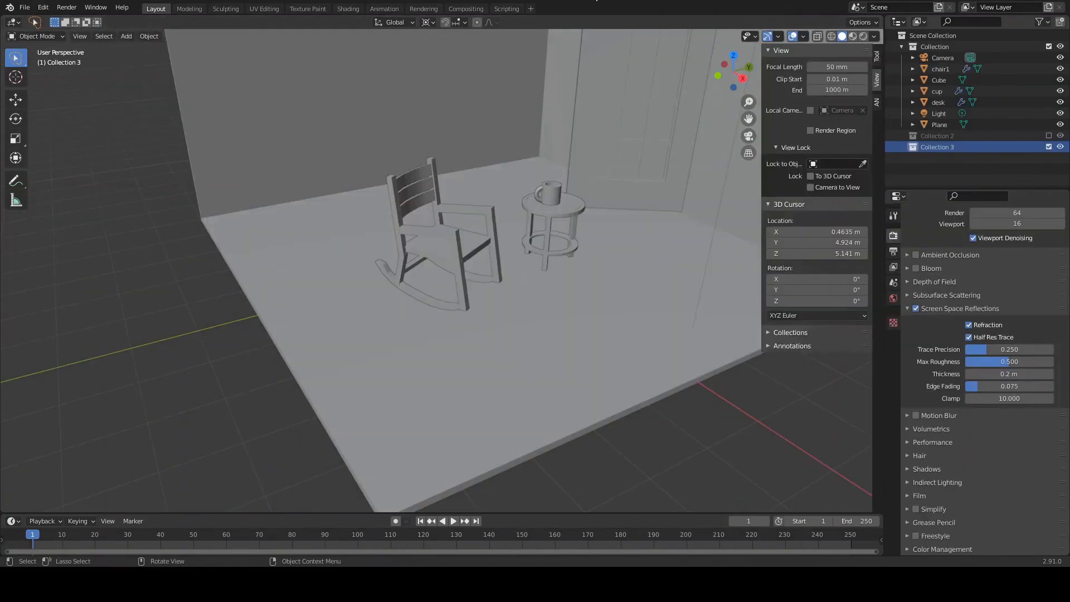
Append the tiled plane to Collection 3 of the furnished room scene and hide the viewport sidebar
click(11, 8)
mouse_move(24, 8)
click(55, 130)
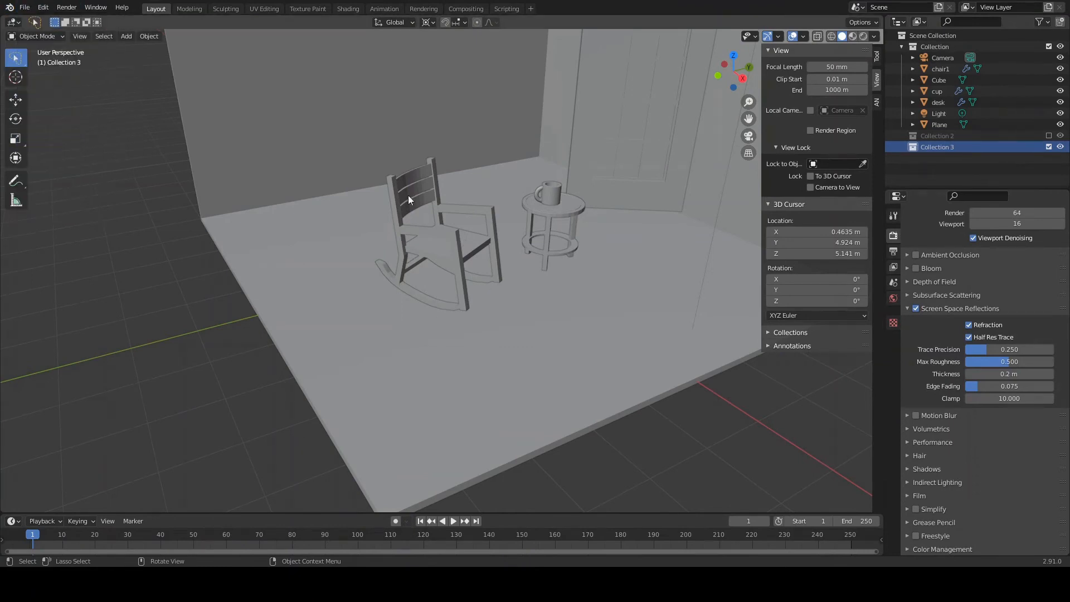
key(g)
click(470, 263)
key(n)
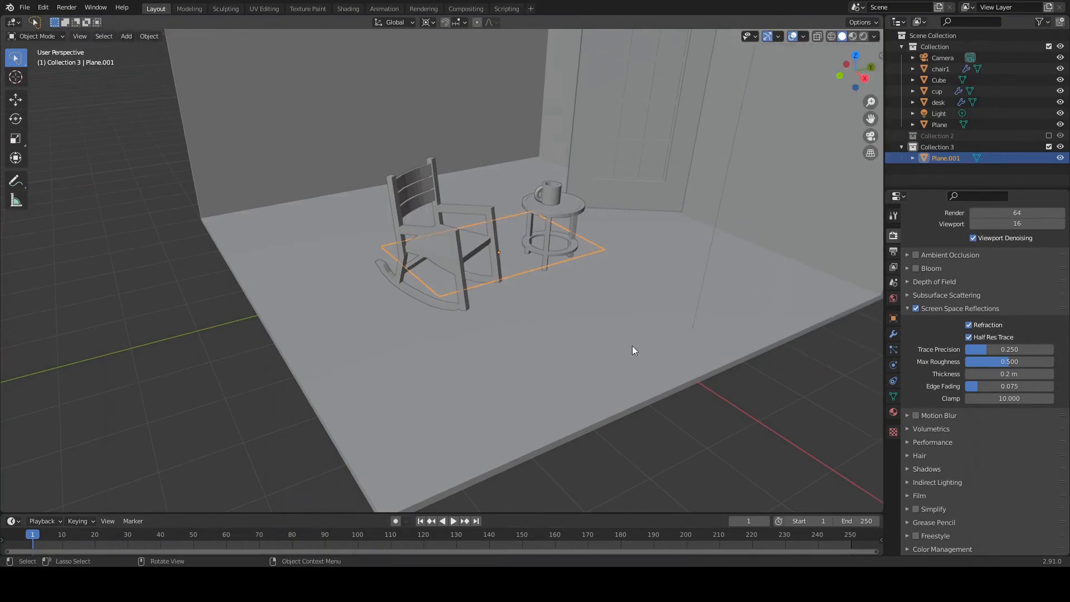
In right-side wireframe view, raise the tiled plane along Z to just above the floor's top surface
click(846, 63)
click(833, 36)
scroll(418, 259, up, 5)
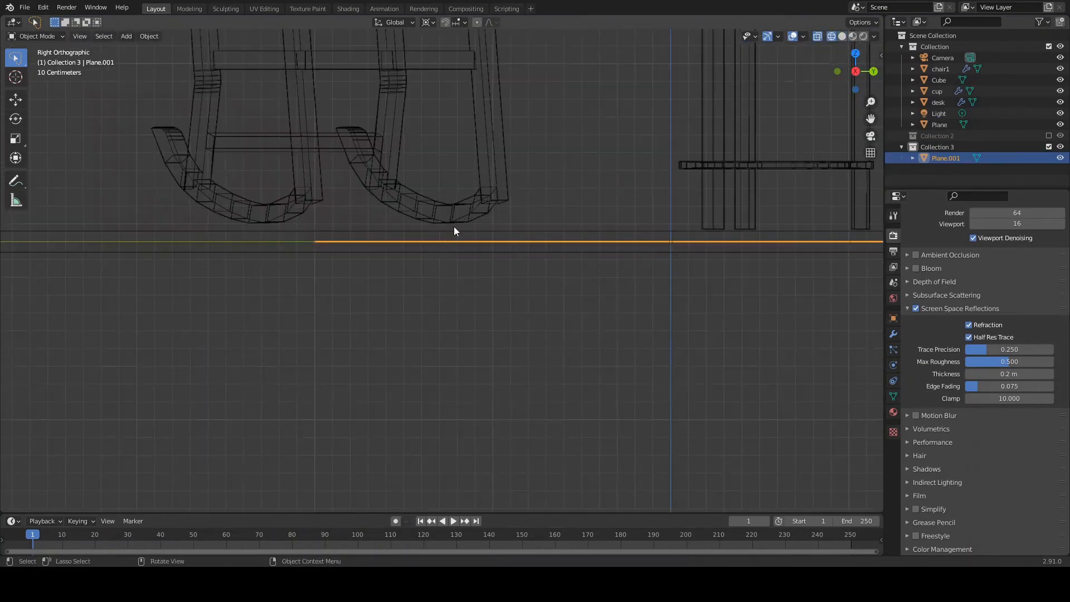
key(g)
key(z)
click(454, 210)
scroll(443, 215, down, 5)
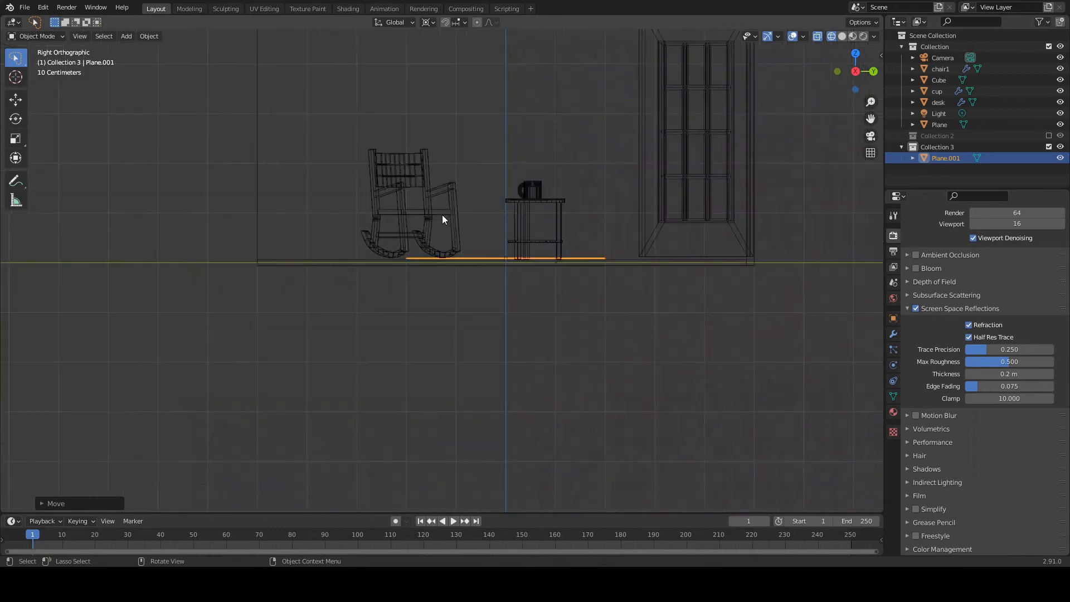
Move the tiled plane about -3 m along Y to the outer edge of the floor
scroll(450, 206, down, 1)
scroll(461, 201, up, 2)
key(g)
key(y)
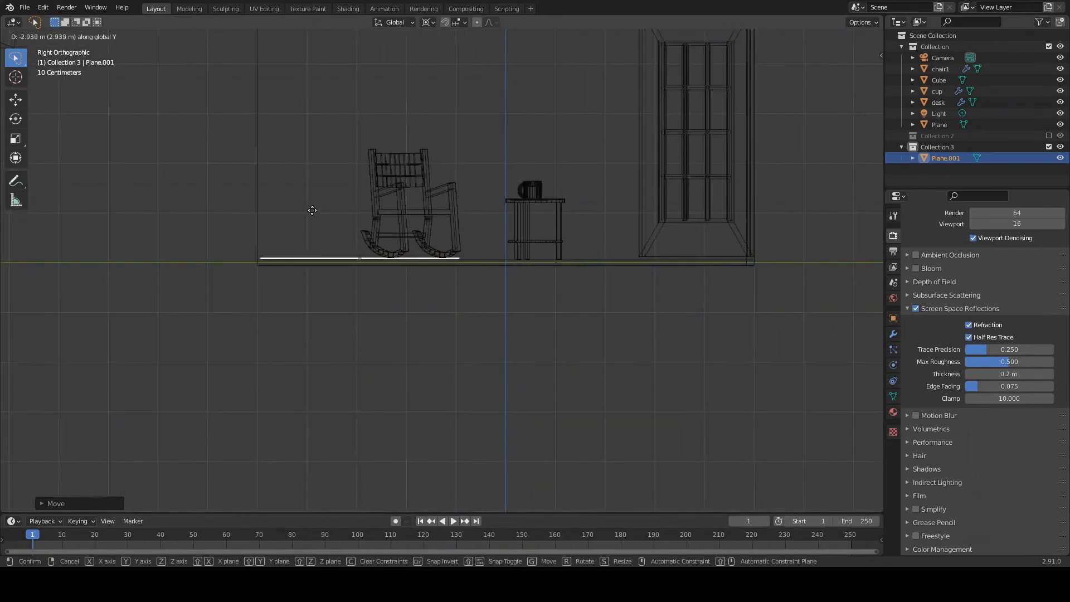
click(309, 212)
From a view along the Y axis, move the tiled plane along X to the front edge of the floor
click(872, 71)
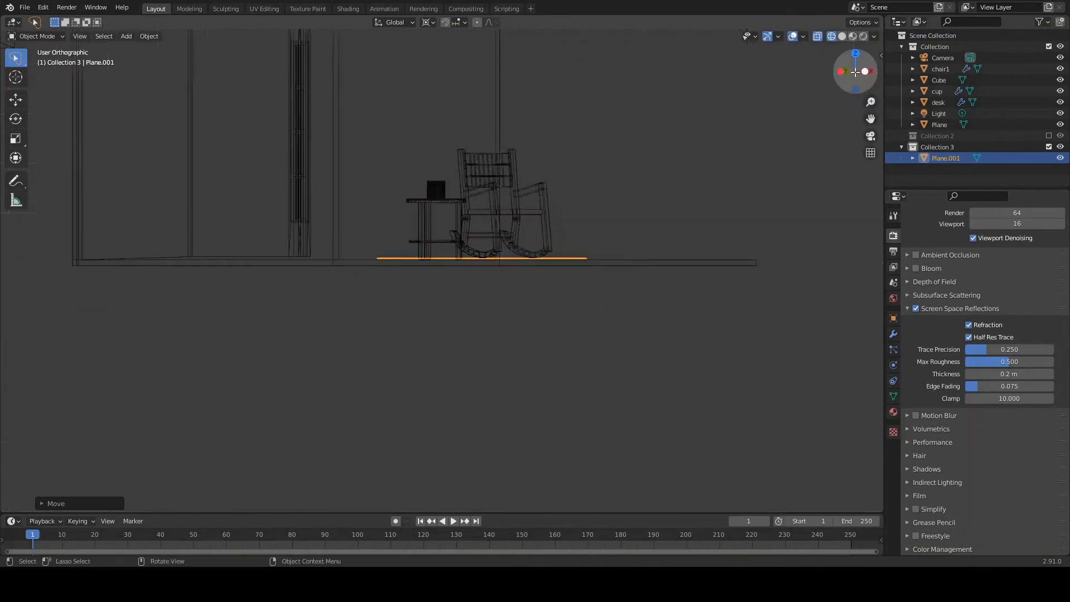
scroll(501, 245, down, 2)
key(g)
key(x)
click(363, 261)
Examine the tiled plane's placement in solid shading and its tile colours in material preview
click(843, 37)
middle_drag(340, 220, 469, 279)
scroll(425, 363, up, 4)
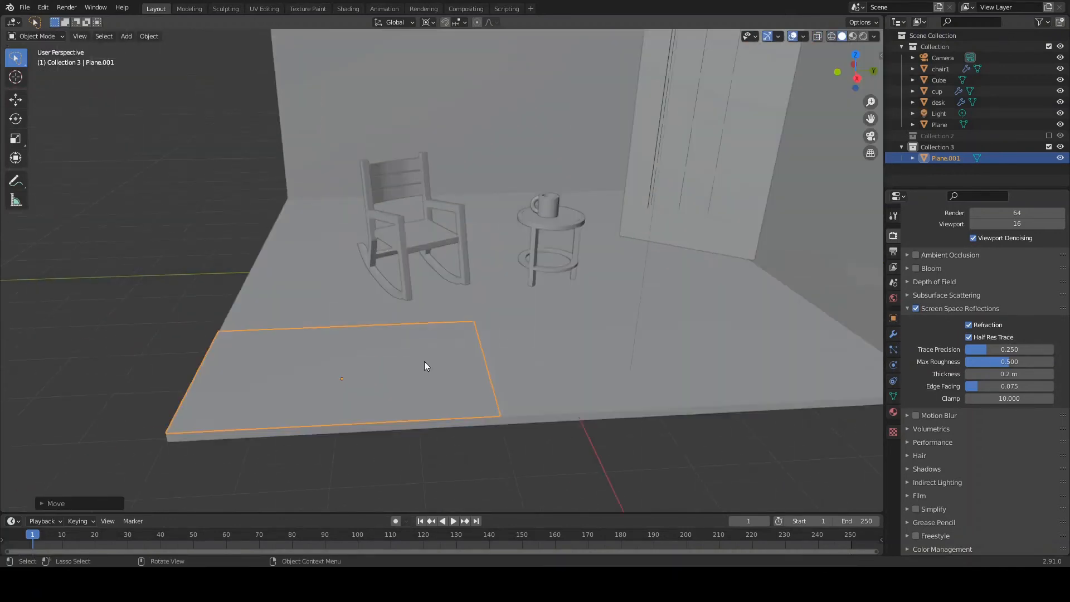
shift+middle_drag(425, 363, 615, 226)
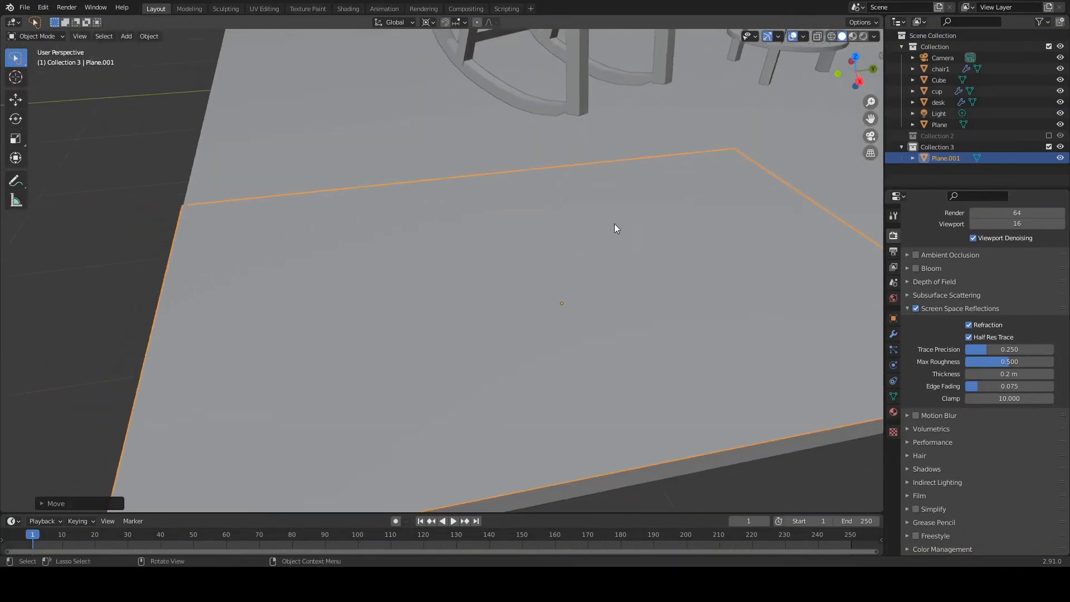
click(853, 36)
scroll(286, 273, down, 2)
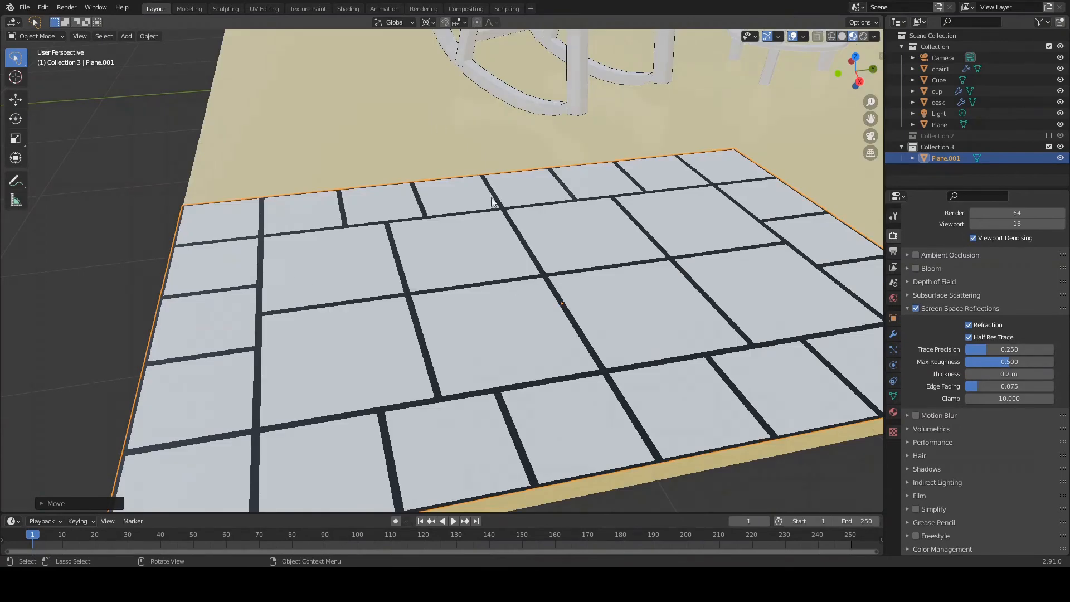
scroll(493, 262, down, 4)
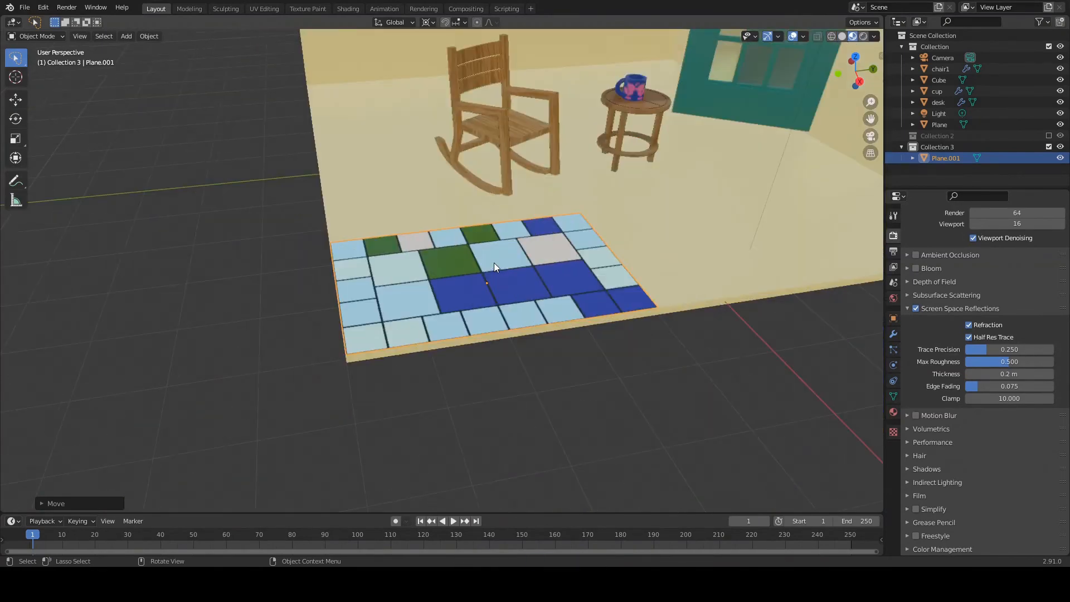
scroll(494, 263, up, 5)
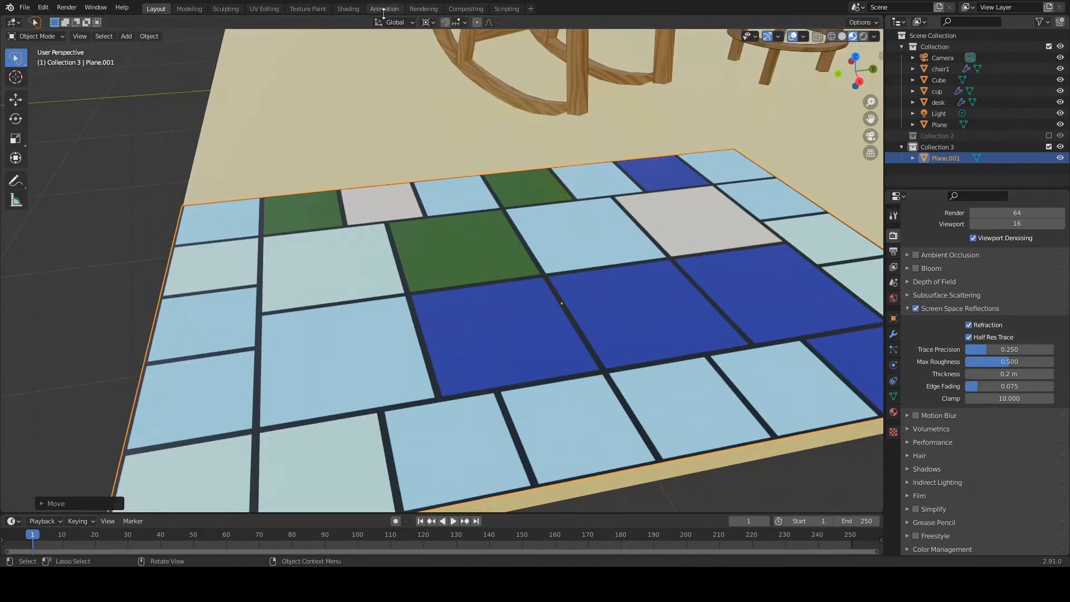
Switch to the Shading workspace and show the nodes of the tiled plane's Material.009
click(424, 9)
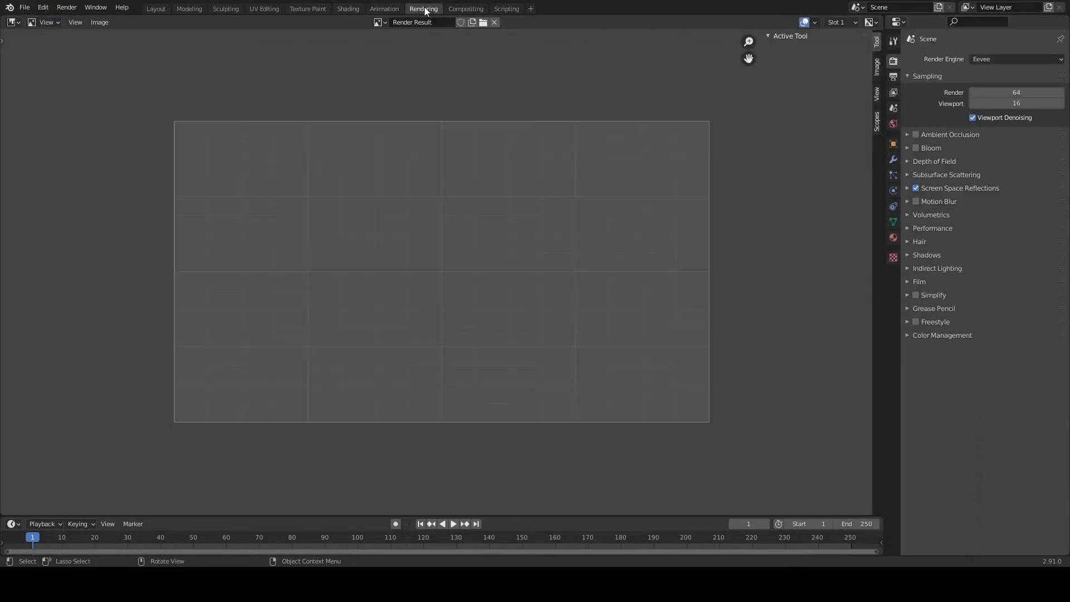
click(350, 9)
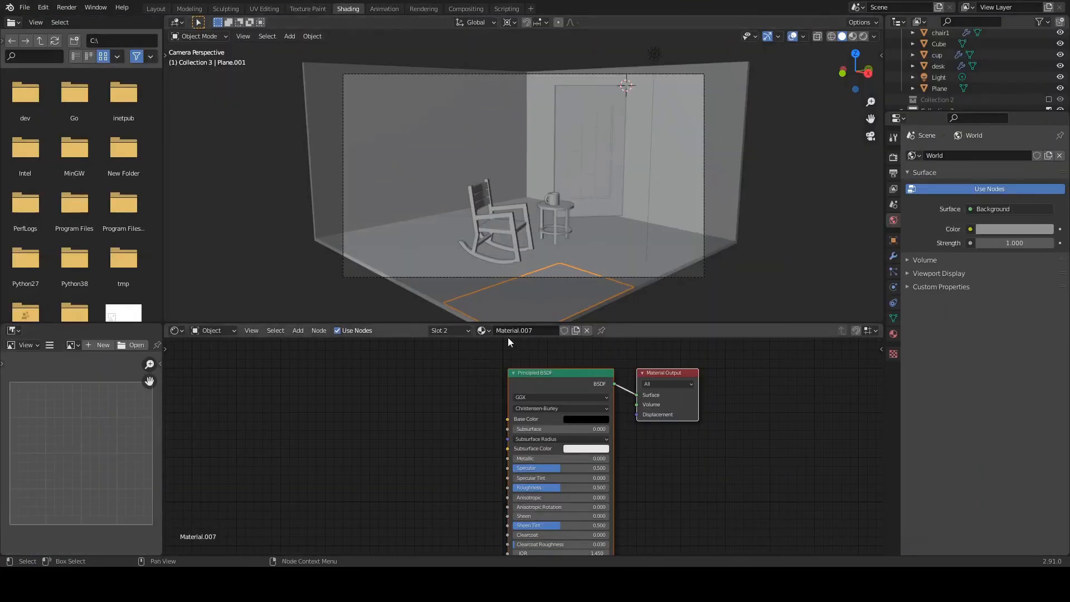
scroll(519, 342, up, 1)
scroll(600, 317, up, 2)
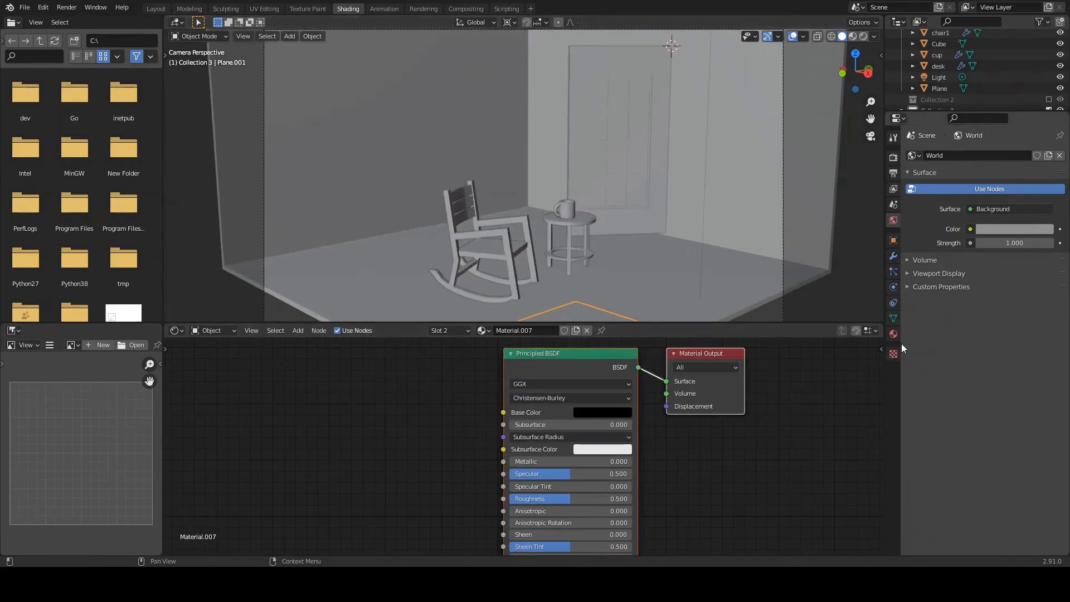
click(893, 333)
click(958, 160)
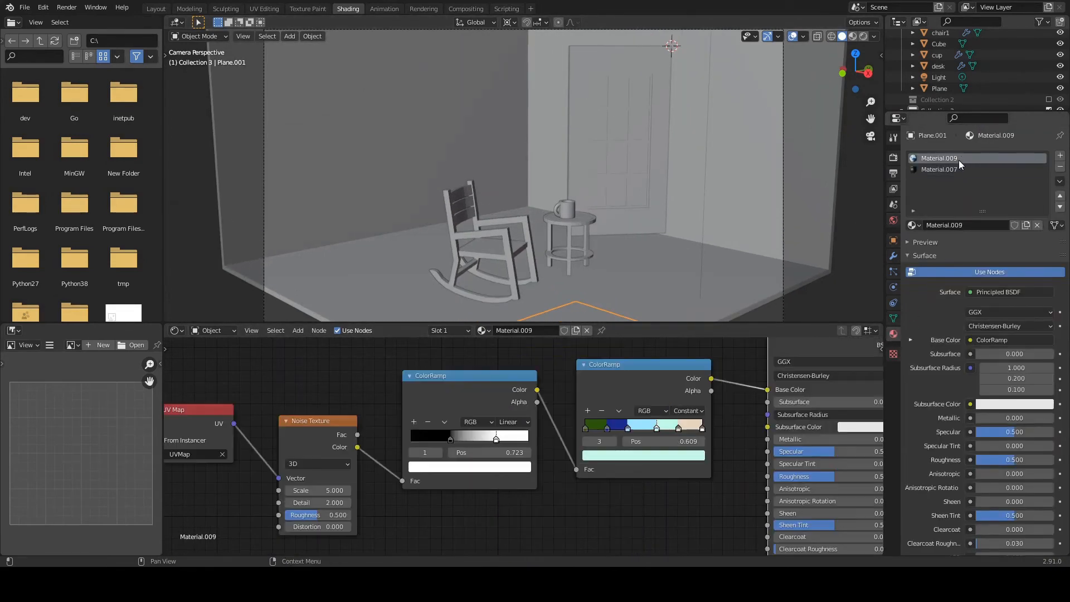
Frame the tiled plane in the Shading workspace viewport and examine its tile colours in material preview
scroll(619, 279, up, 2)
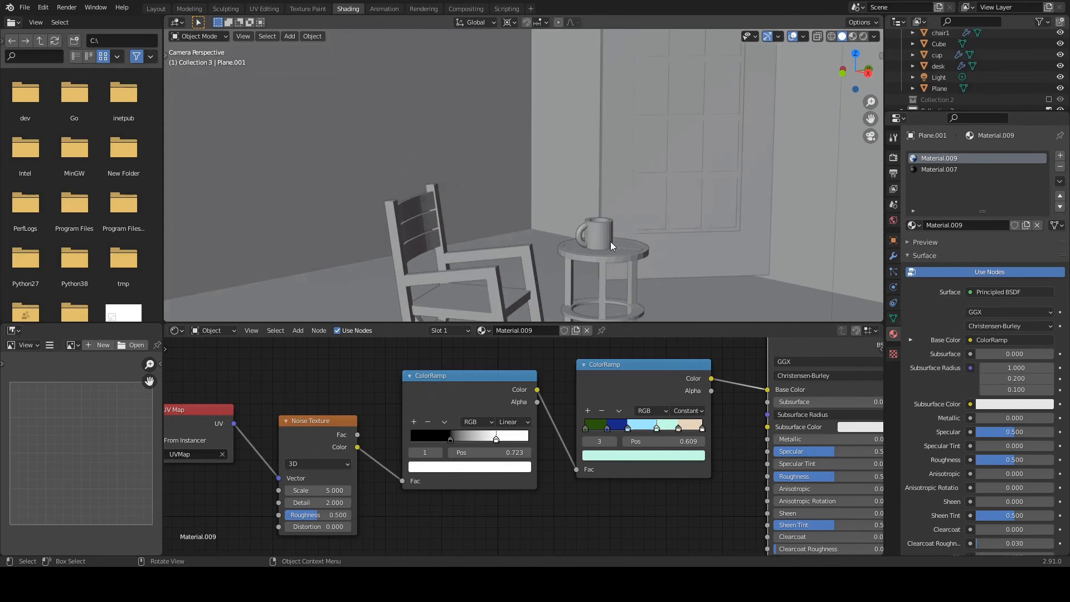
shift+drag(620, 252, 620, 239)
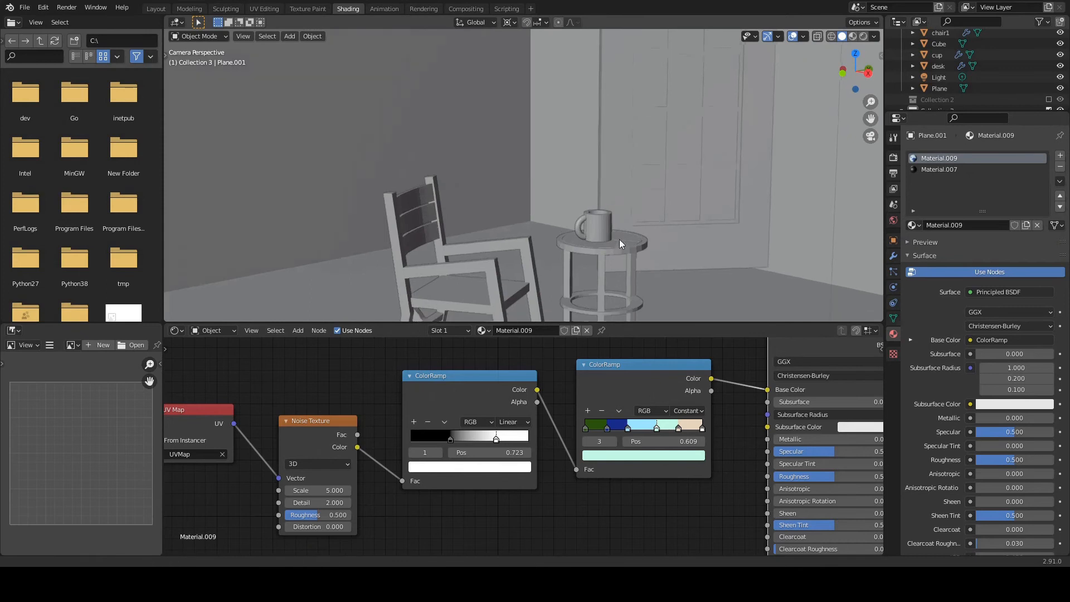
shift+middle_drag(620, 240, 621, 99)
shift+middle_drag(547, 198, 558, 152)
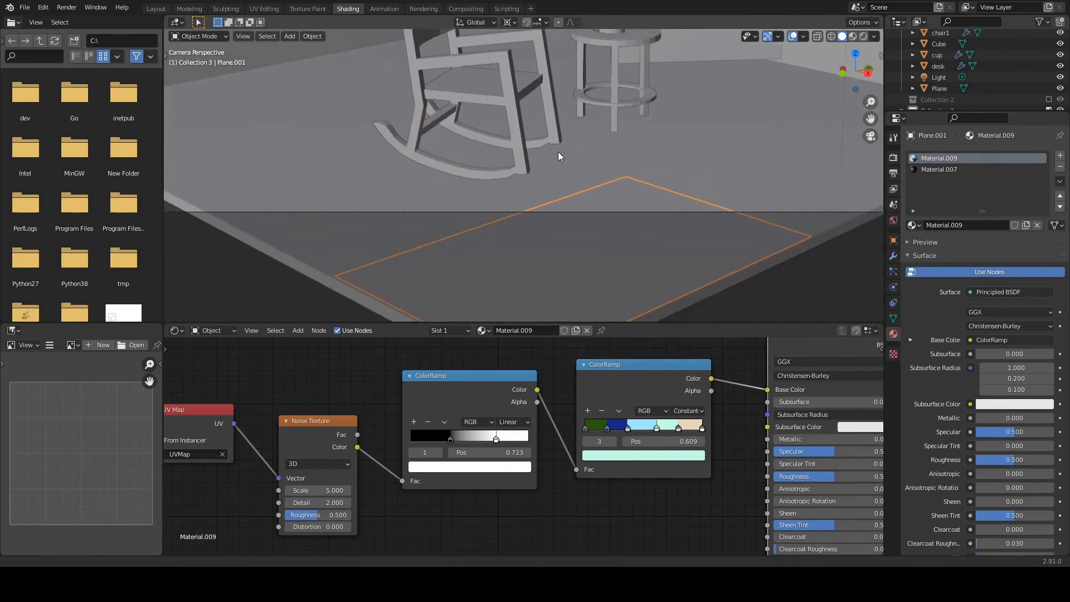
middle_drag(767, 168, 745, 181)
shift+middle_drag(628, 263, 625, 187)
scroll(606, 237, up, 5)
mouse_move(606, 240)
middle_down()
mouse_move(605, 151)
mouse_move(613, 166)
mouse_move(678, 141)
middle_up()
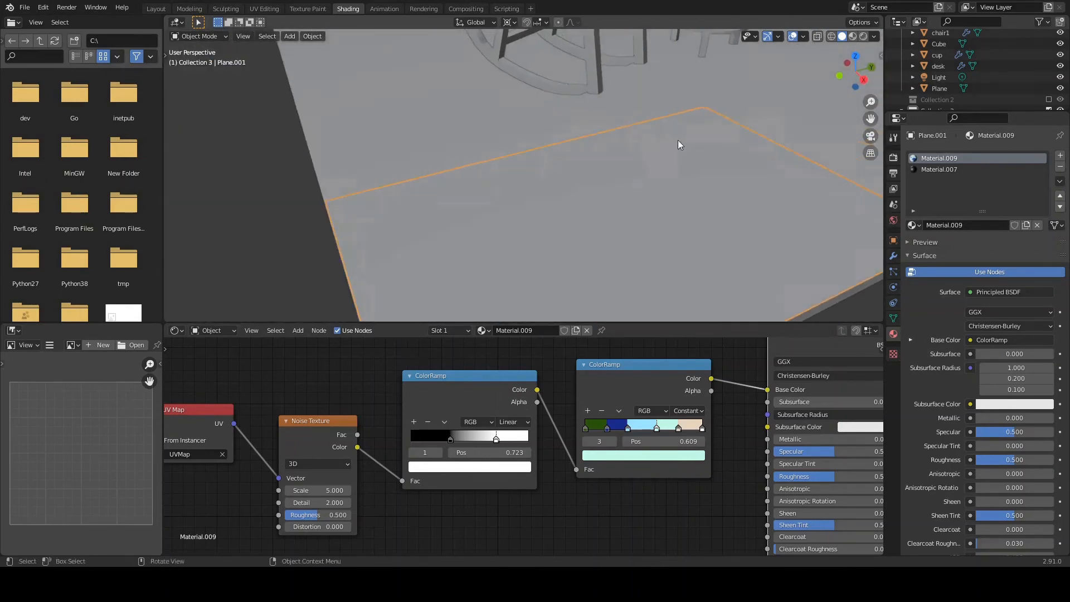
middle_drag(666, 179, 684, 188)
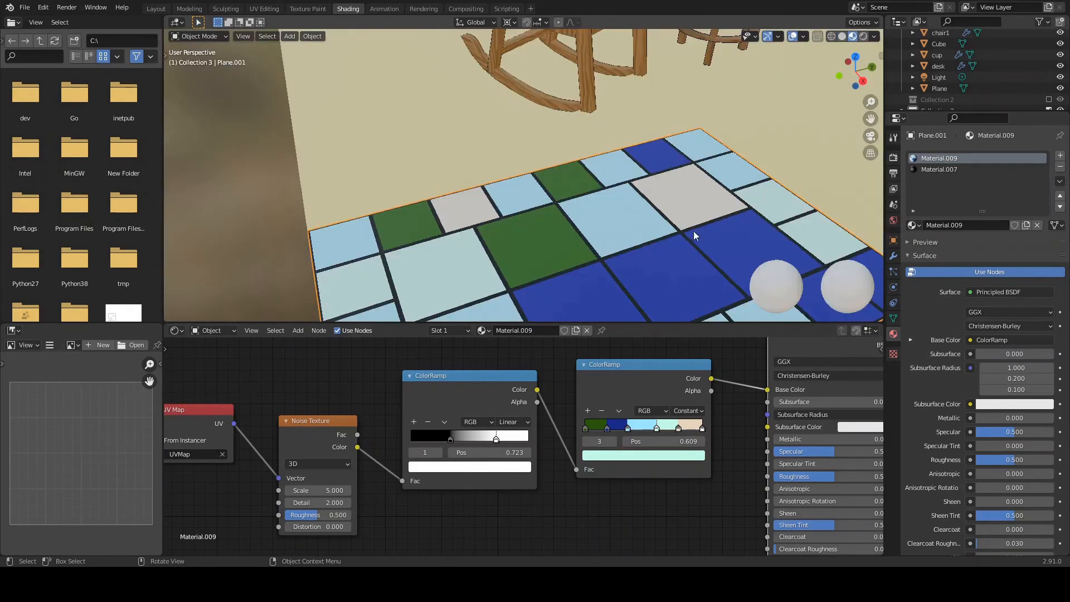
middle_drag(693, 231, 604, 205)
scroll(605, 206, down, 4)
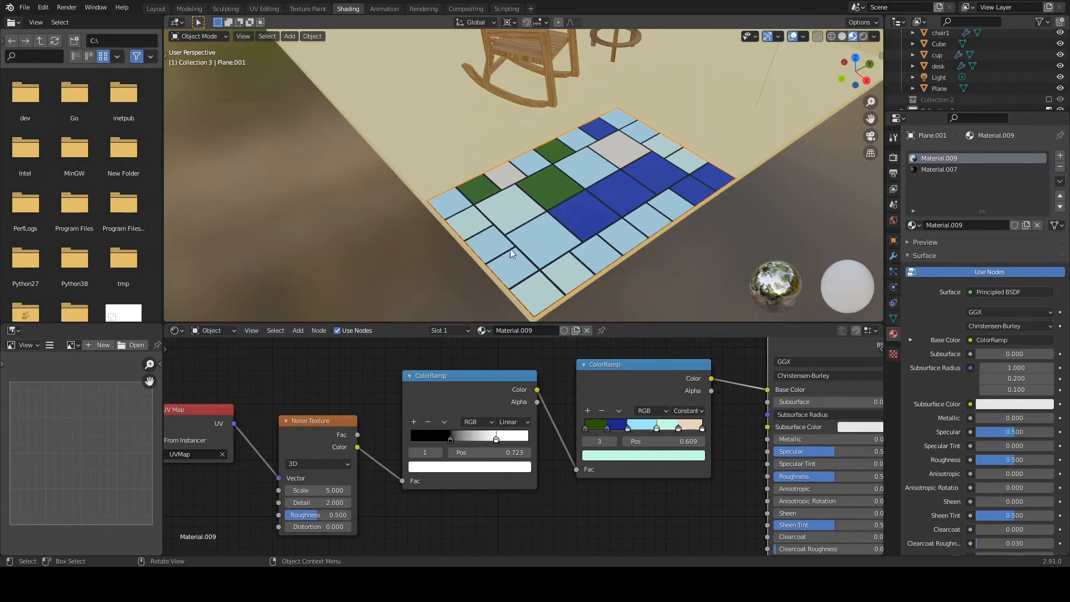
Add an Object Info node below the UV Map node and move UV Map farther from the Noise Texture node
middle_drag(307, 396, 447, 373)
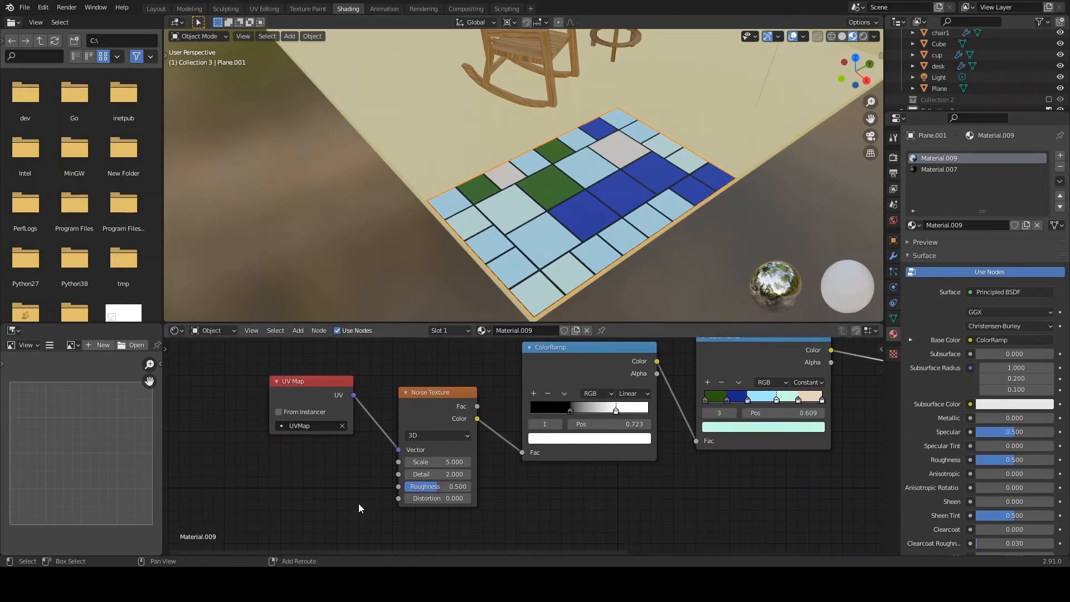
key(shift+a)
mouse_move(350, 451)
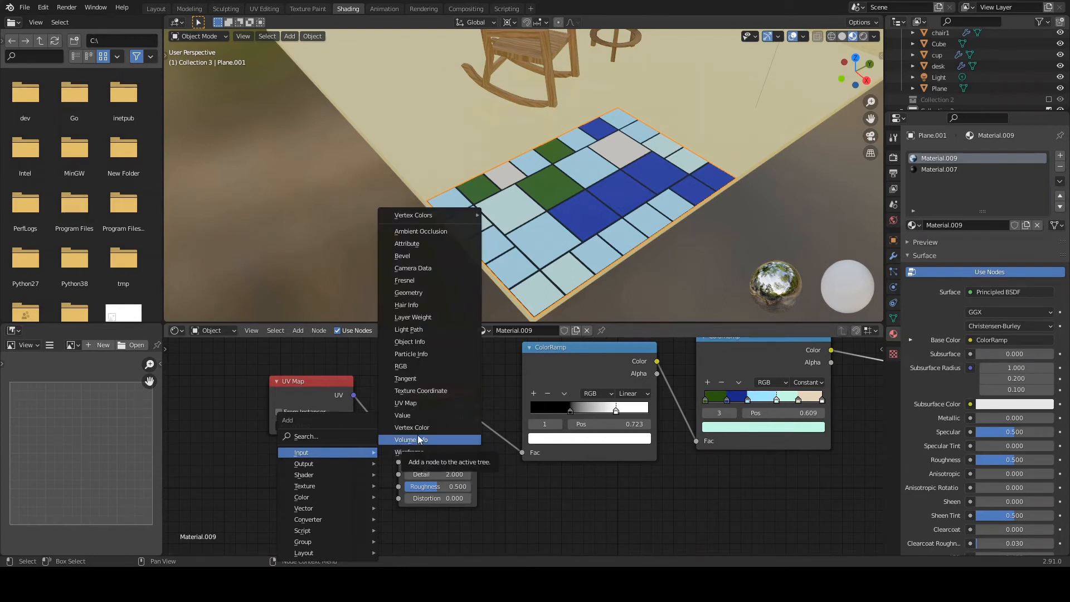
click(435, 342)
click(241, 462)
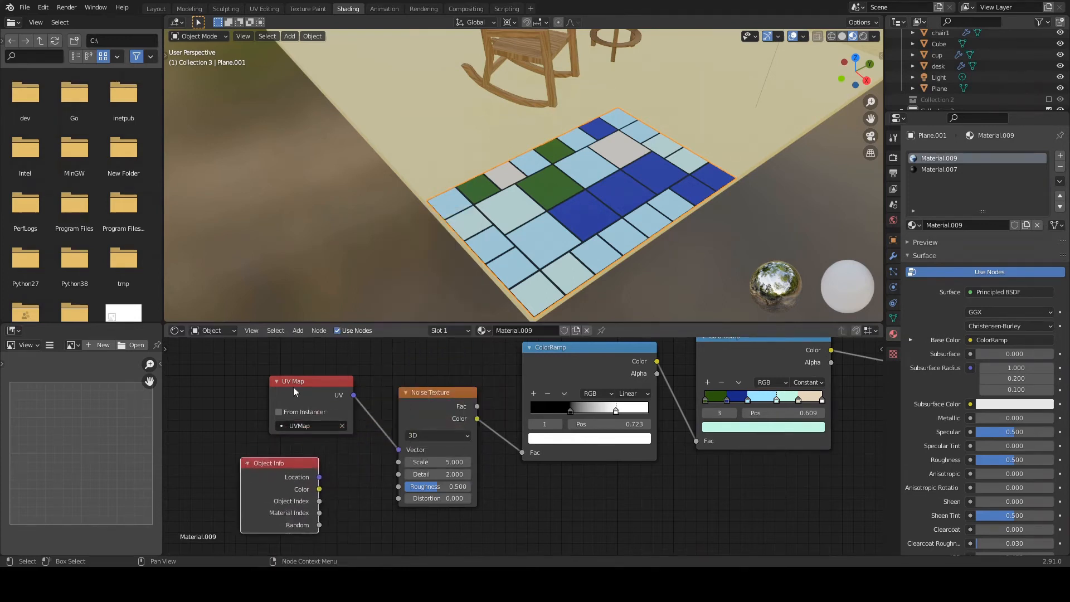
drag(300, 386, 265, 386)
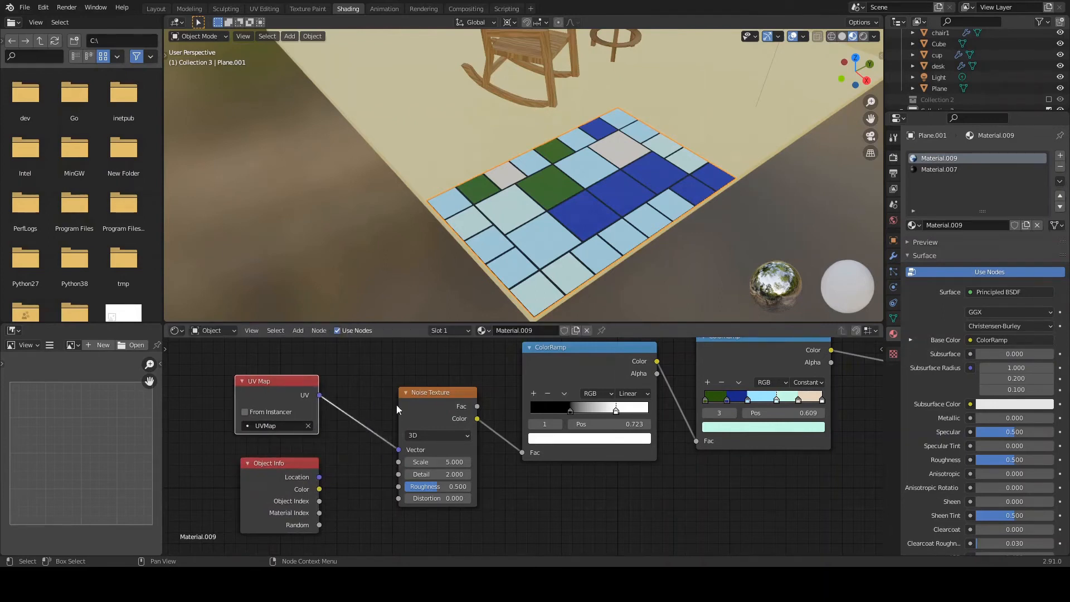
Insert a Vector Math node set to Add on the link between the UV Map and Noise Texture nodes
key(shift+a)
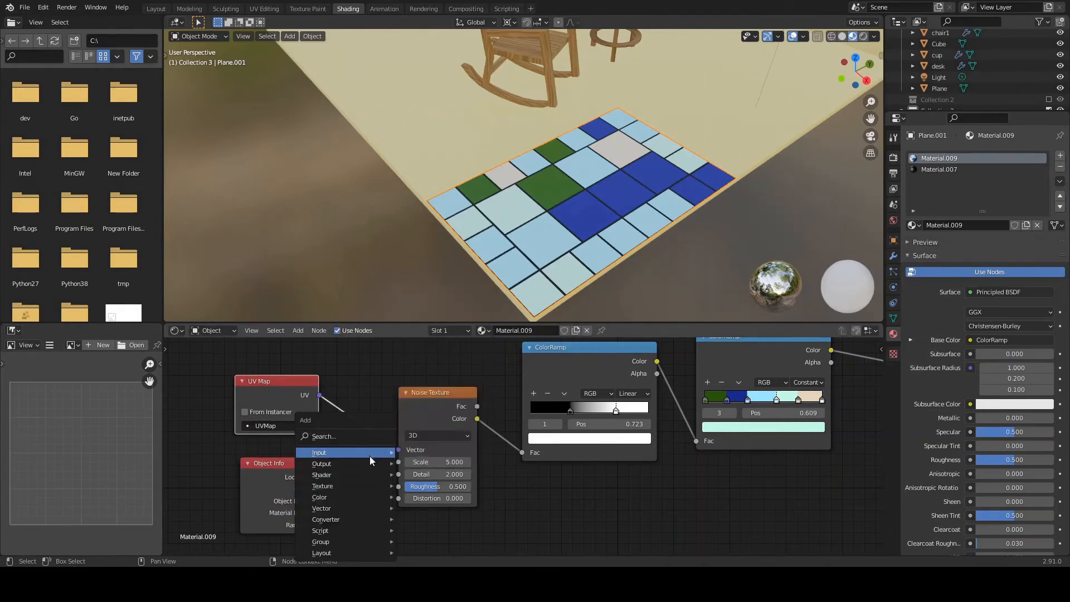
mouse_move(369, 453)
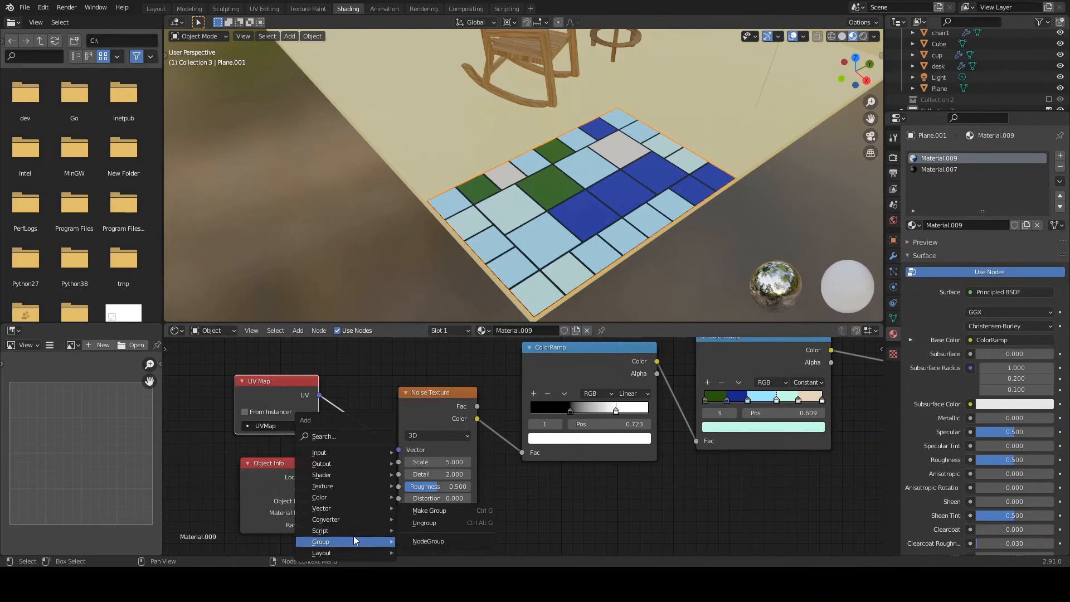
mouse_move(357, 519)
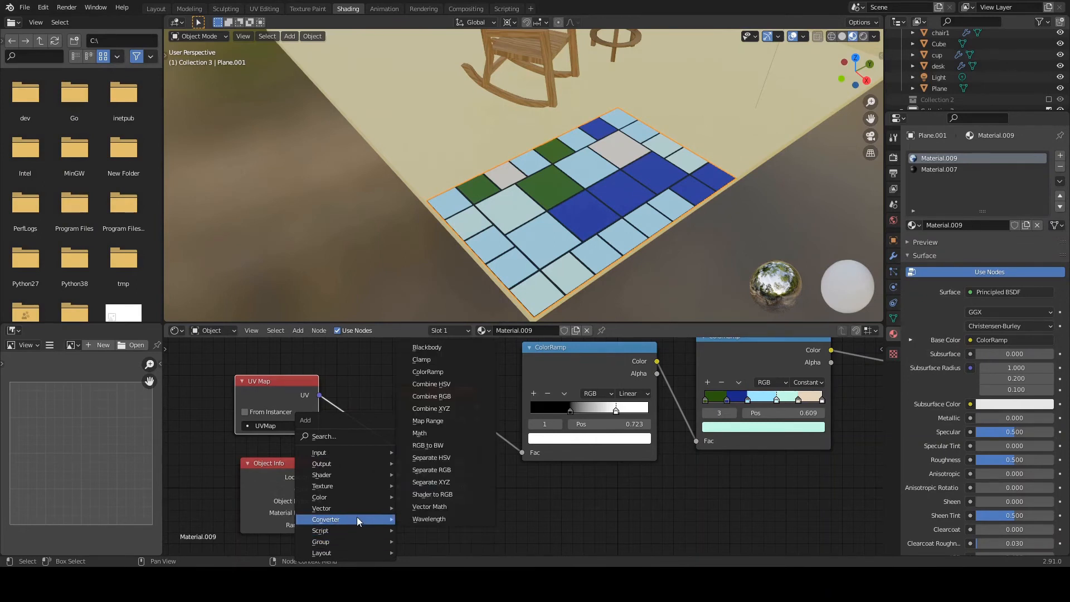
click(429, 506)
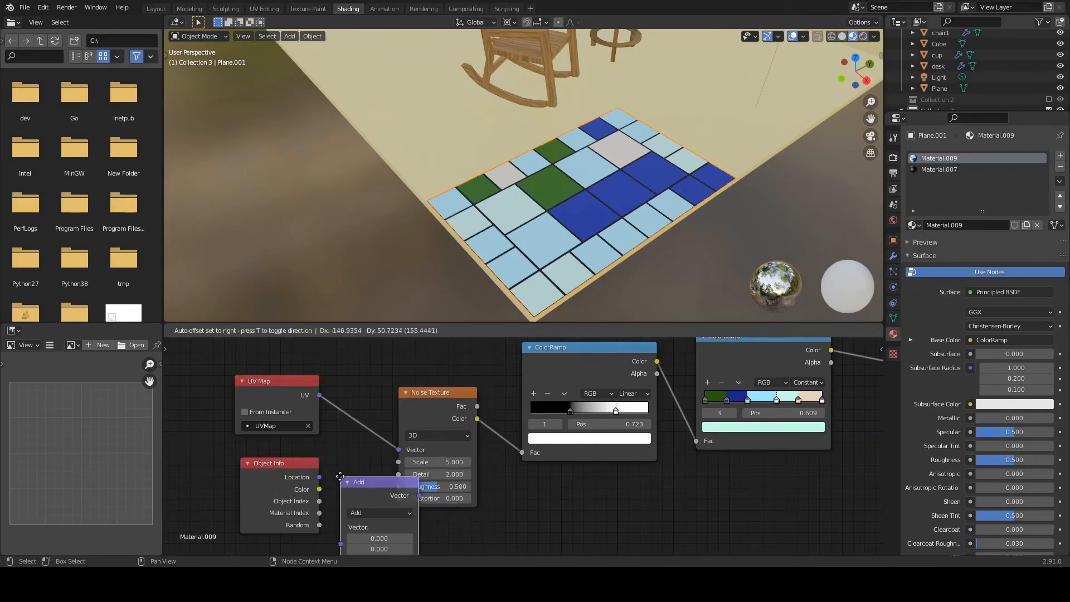
click(340, 480)
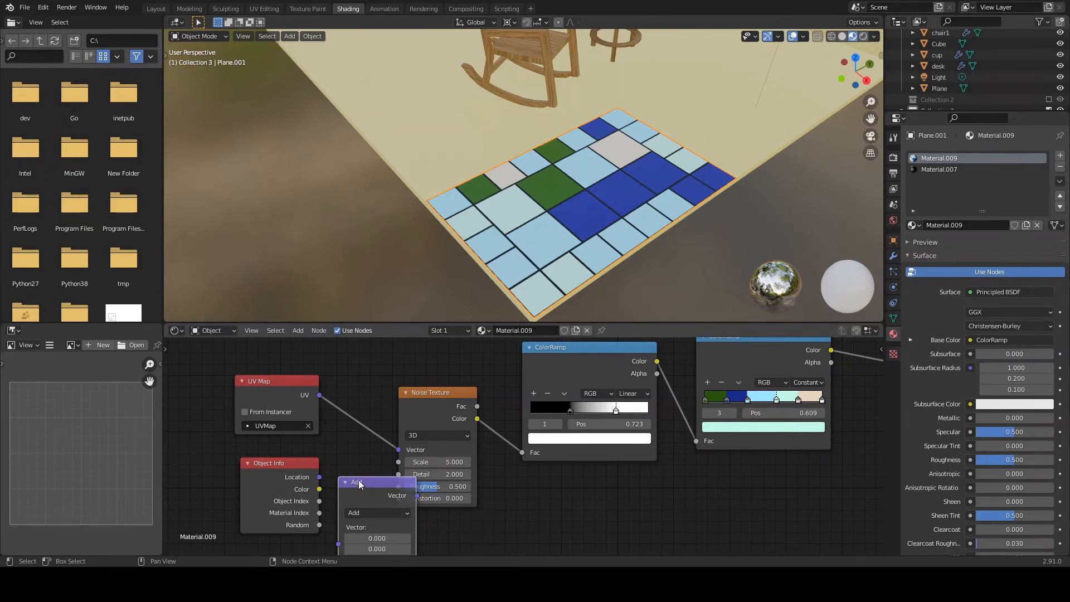
drag(360, 484, 377, 382)
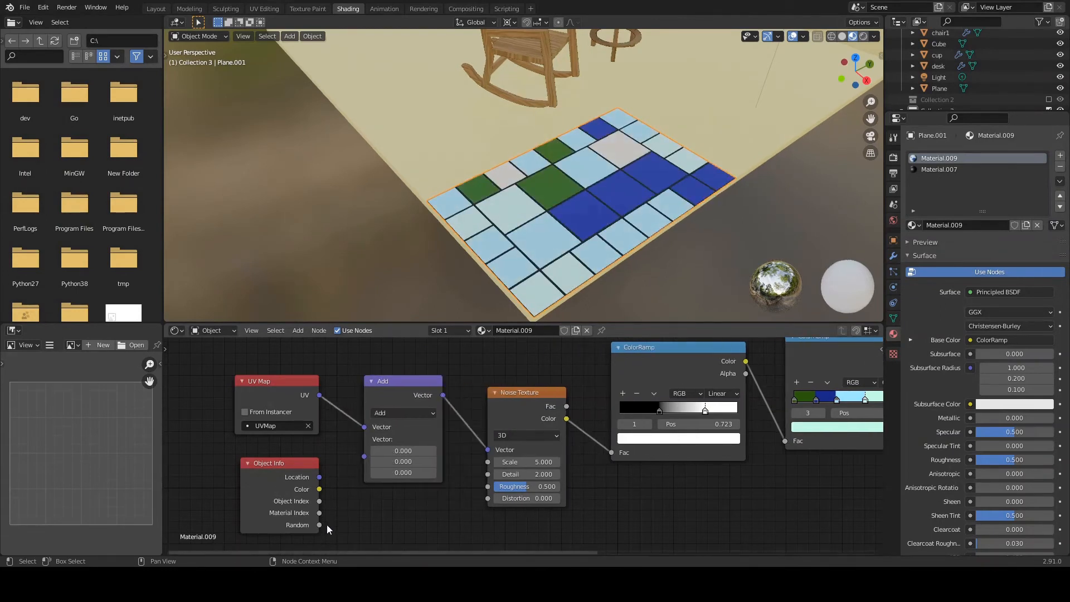
Connect the Object Info node's Random output to the Add node's second Vector input and lower the Add node slightly
drag(320, 525, 364, 439)
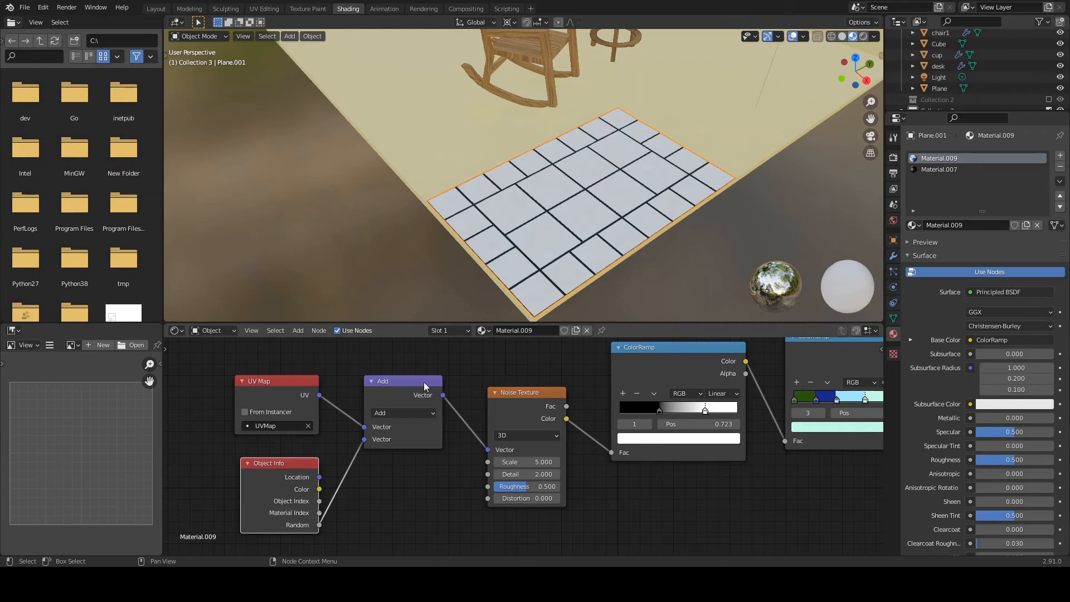
click(425, 396)
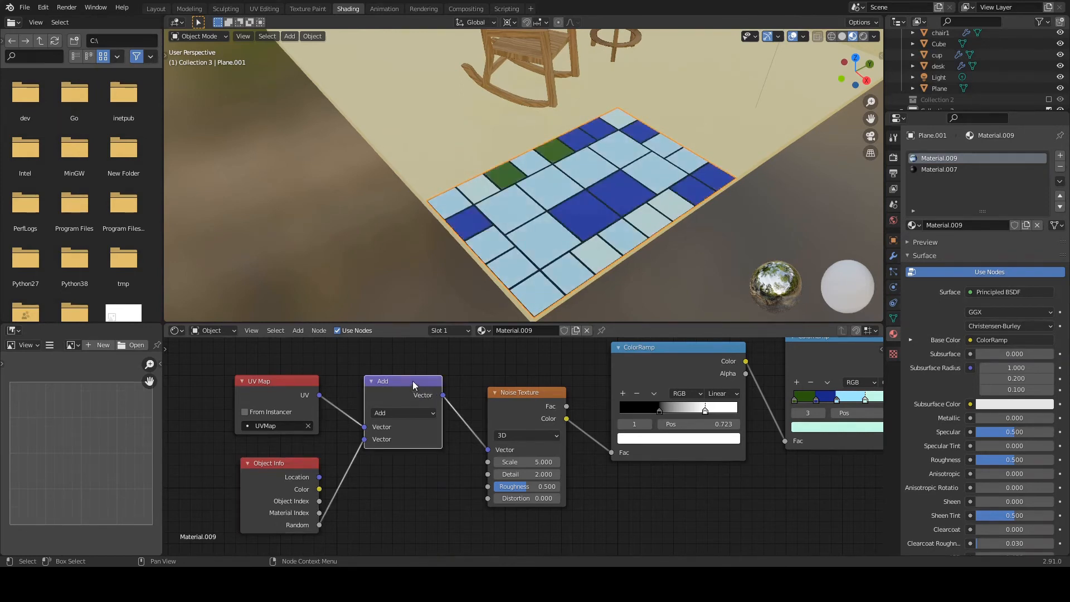
drag(413, 385, 422, 412)
scroll(648, 198, up, 3)
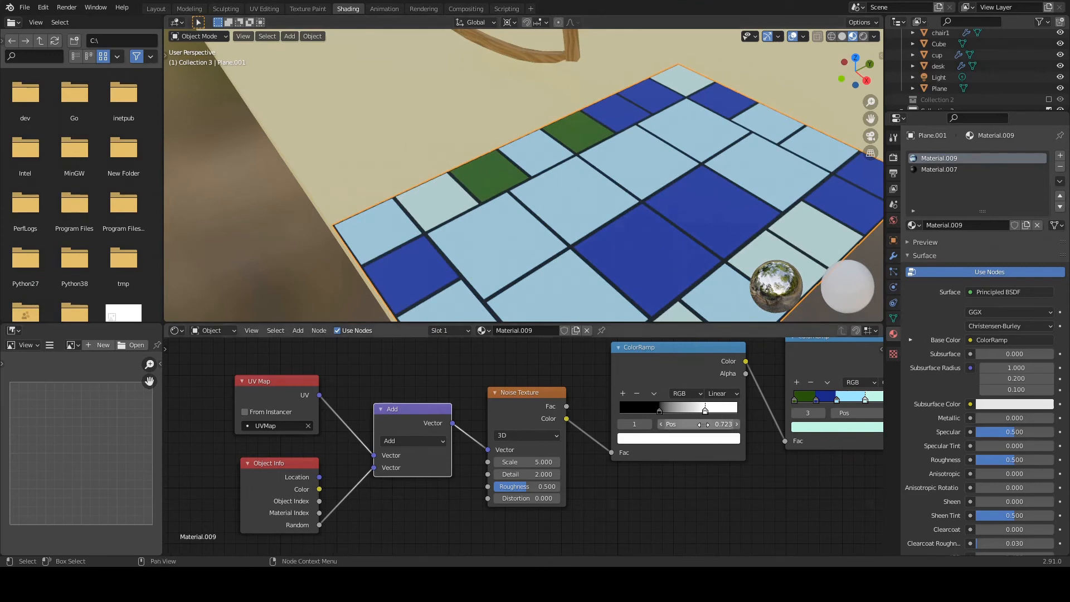
Move the constant ColorRamp's mint stop to 0.568 and its beige stop 4 to 0.759
middle_drag(778, 471, 699, 489)
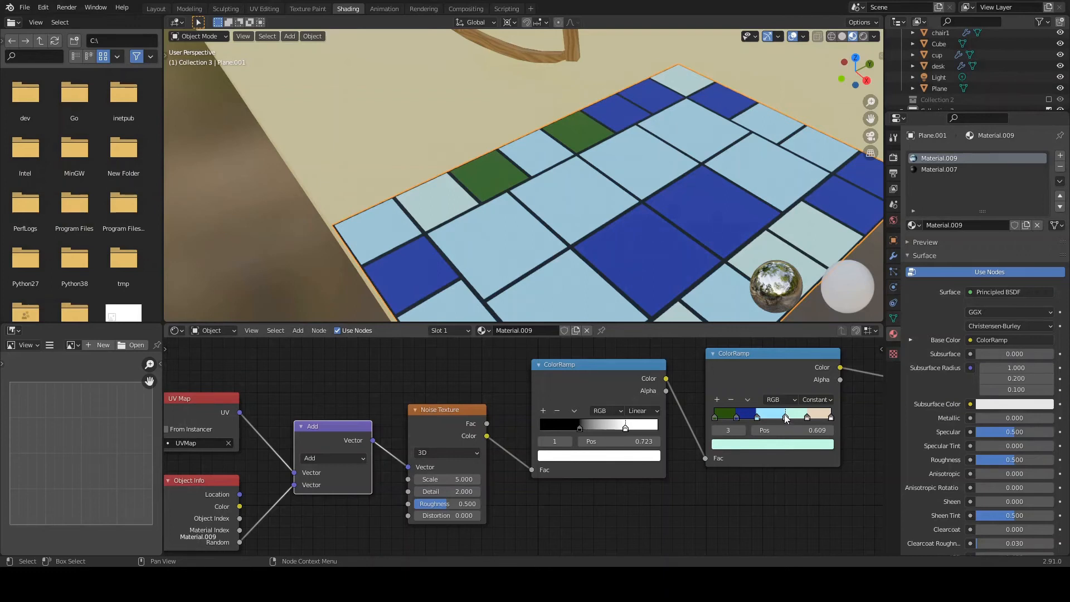
drag(784, 418, 781, 419)
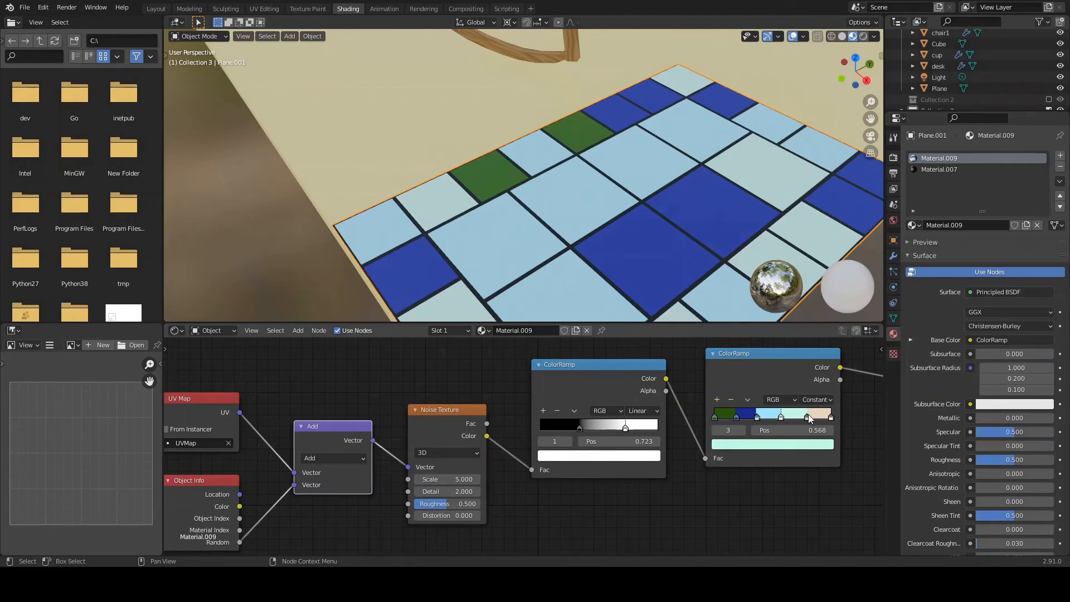
drag(808, 414, 803, 414)
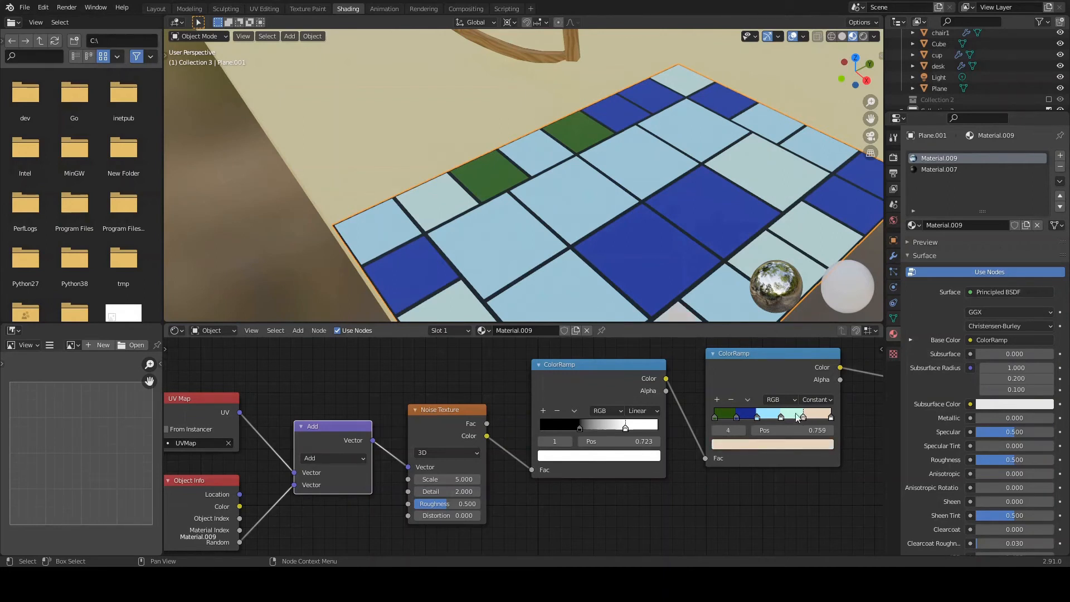
scroll(742, 174, down, 3)
scroll(735, 208, up, 2)
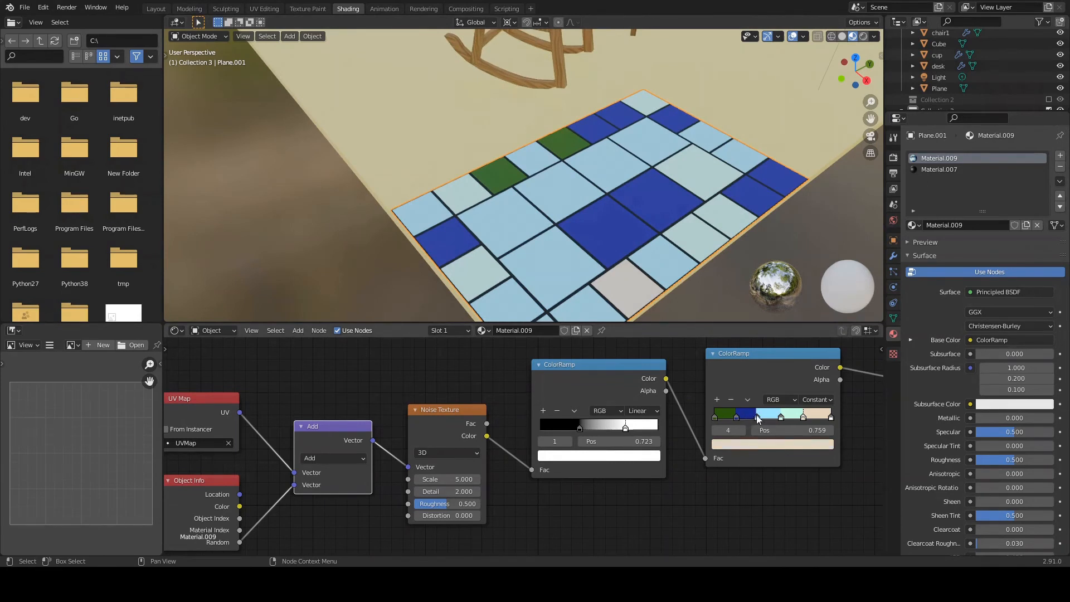
Adjust the light blue and mint stops of the constant ColorRamp, placing the light blue stop at 0.375
drag(759, 419, 752, 419)
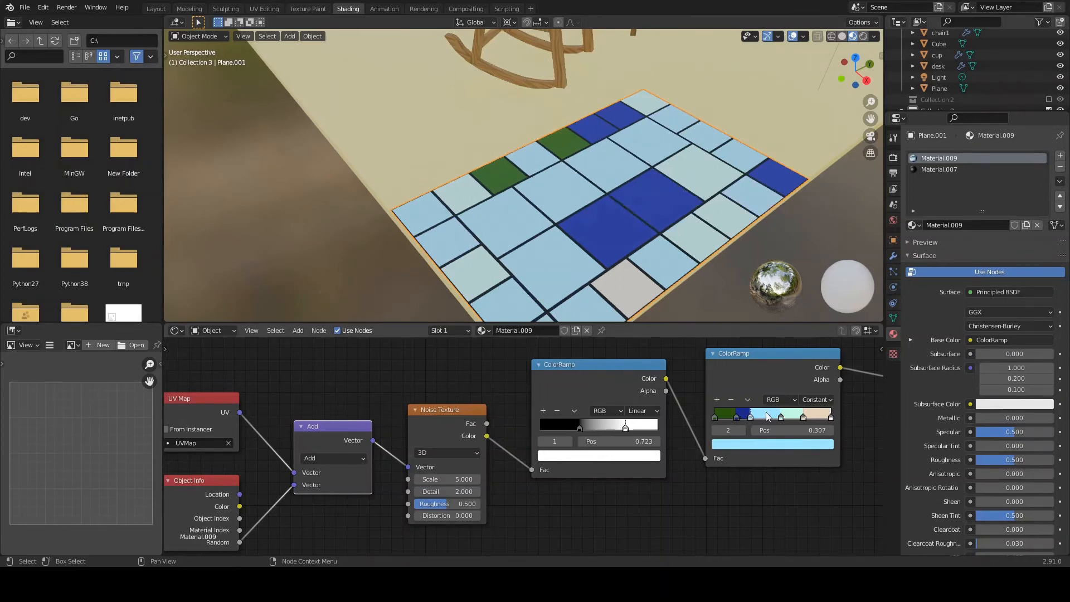
drag(782, 418, 772, 419)
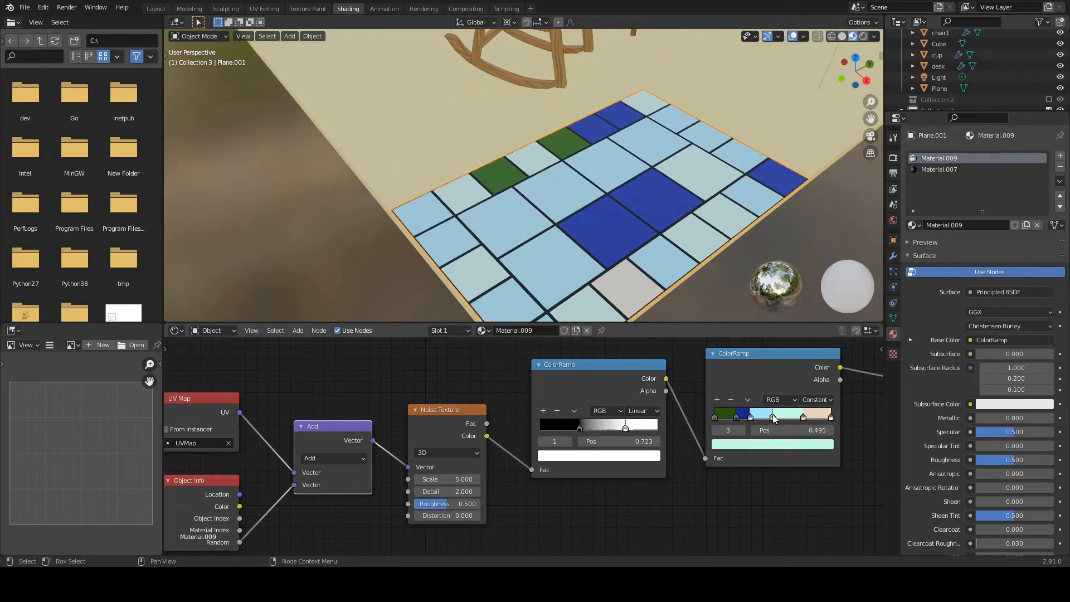
drag(775, 418, 762, 420)
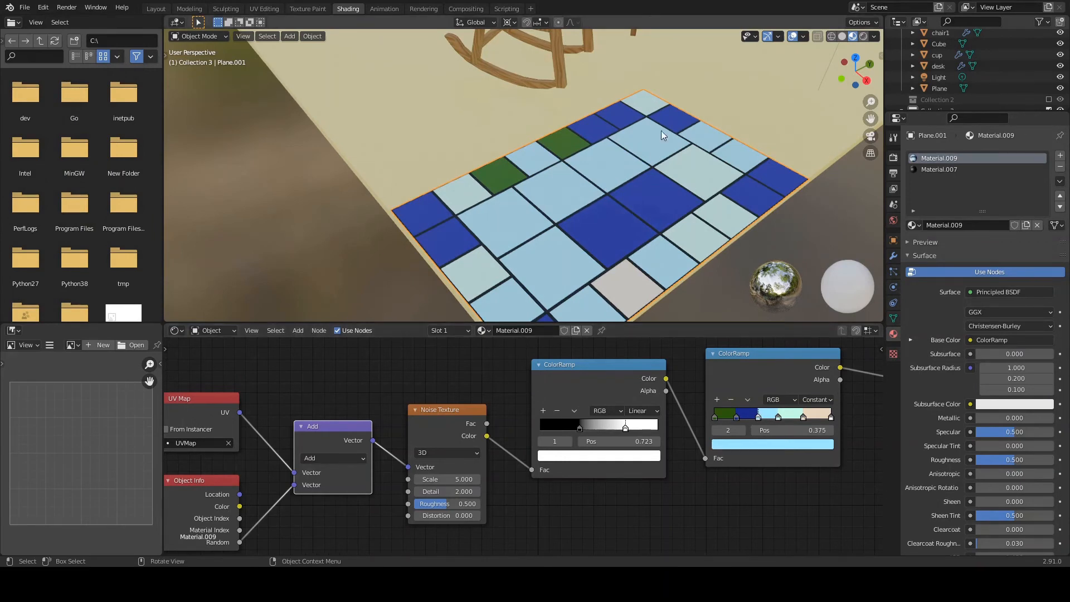
scroll(658, 133, down, 3)
scroll(600, 205, up, 5)
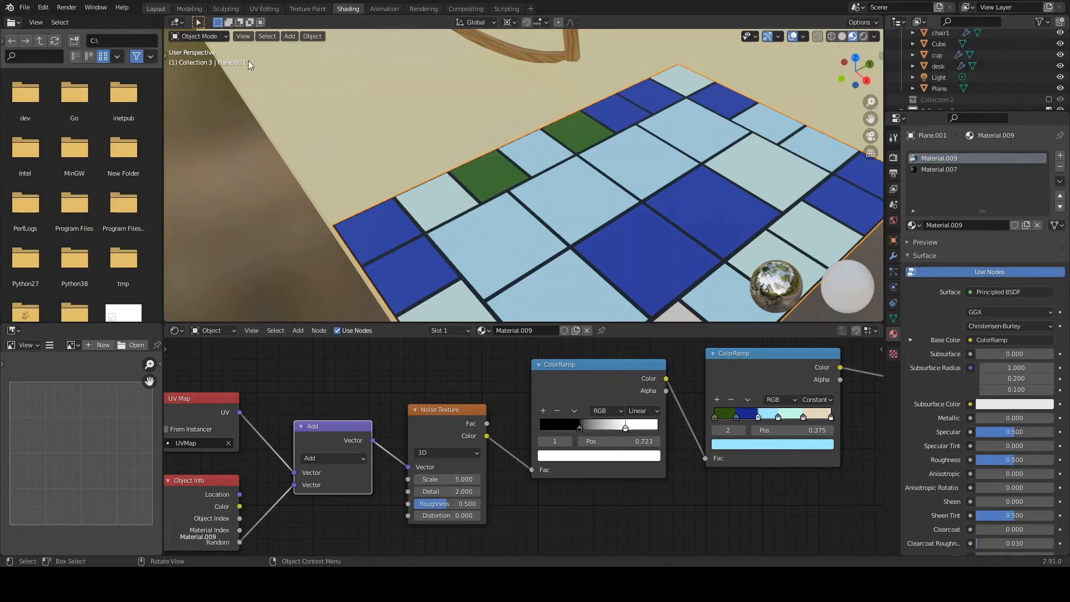
In the Layout workspace, enter Edit Mode on the tiled plane with solid shading and select all faces using Material.009
click(156, 9)
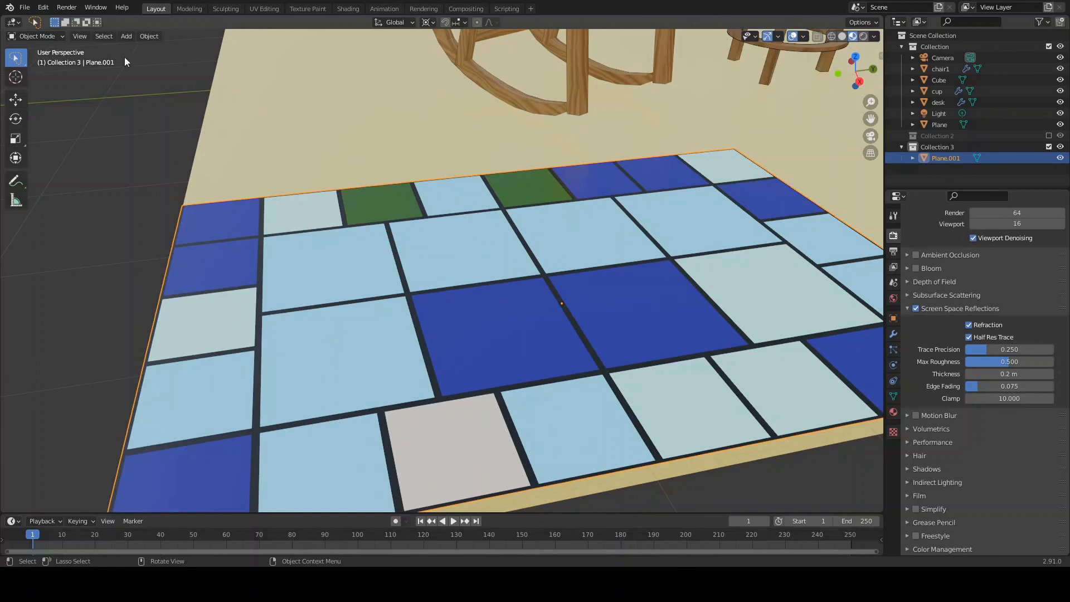
key(Tab)
middle_drag(613, 287, 514, 218)
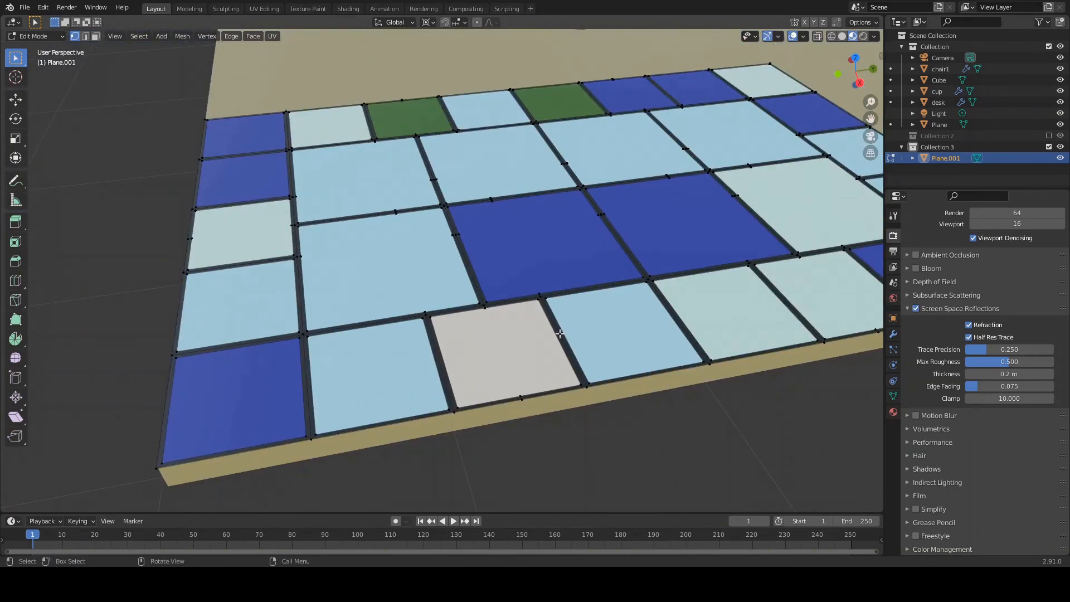
click(842, 36)
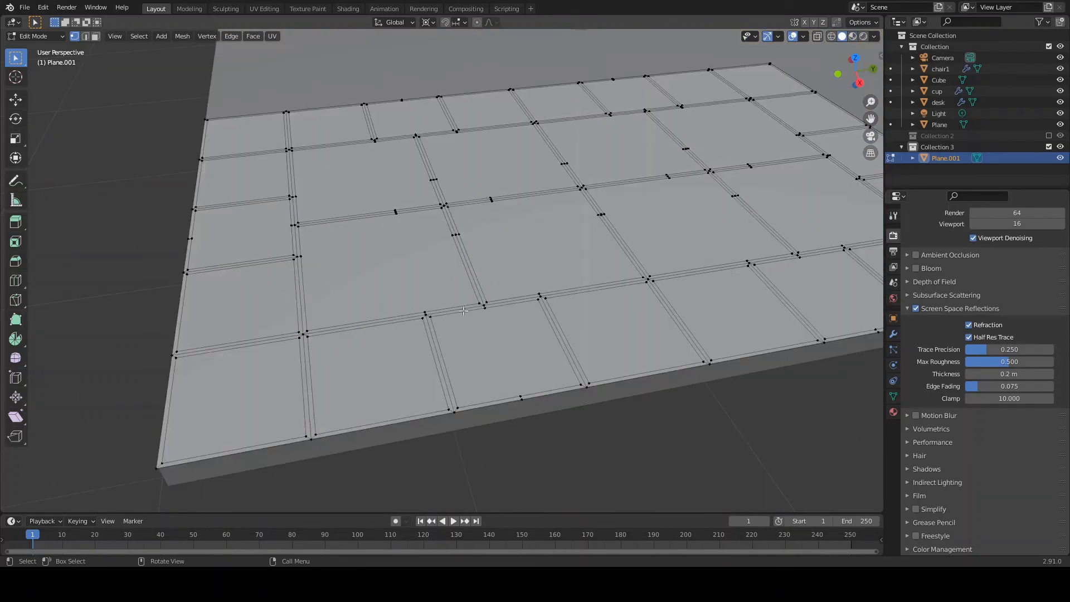
scroll(982, 268, up, 3)
click(984, 317)
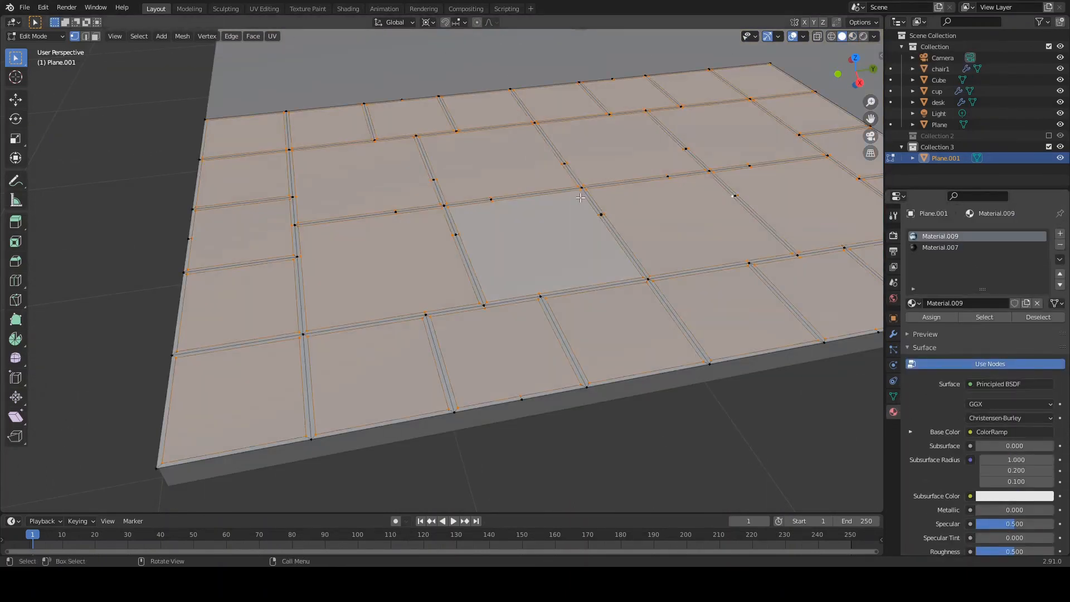
Extrude the selected tile faces, raise them slightly along Z, and scale them down slightly about their individual origins
click(428, 21)
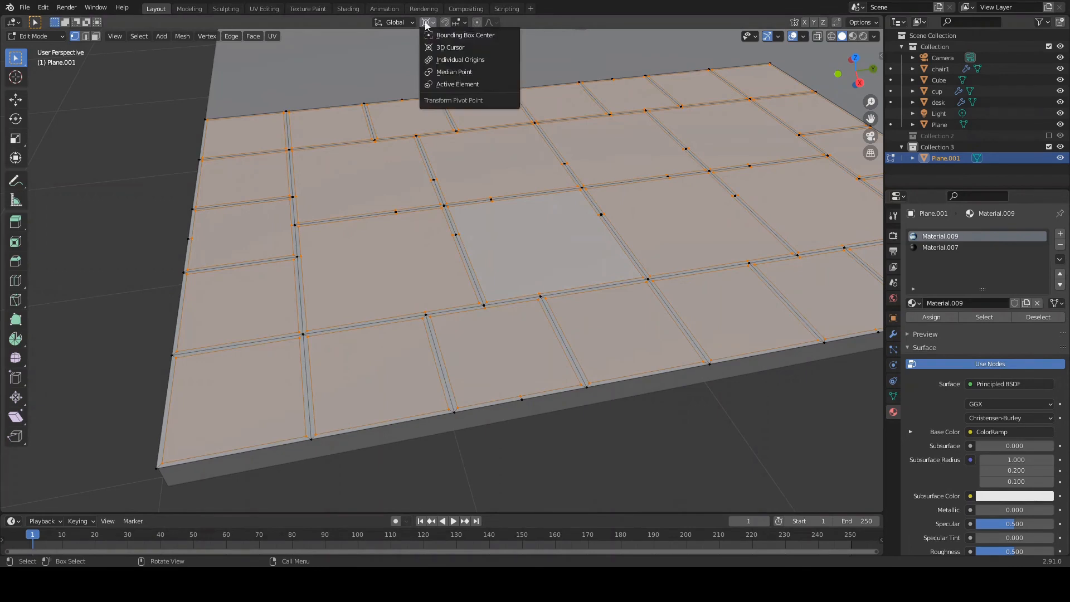
click(450, 60)
key(e)
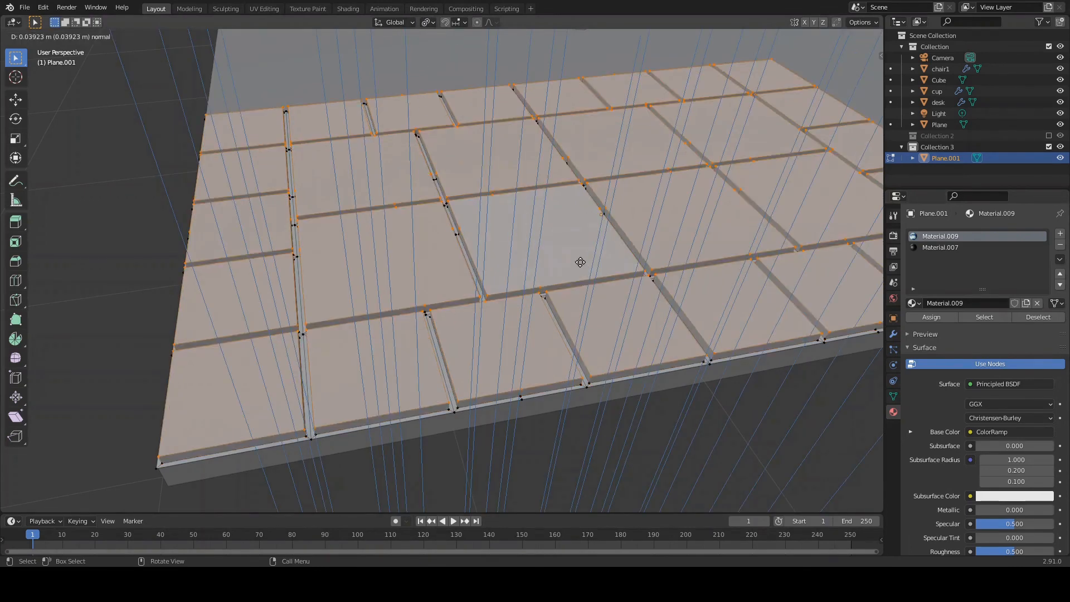
right_click(604, 301)
middle_drag(604, 302, 591, 279)
key(g)
key(z)
click(602, 204)
key(s)
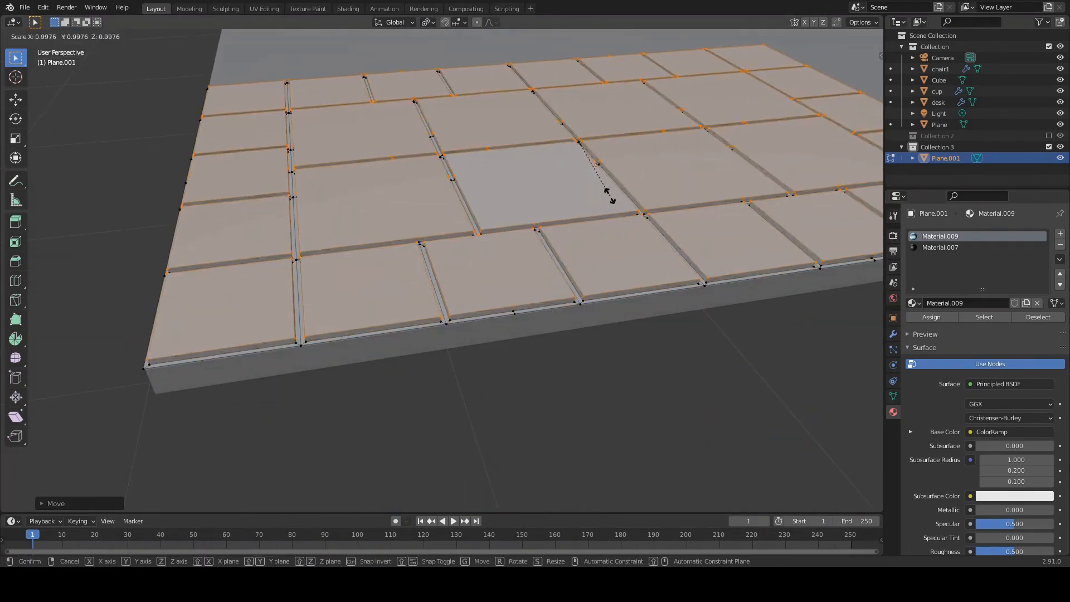
click(609, 184)
middle_drag(609, 184, 505, 181)
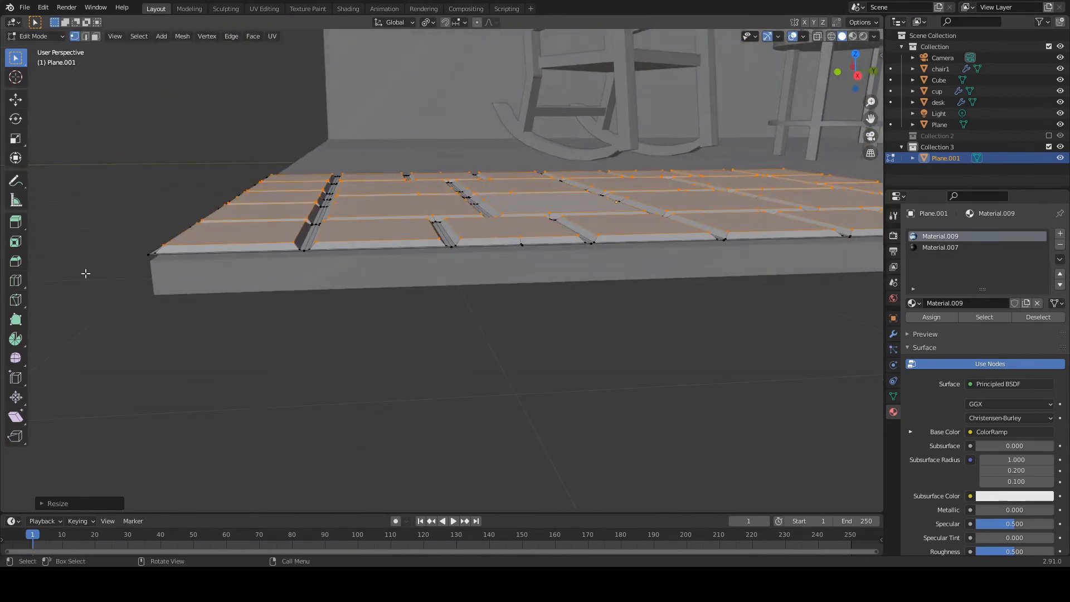
Bevel the edges of the raised tile faces with a width of 0.03 m and 4 segments
click(17, 262)
drag(603, 130, 629, 199)
click(112, 503)
click(182, 330)
click(182, 330)
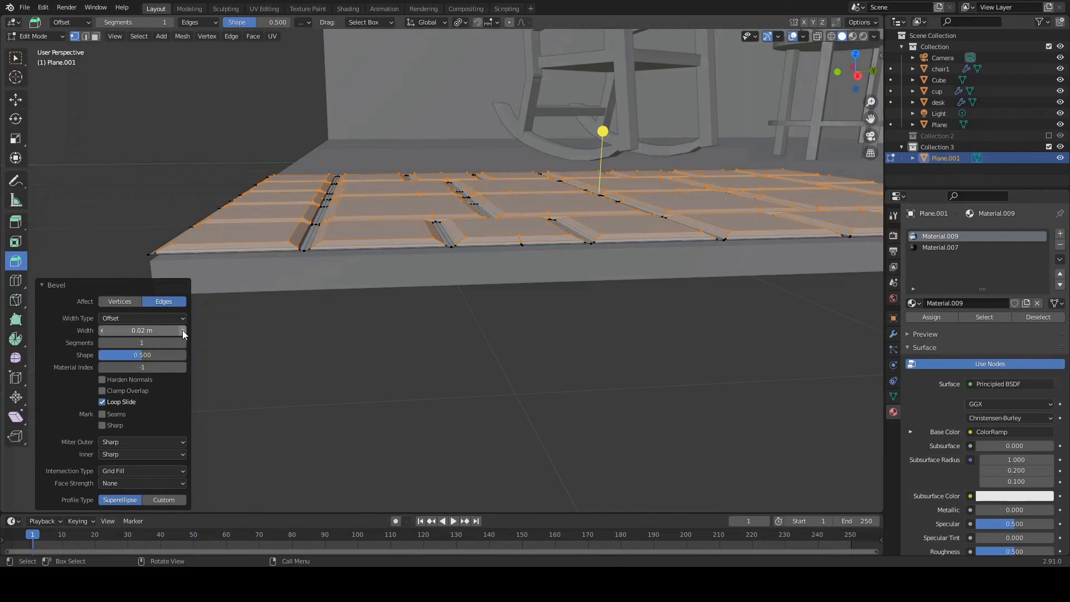
click(182, 330)
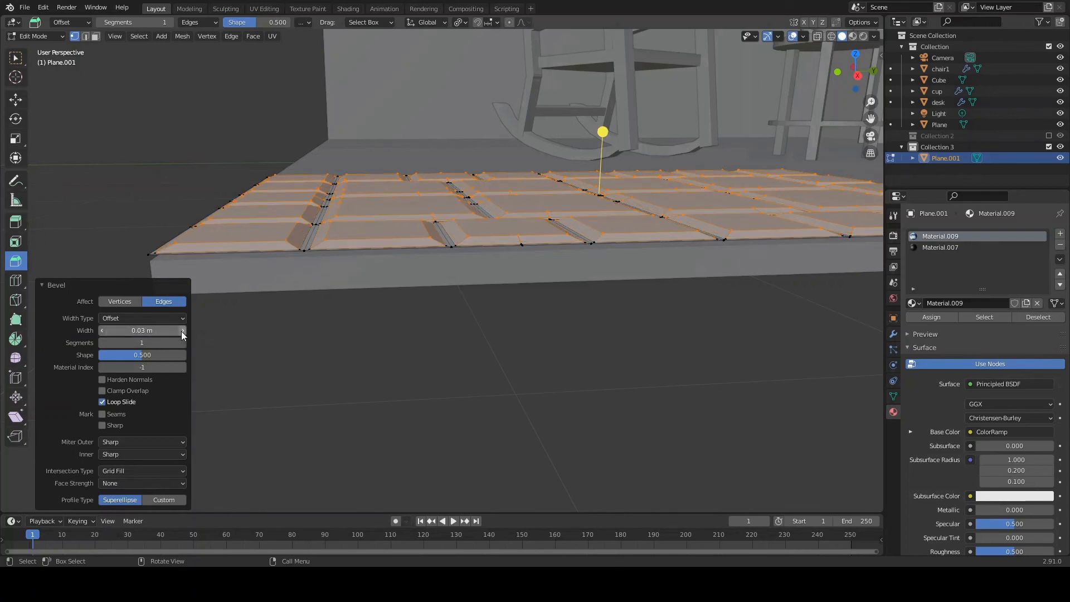
click(182, 343)
click(181, 343)
click(182, 343)
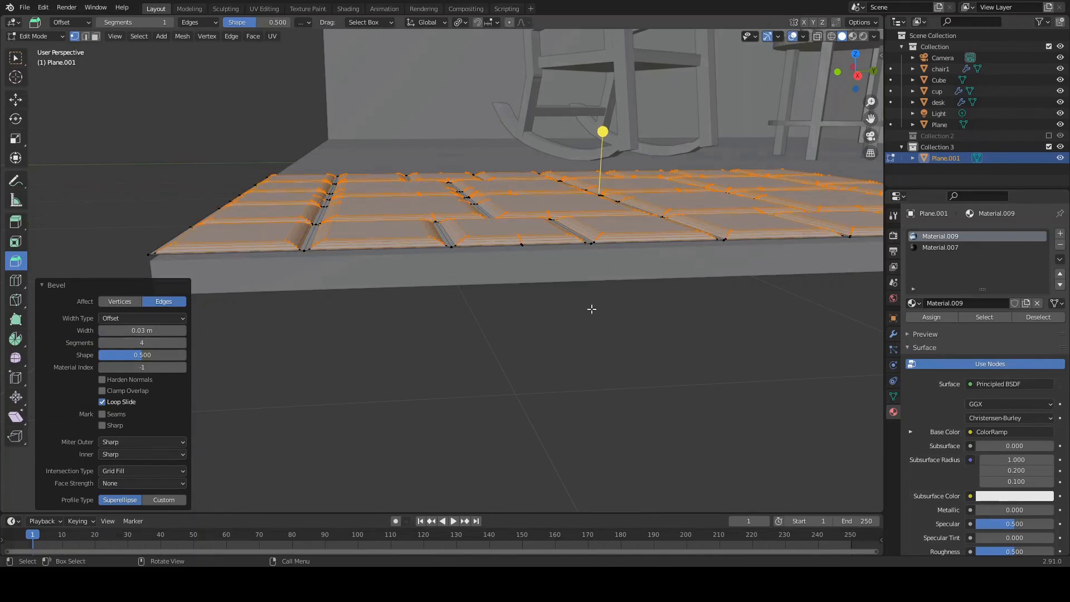
Assign Material.009 to the selected bevelled tile faces and return to the select tool
click(929, 317)
scroll(516, 335, up, 2)
key(w)
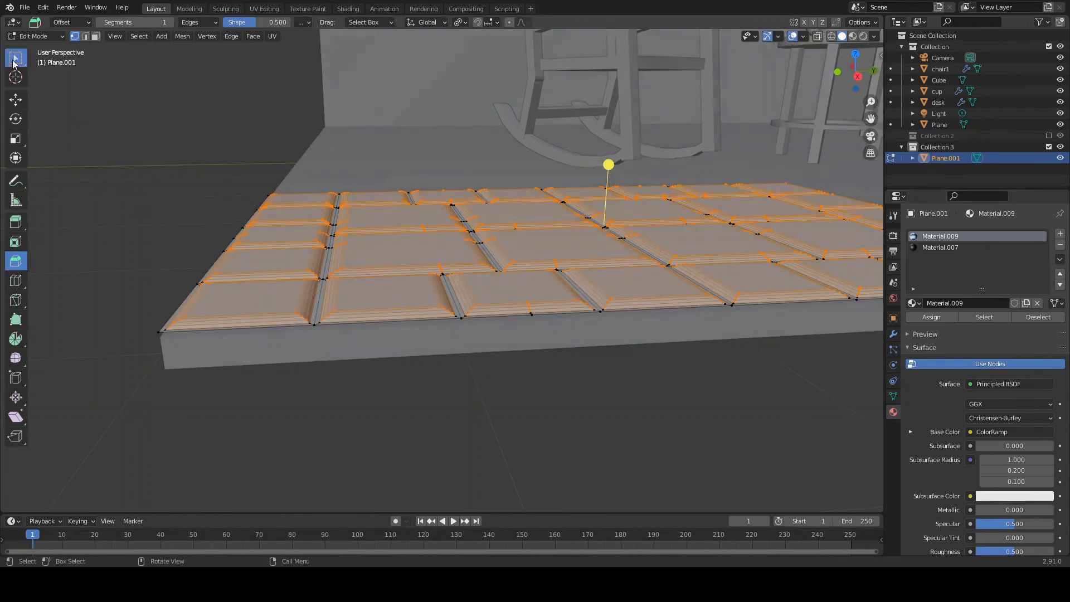
Return to Object Mode and show the bevelled tiles and the room in rendered shading
key(Tab)
right_click(607, 209)
mouse_move(588, 259)
middle_down()
mouse_move(592, 282)
mouse_move(578, 262)
mouse_move(607, 295)
middle_up()
click(607, 208)
scroll(608, 295, down, 3)
click(863, 37)
scroll(675, 311, up, 2)
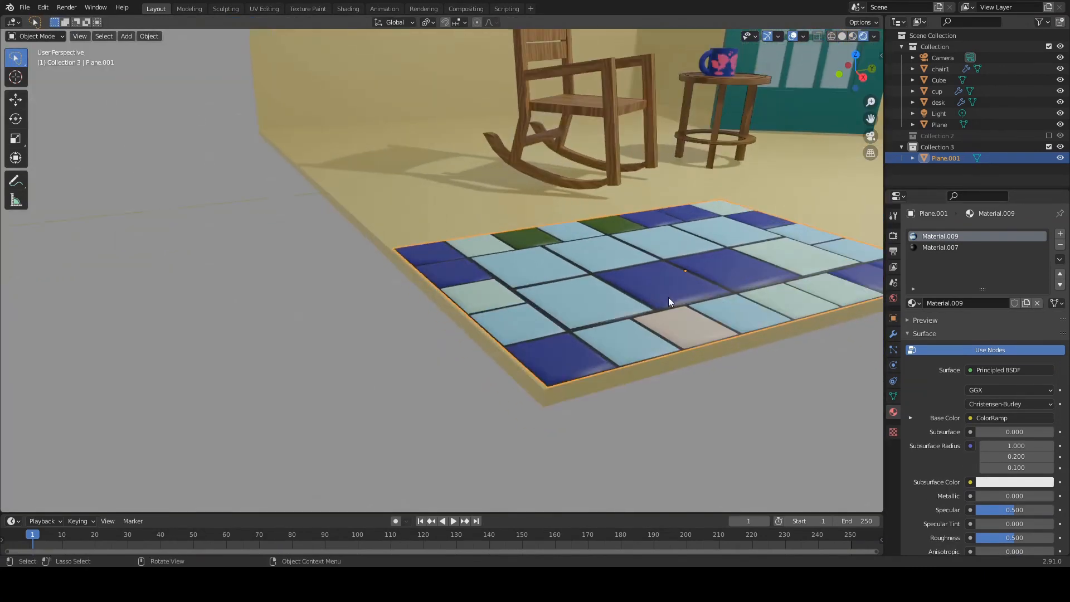
Compare the rendered tiles with Eevee's Screen Space Reflections switched off and on again
click(894, 234)
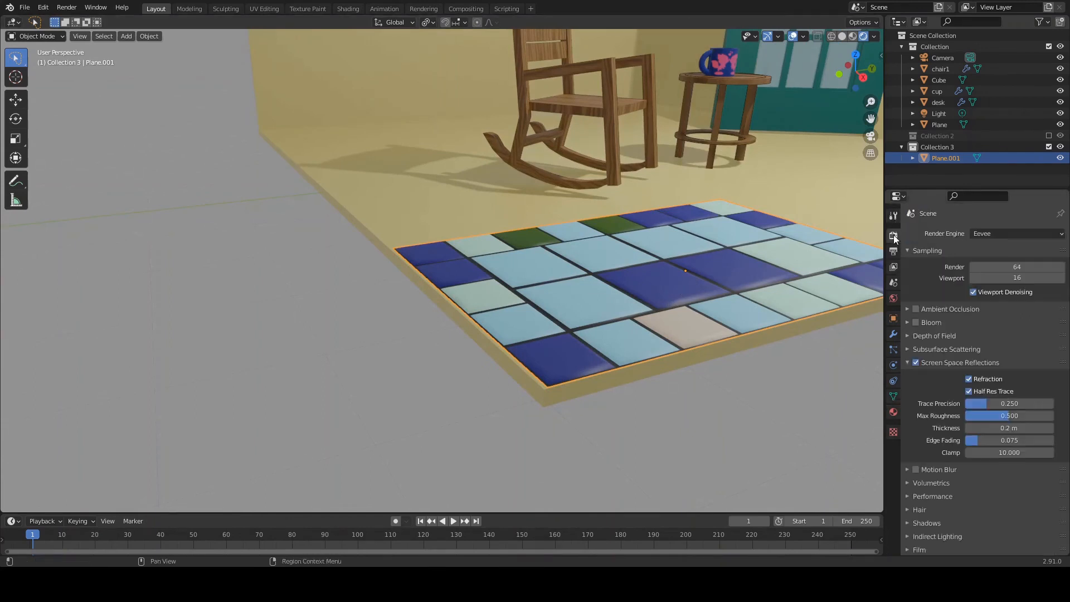
click(916, 362)
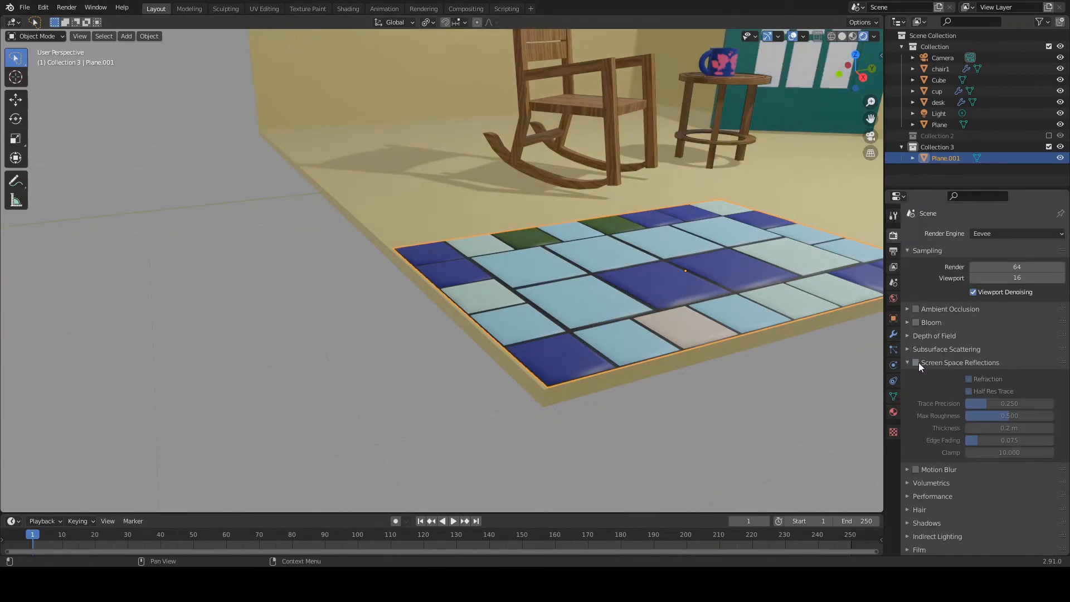
click(916, 363)
In Material.009's settings, enable Screen Space Refraction with a refraction depth of 0.2 m, enable Subsurface Translucency, and set the pass index to 2
click(893, 412)
scroll(970, 435, down, 15)
click(973, 463)
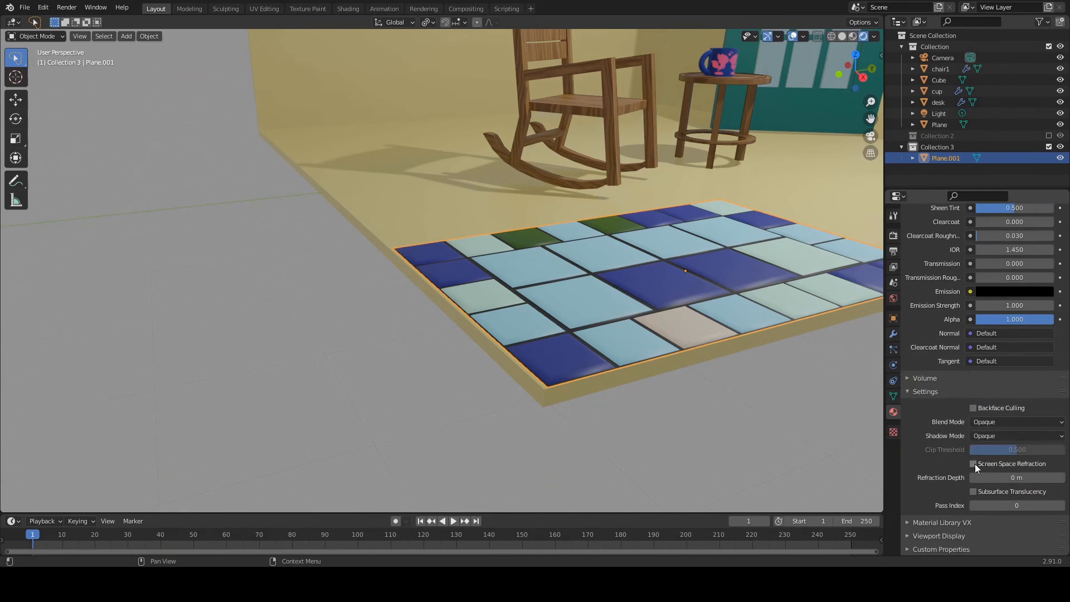
click(1062, 479)
click(1062, 479)
click(974, 492)
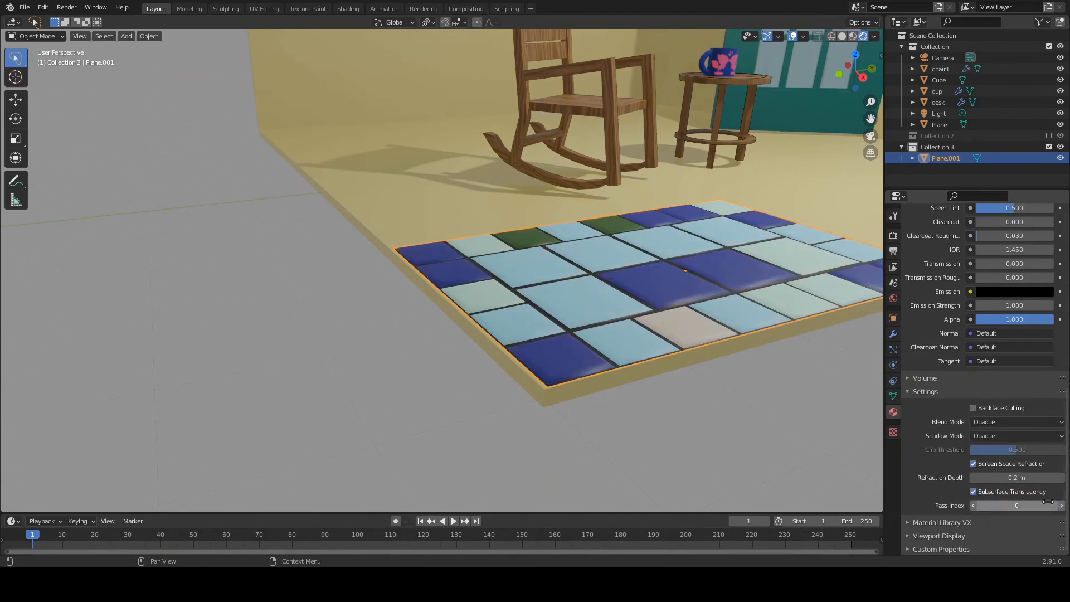
click(1061, 506)
click(1062, 507)
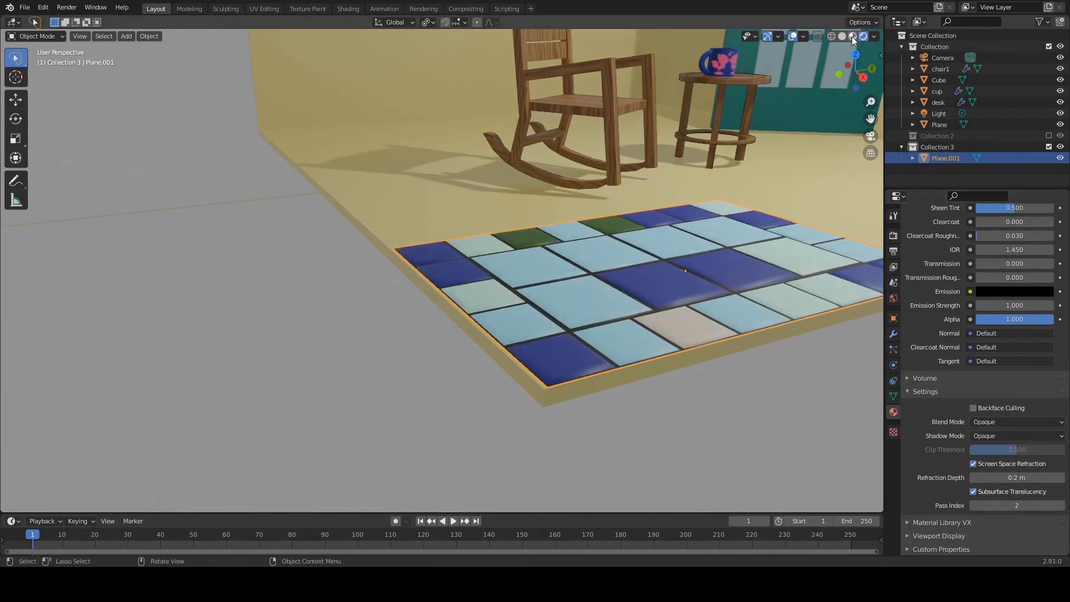
In solid shading, add an Array modifier to the tile piece with a relative offset factor X of -1
click(842, 37)
scroll(853, 267, down, 3)
click(893, 334)
click(986, 234)
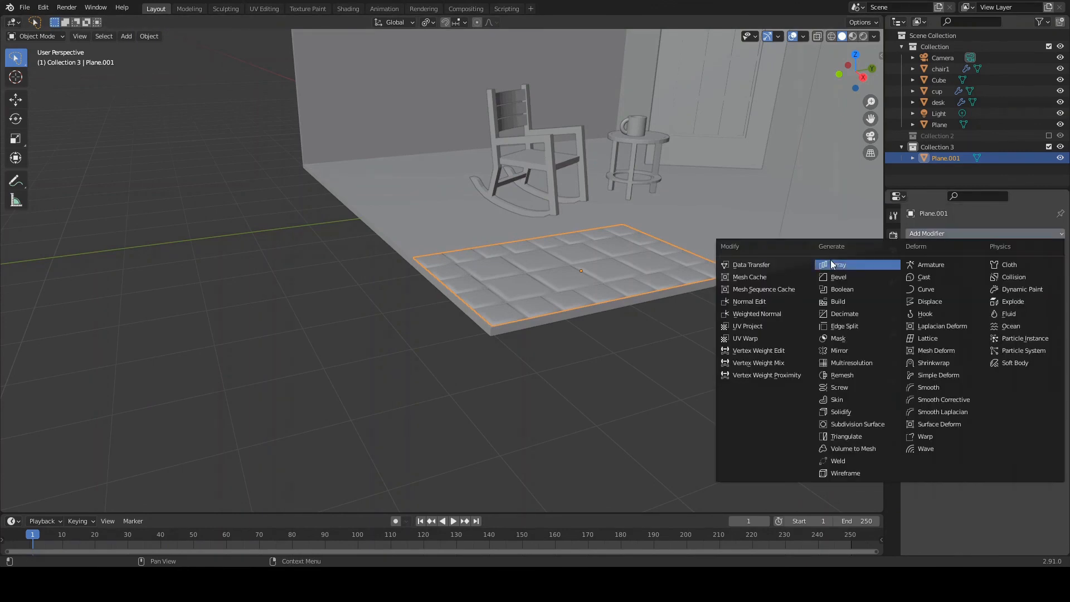
click(825, 265)
double_click(998, 316)
text(-1)
key(Tab)
key(Return)
Move the tile array by about 0.10 m in X and -0.23 m in Y onto the floor's corner, and set its count to 5
key(g)
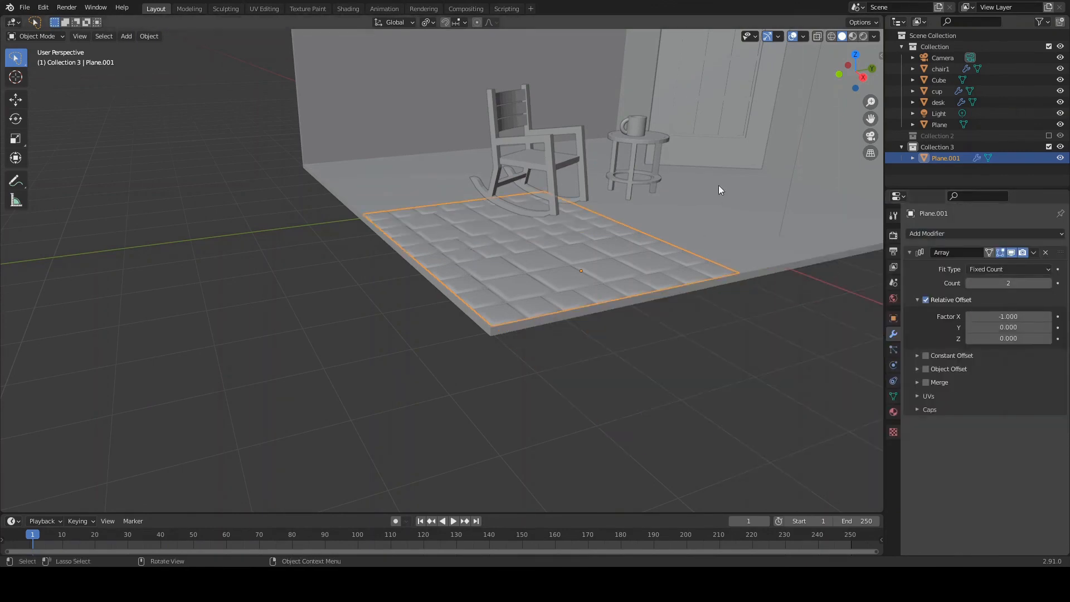
click(706, 196)
ctrl+scroll(1010, 284, up, 3)
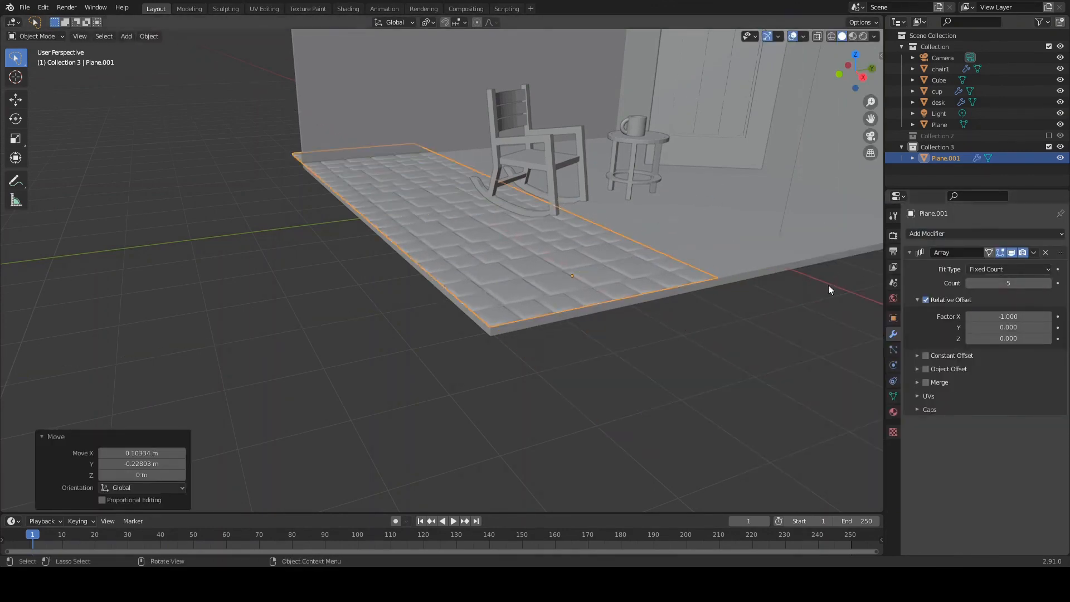
Add a second Array modifier with relative offset factors X 0 and Y 1 and a count of 3
click(986, 234)
click(825, 266)
click(1014, 489)
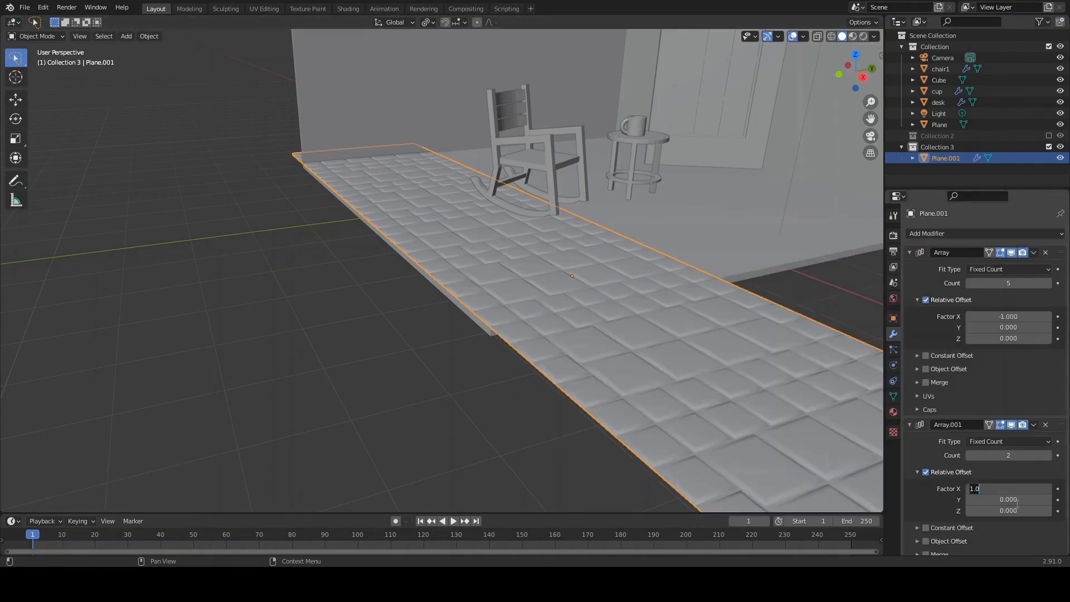
text(0)
key(Tab)
text(1)
key(Tab)
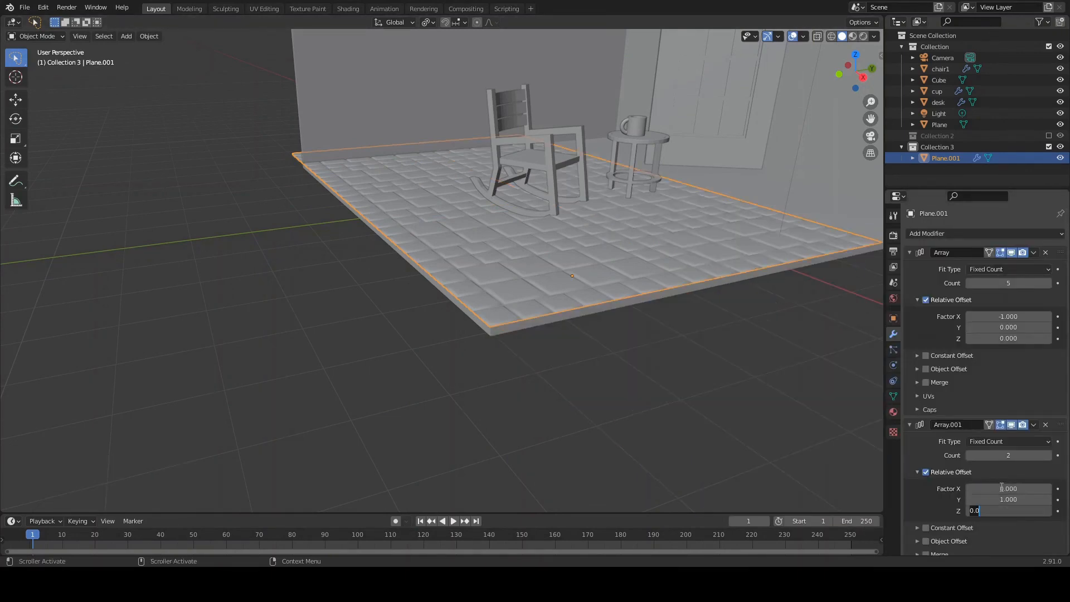
click(1051, 455)
Show the room in material preview shading and apply both Array modifiers to the tile floor
click(853, 36)
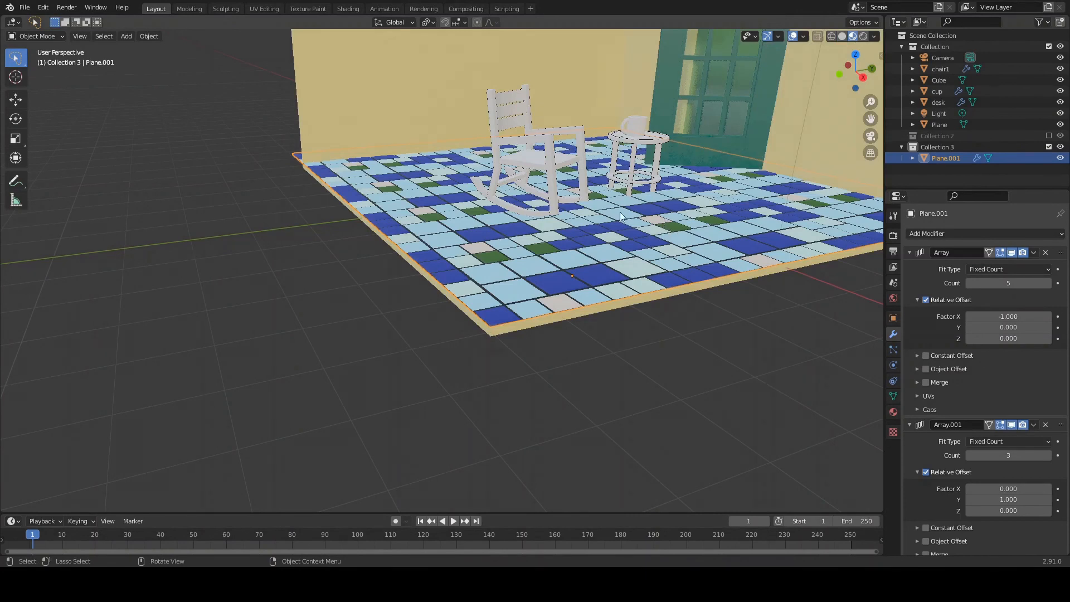
scroll(641, 330, up, 3)
scroll(641, 330, down, 2)
key(ctrl+a)
key(ctrl+a)
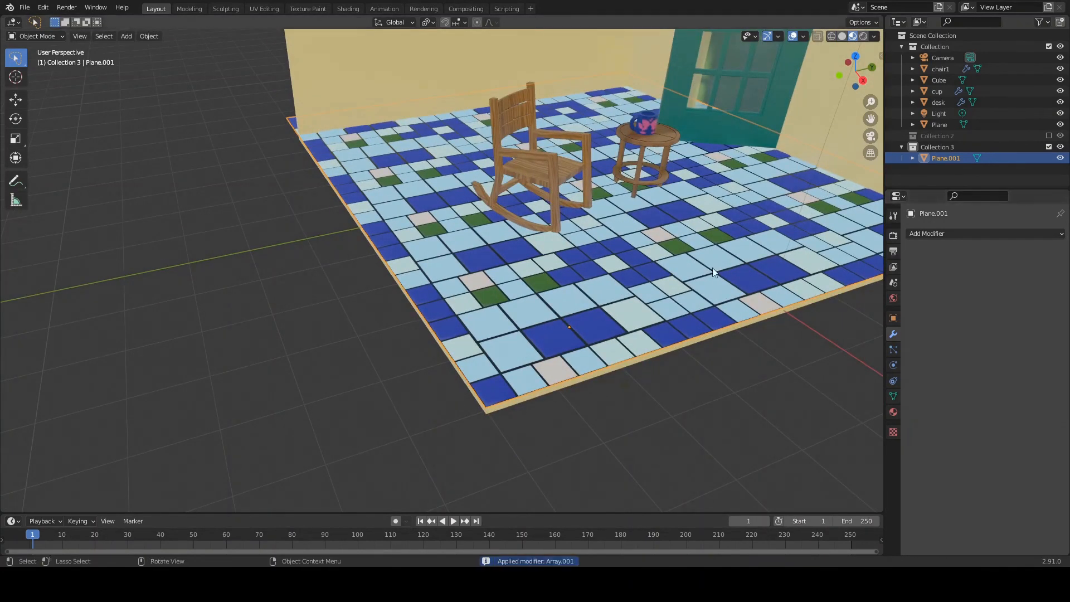
Try to separate the entire tile floor mesh into individual objects by loose parts
key(Tab)
key(alt+a)
key(a)
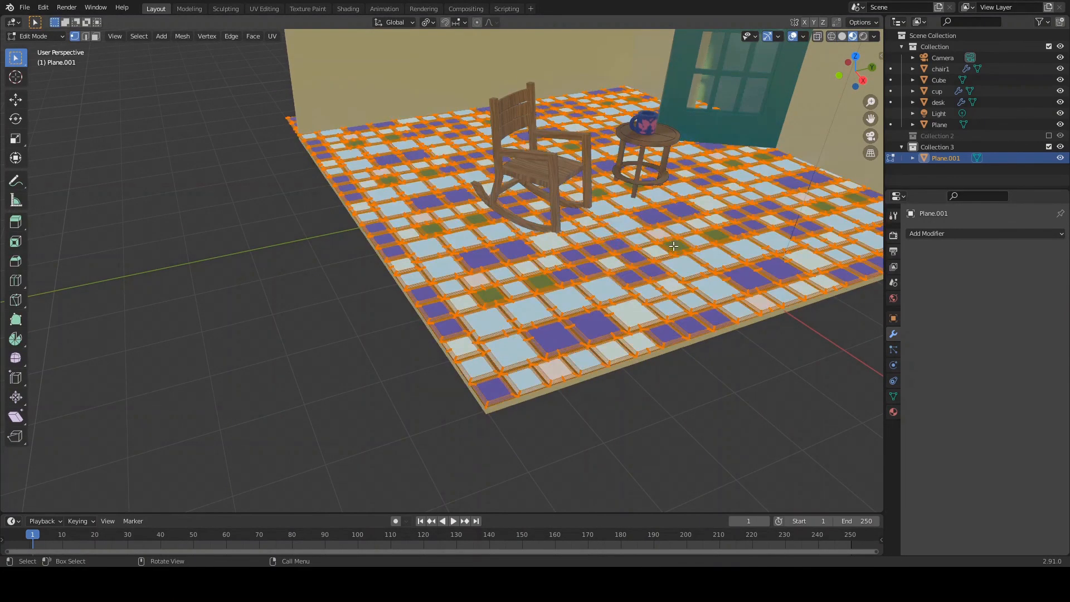
key(p)
click(674, 272)
key(Tab)
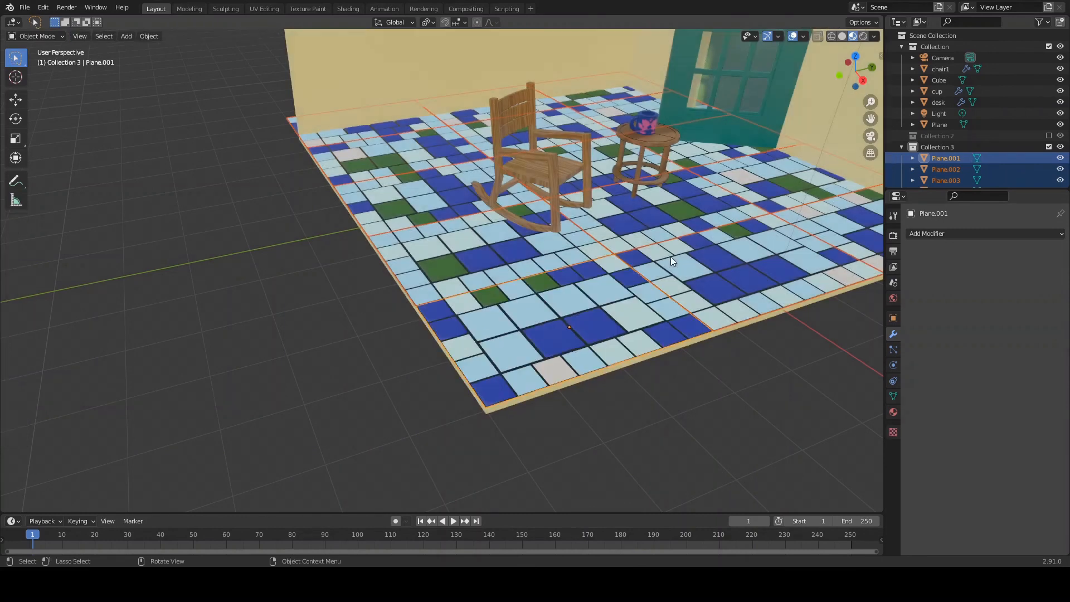
Undo the separation of the tile floor, returning to its single mesh in Edit Mode
middle_drag(687, 234, 648, 227)
key(ctrl+z)
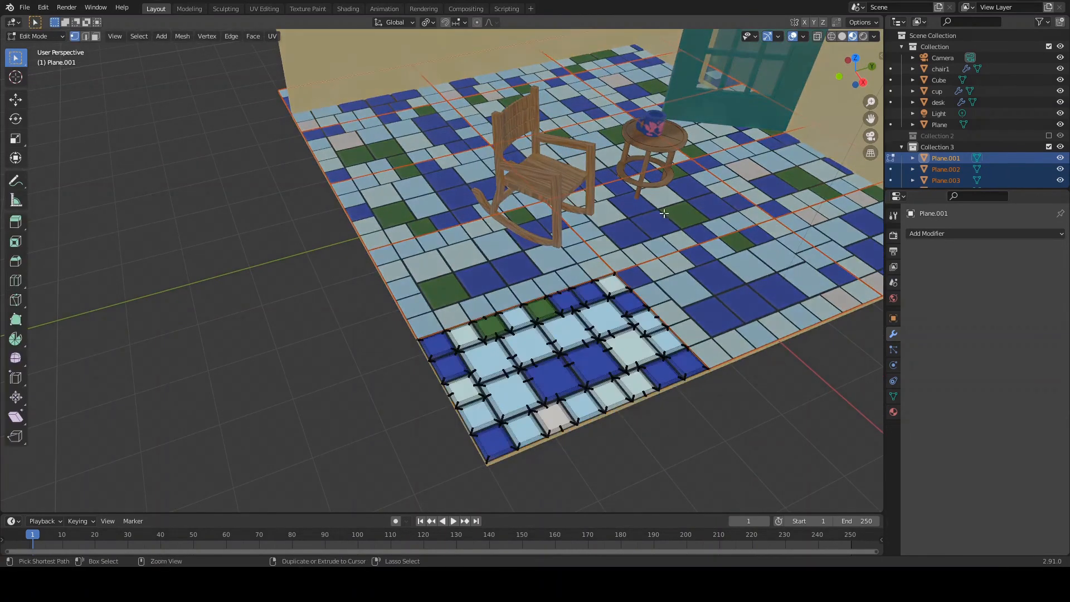
key(ctrl+z)
In Material.009's shader nodes, widen the beige band of the constant ColorRamp by moving stop 4 to position 0.677
click(894, 412)
click(347, 9)
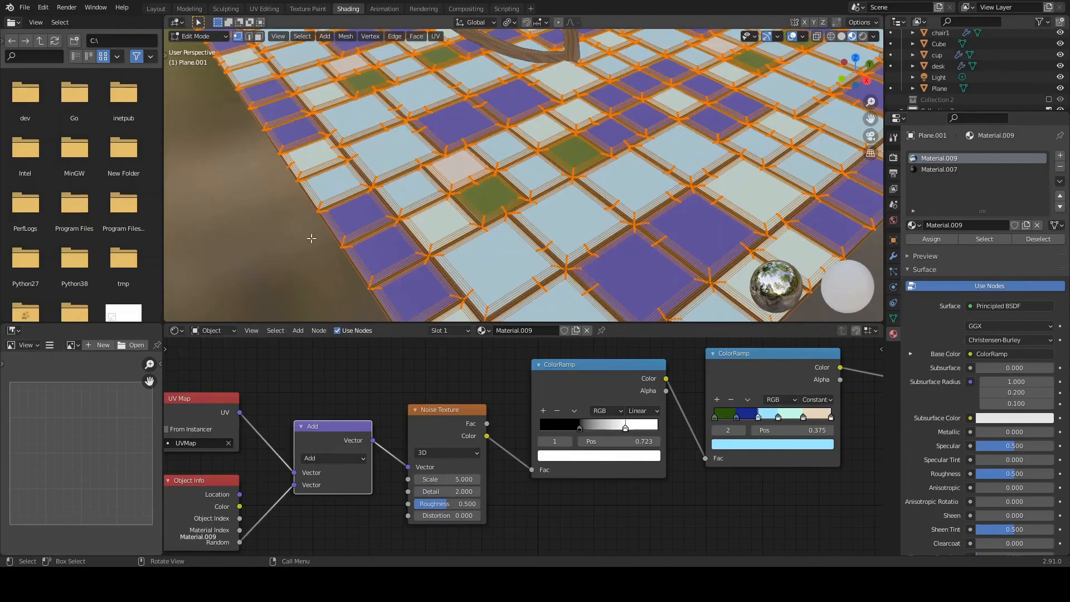
drag(755, 417, 794, 418)
scroll(653, 284, down, 7)
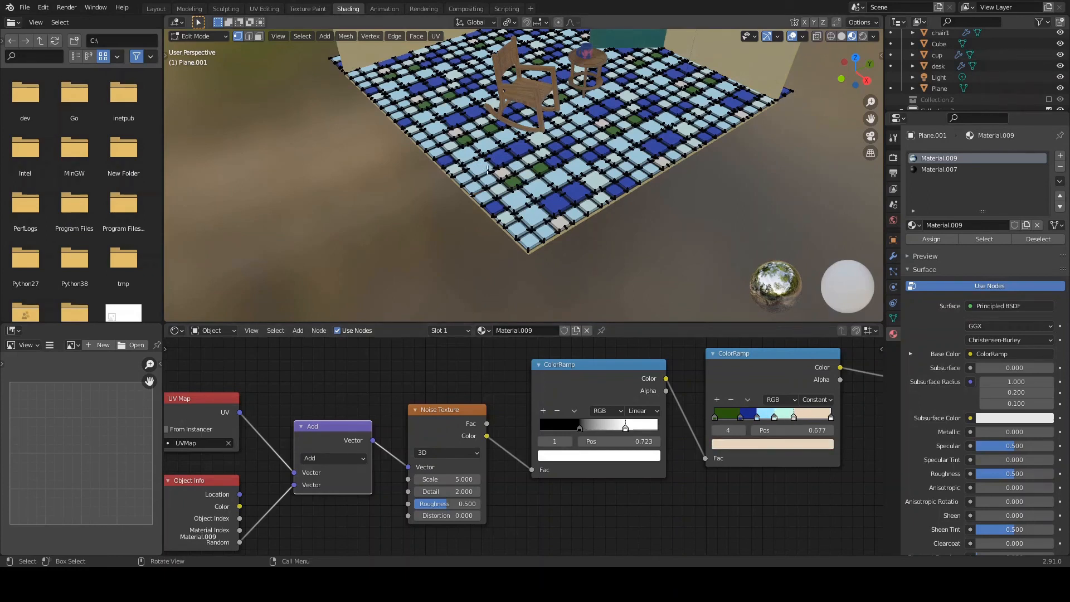
Back in the Layout workspace, separate the whole tile floor by loose parts and return to Object Mode
click(156, 9)
key(a)
key(p)
click(618, 267)
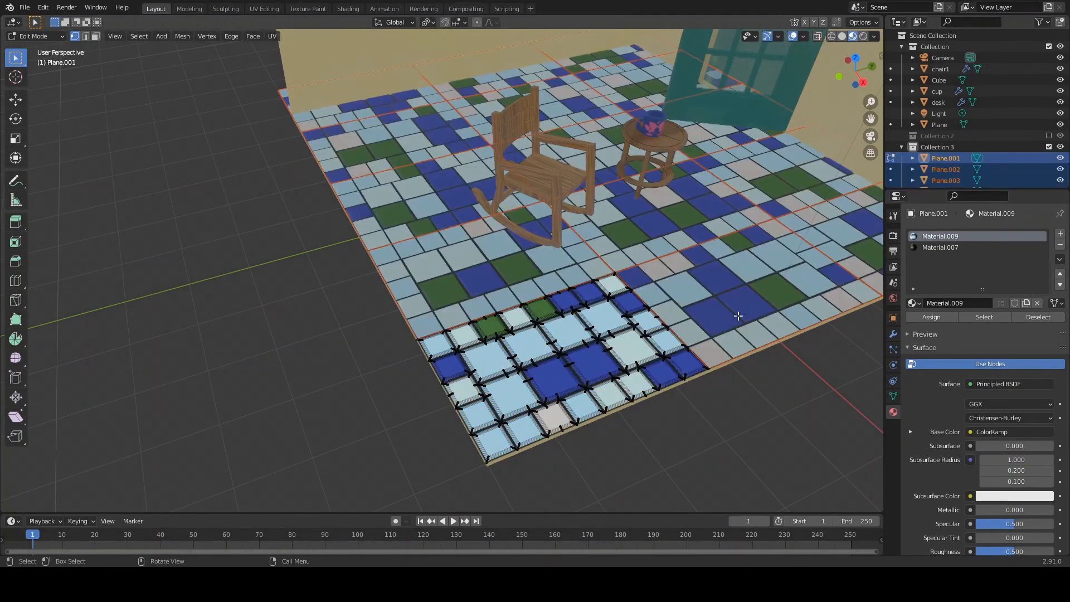
key(Tab)
Enable Collection 2's furniture and render a still image of the tiled room from the camera
key(KP_0)
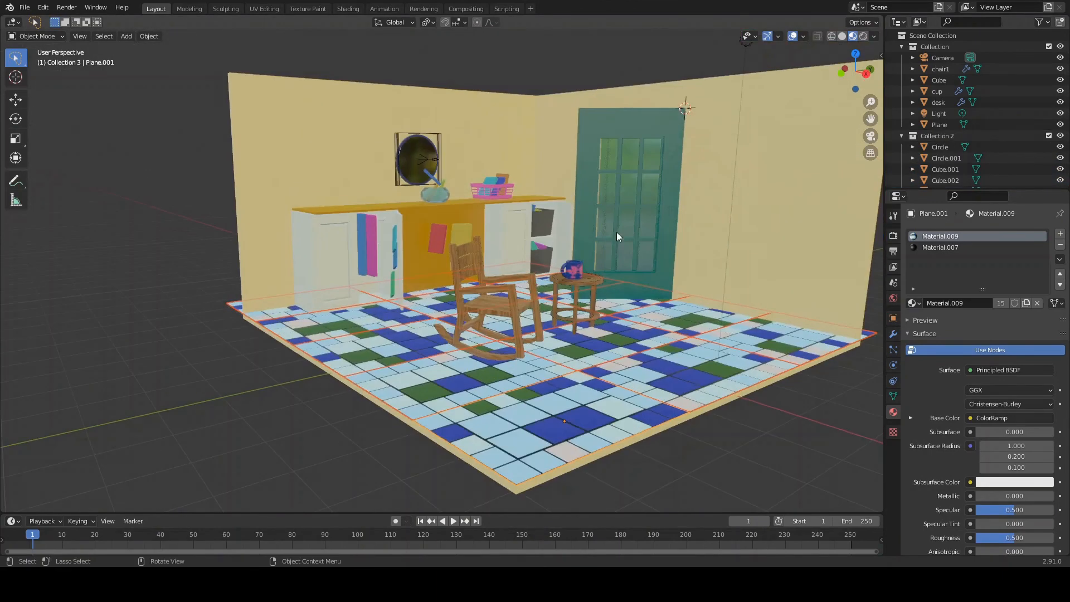
click(67, 7)
click(84, 24)
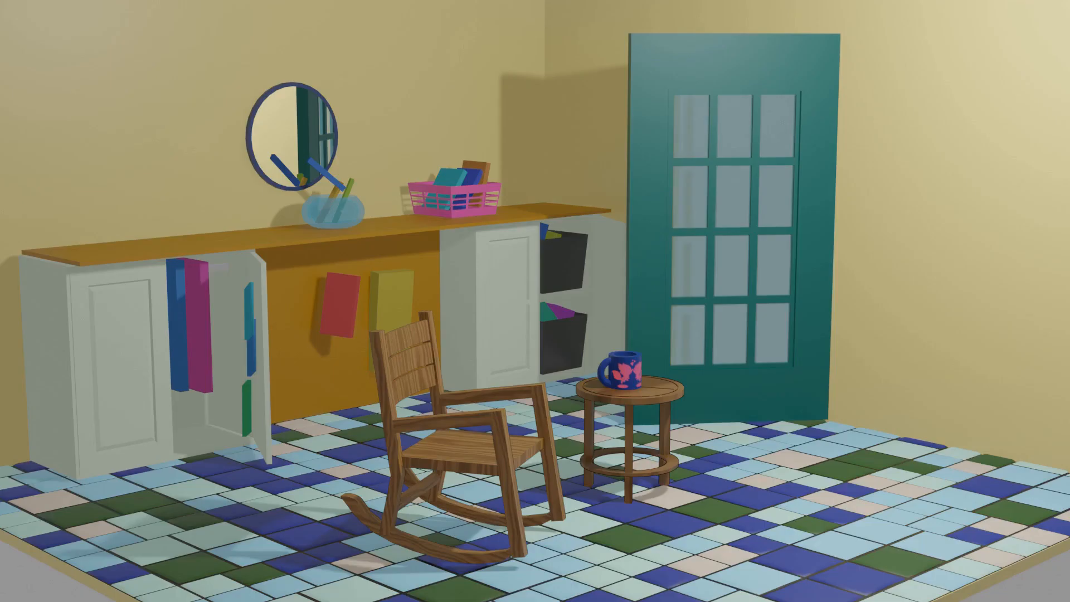